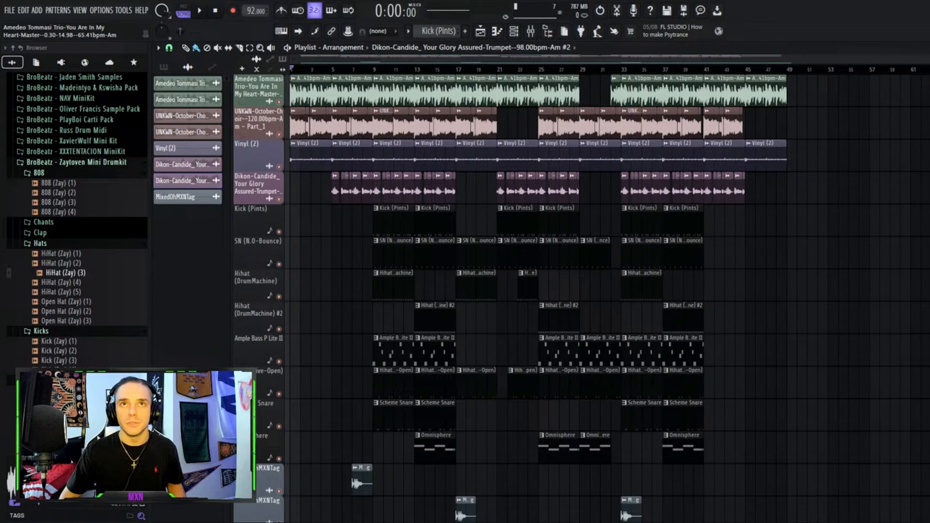
Play the full arrangement and mute the lower MixedOhMXNTag track with the clips at bars 17 and 33.
scroll(298, 124, "down", 1)
scroll(298, 124, "up", 1)
scroll(298, 124, "down", 2)
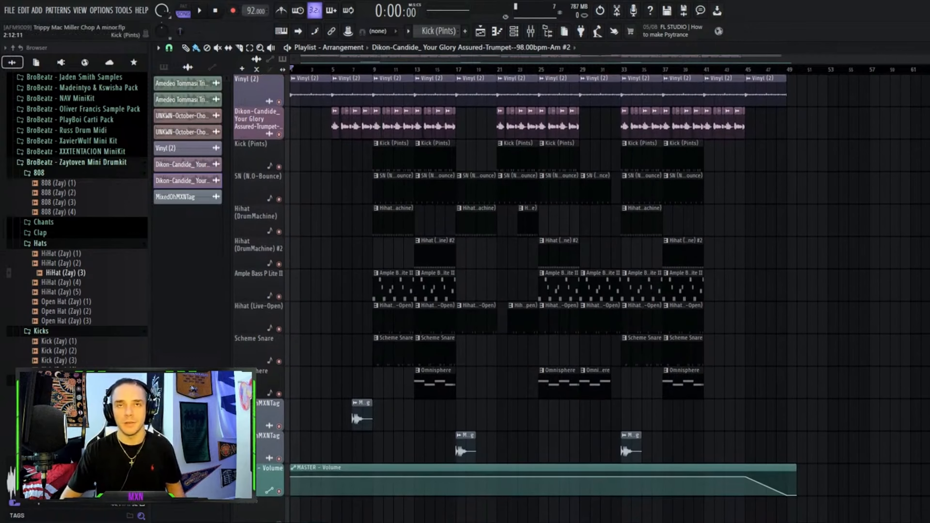
scroll(298, 124, "up", 2)
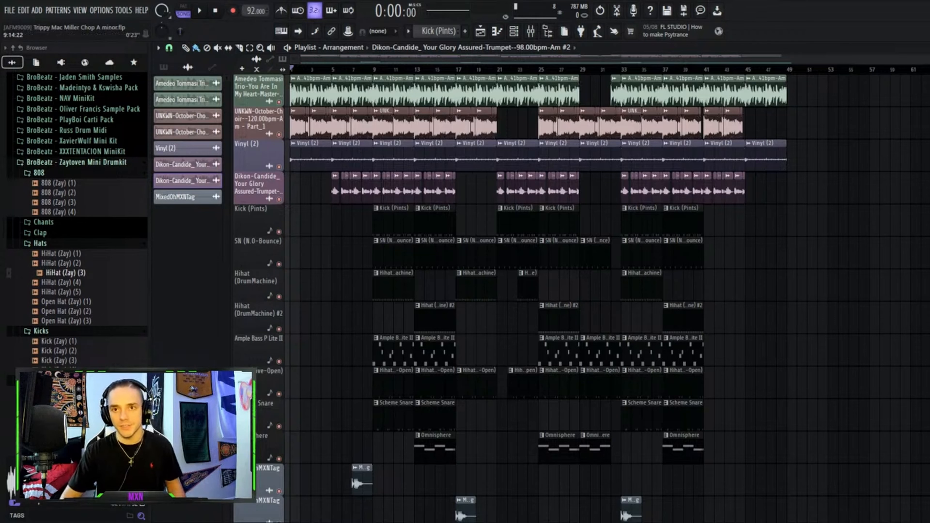
key("space")
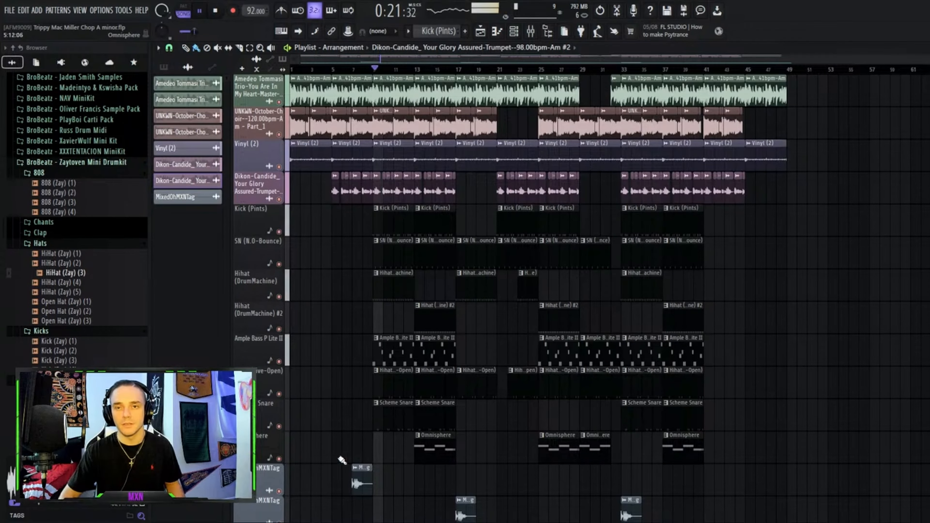
left_click(281, 520)
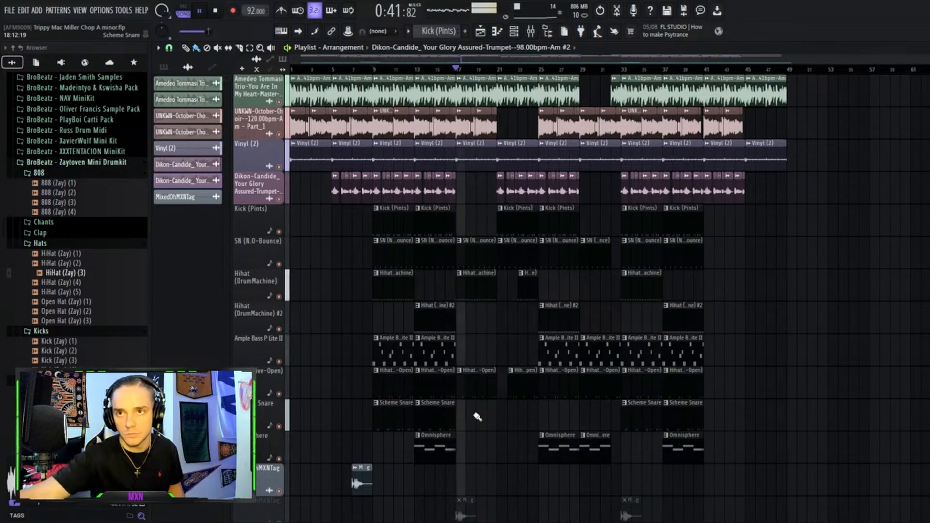
key("space")
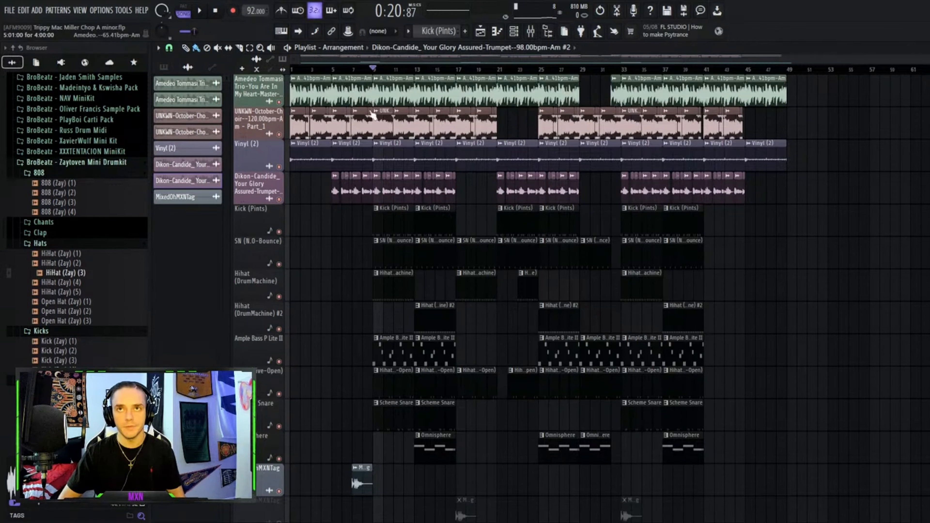
Solo the Amedeo Tommasi Trio sample track in the playlist and listen to it from bar 9.
scroll(324, 223, "up", 6)
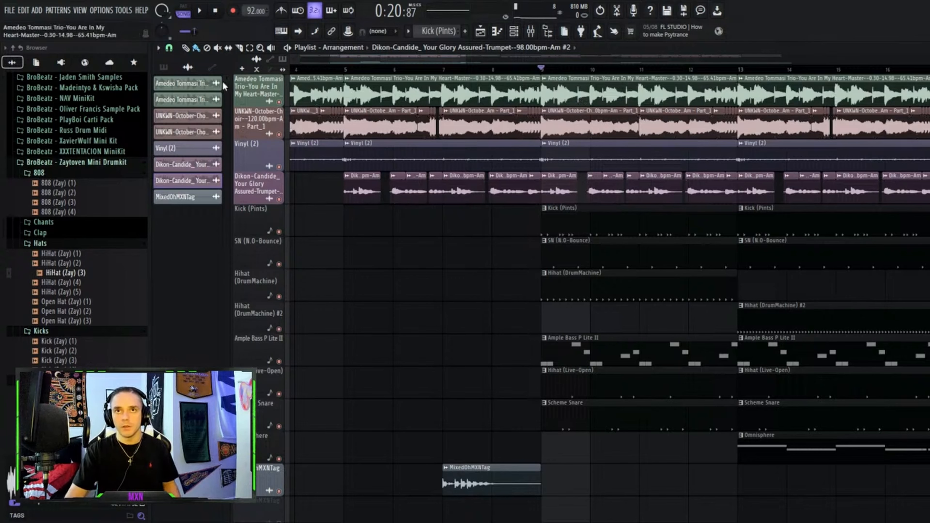
right_click(279, 102)
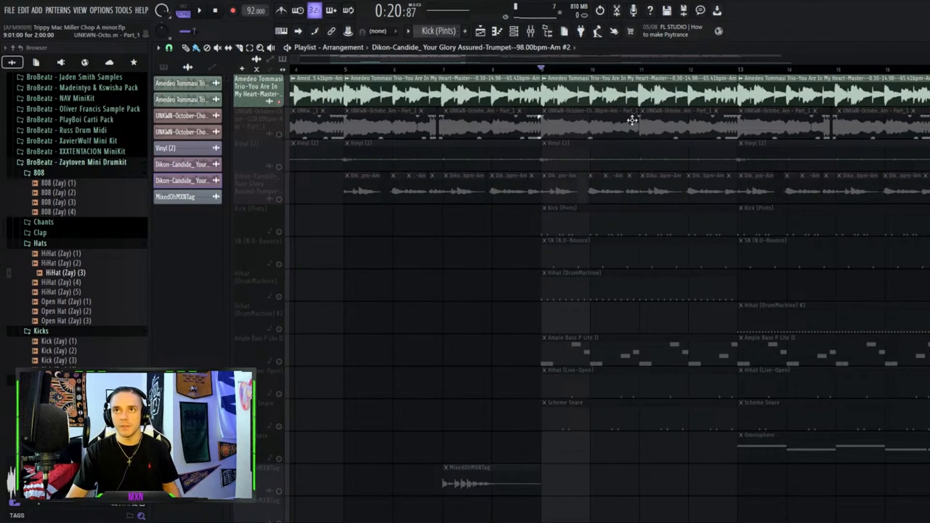
key("space")
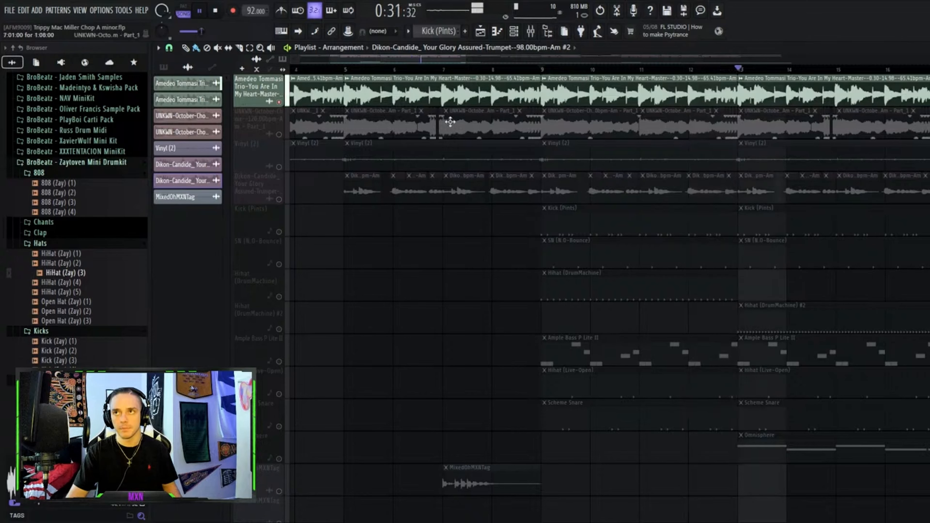
key("space")
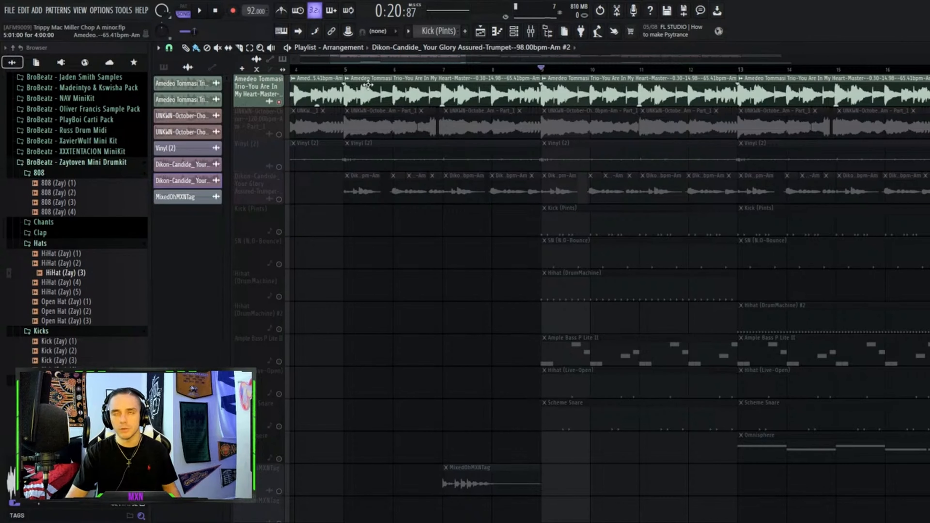
Audition the second Amedeo Tommasi sample routed to the master without its mixer track, and restore its routing to track 1.
left_click(205, 100)
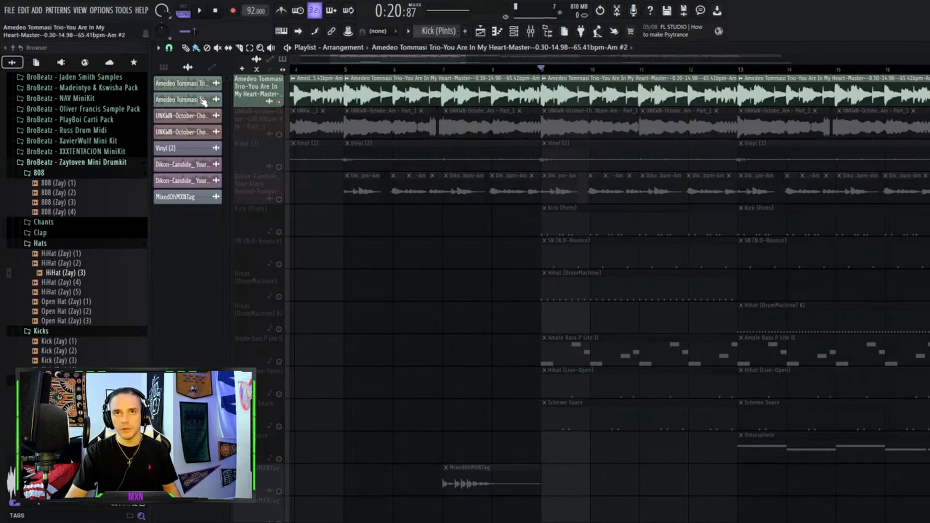
left_click(212, 104)
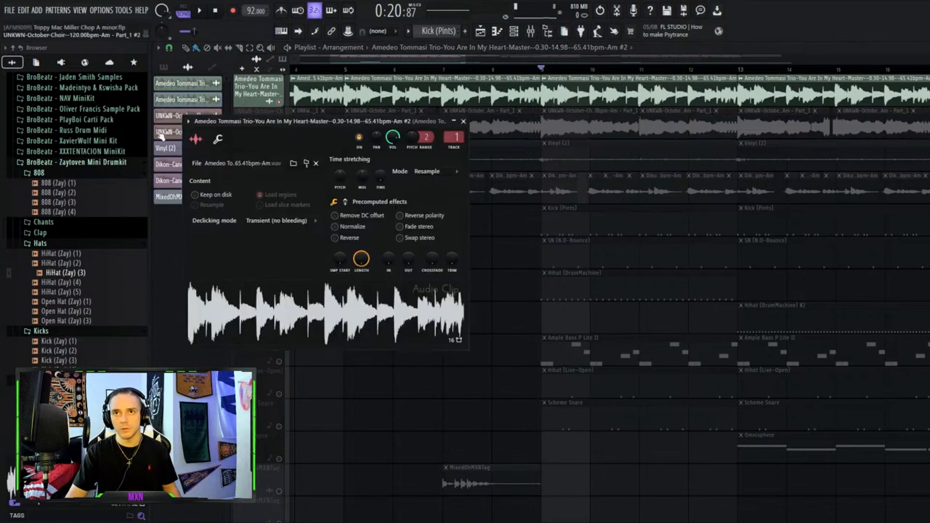
left_click_drag(256, 122, 441, 170)
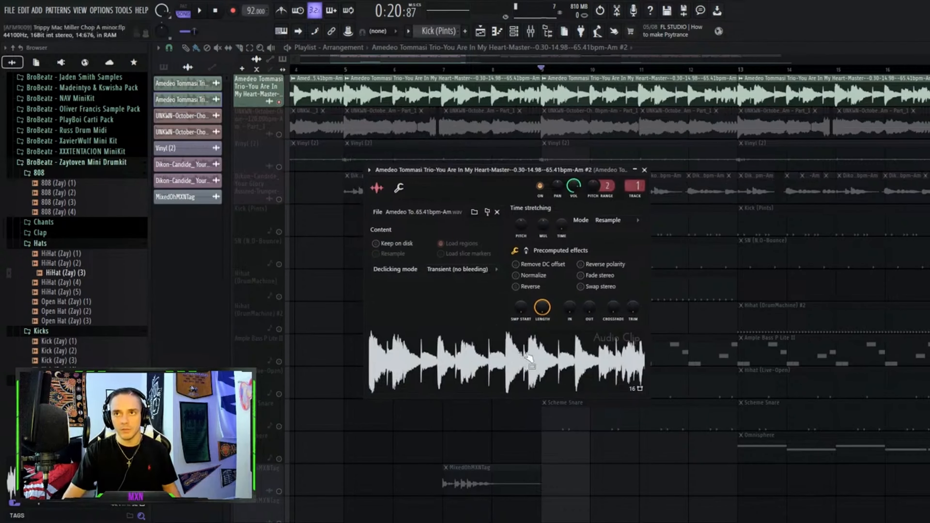
left_click_drag(637, 186, 637, 193)
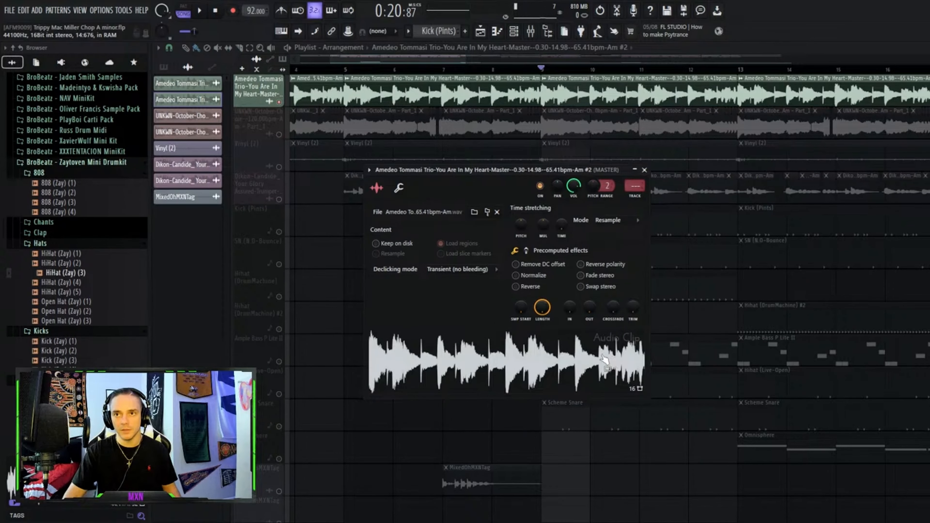
key("space")
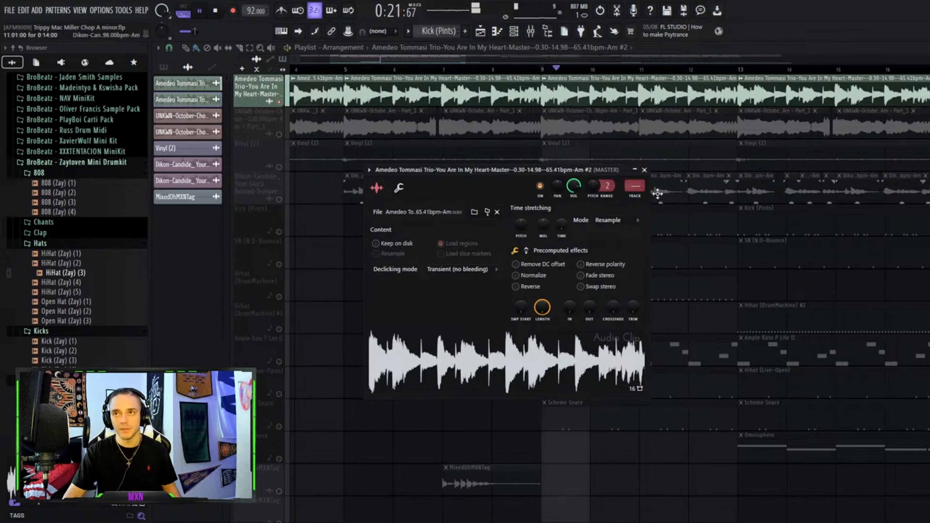
key("space")
left_click_drag(636, 186, 636, 180)
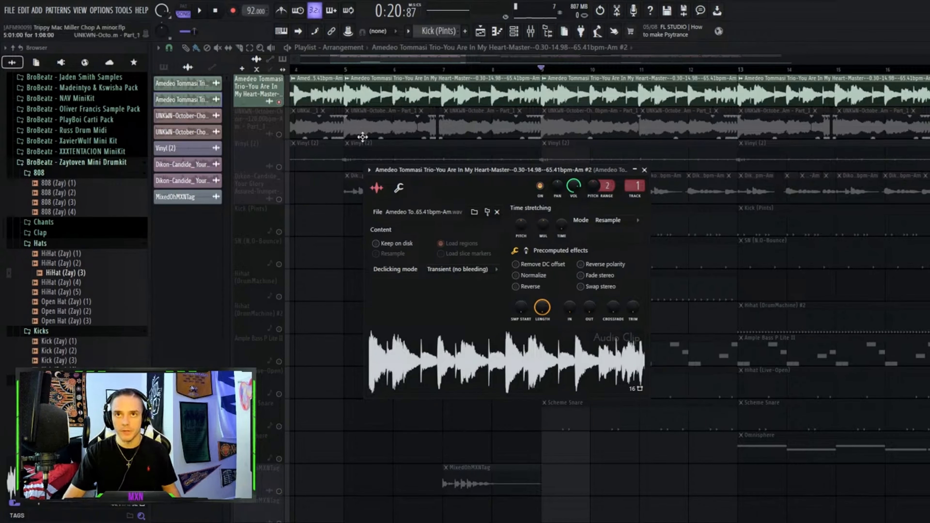
Place the second Amedeo Tommasi sample clip on the empty Track 16, starting at bar 2.
scroll(568, 456, "down", 1)
scroll(568, 455, "down", 8)
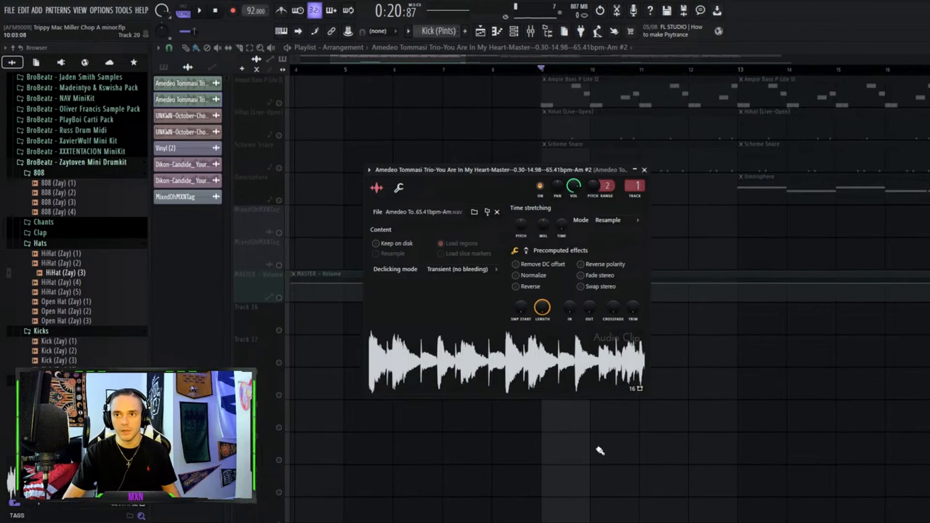
left_click(189, 97)
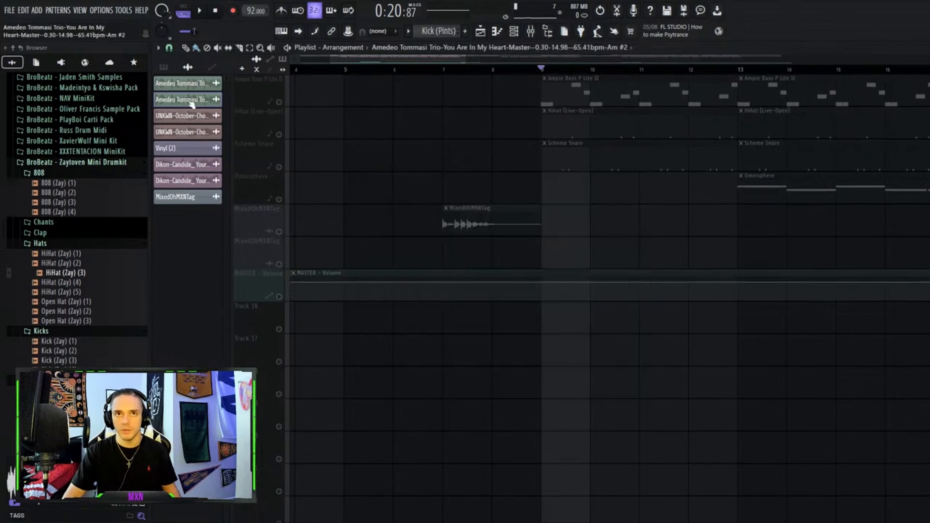
scroll(247, 325, "left", 2)
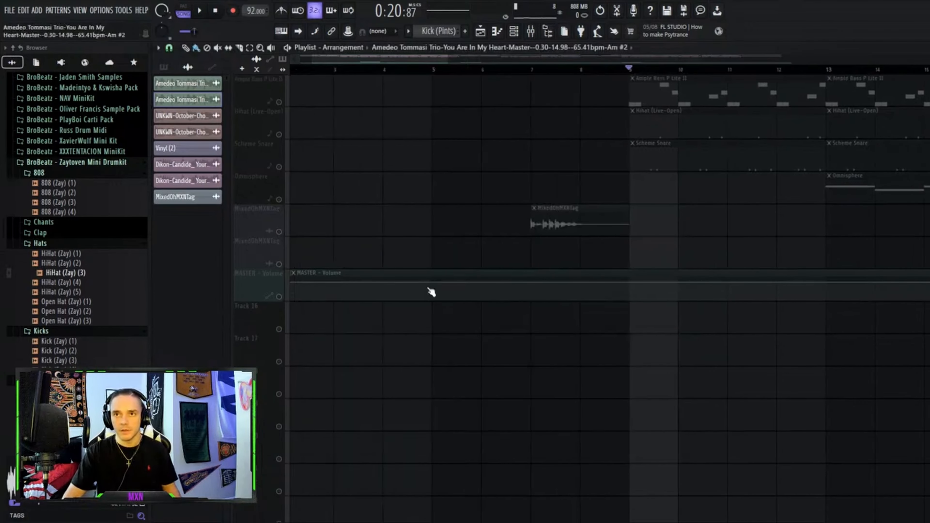
left_click(483, 311)
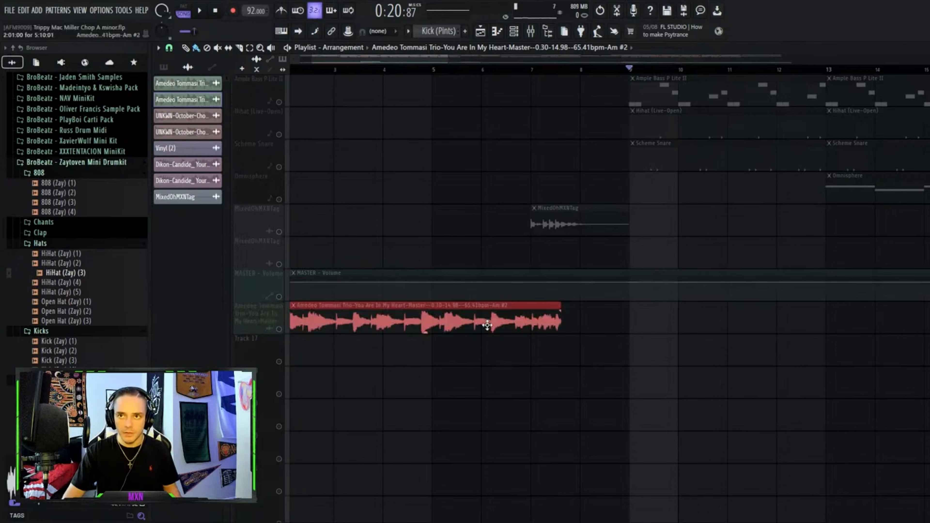
Unmute the newly placed sample's track and check the original BPM in its audio clip file name.
scroll(502, 297, "up", 9)
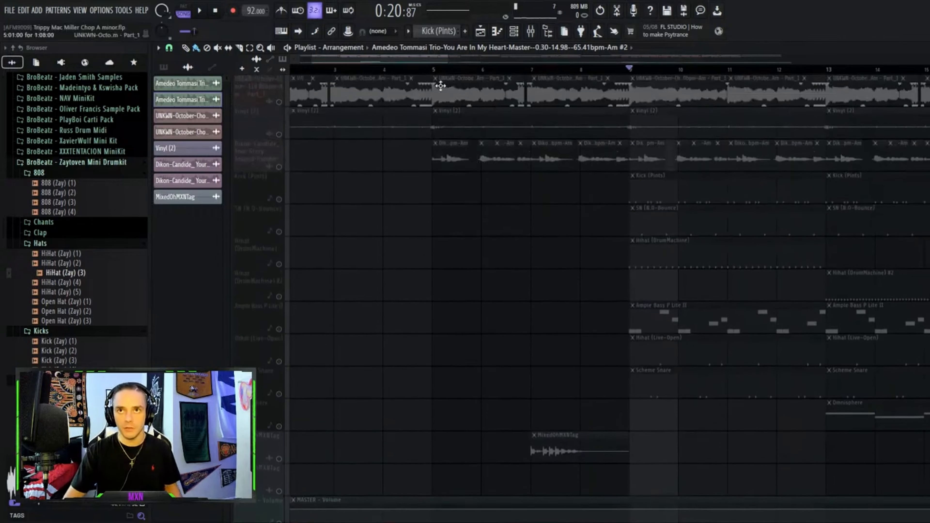
scroll(392, 124, "down", 6)
scroll(489, 285, "down", 4)
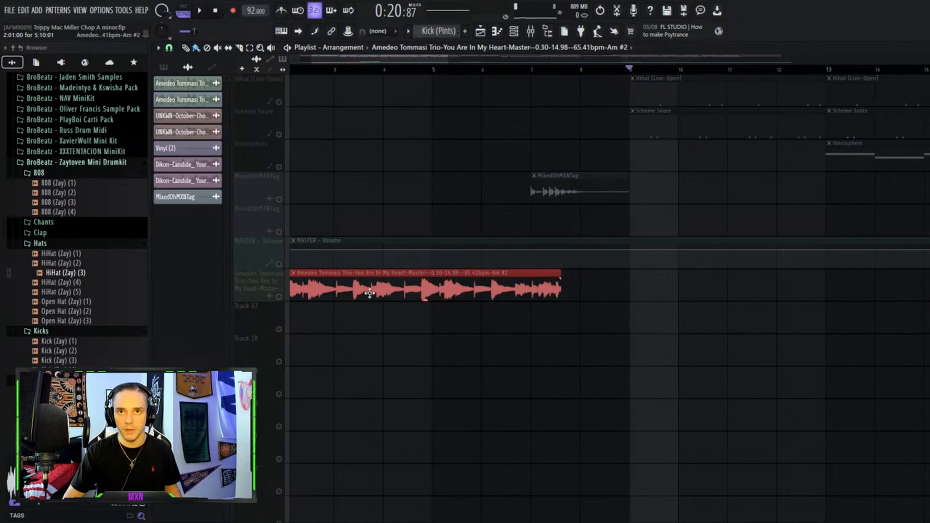
mouse_move(325, 299)
left_mouse_down()
mouse_move(416, 293)
mouse_move(328, 290)
left_mouse_up()
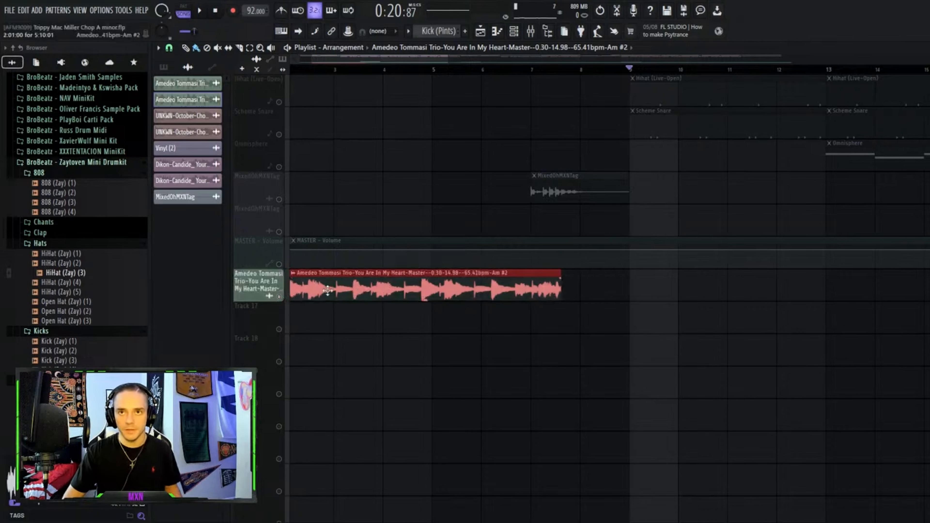
double_click(481, 282)
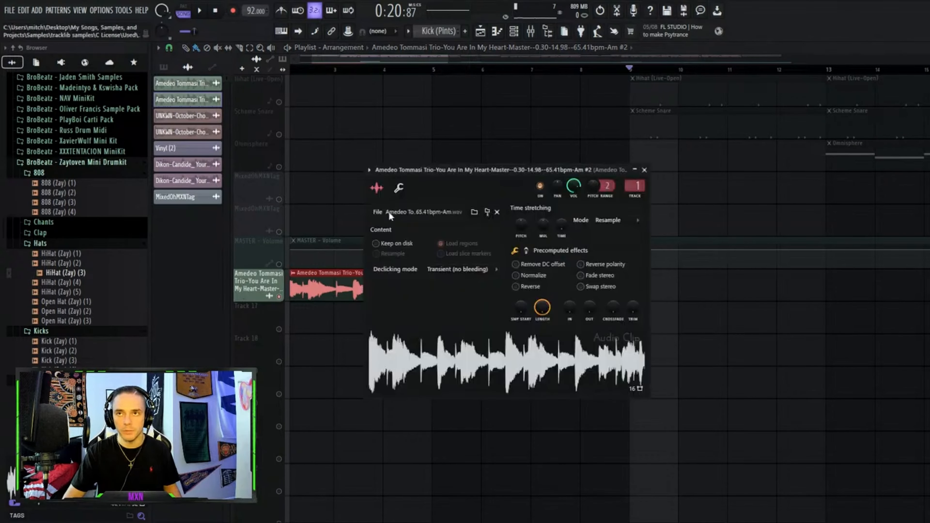
left_click(644, 169)
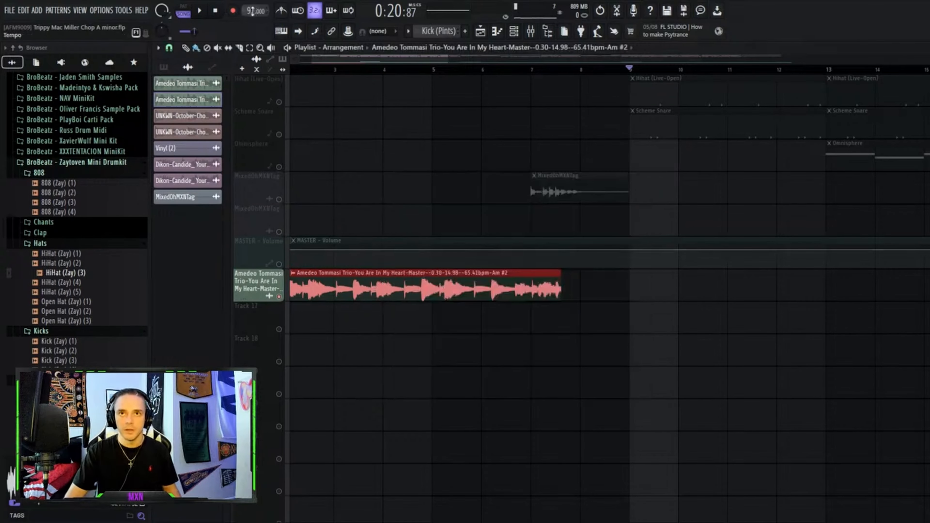
Set the project tempo to 65.410 BPM to match the original sample.
scroll(255, 11, "down", 1)
scroll(255, 11, "down", 2)
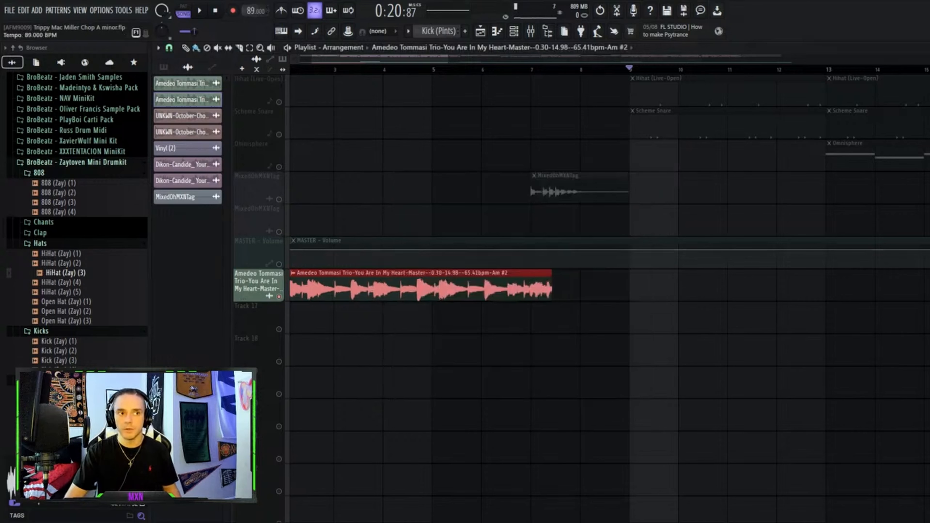
scroll(255, 11, "down", 20)
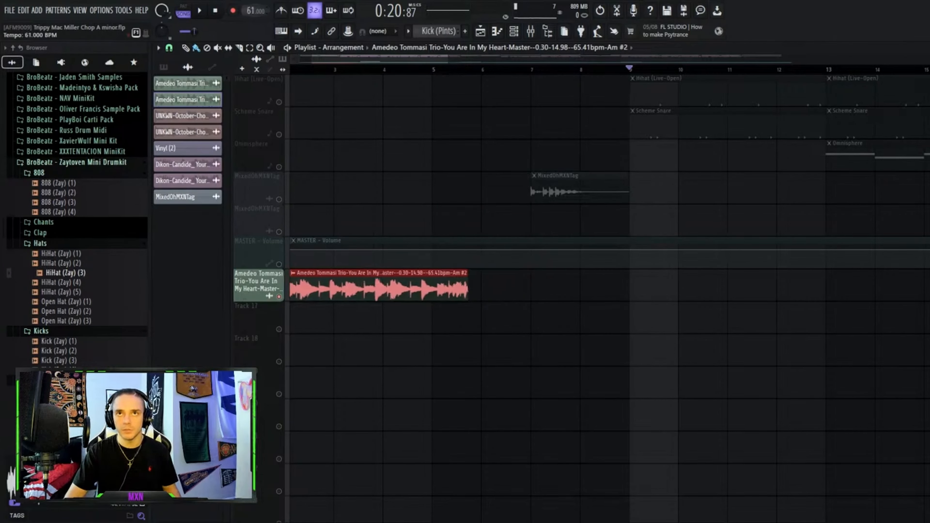
scroll(256, 11, "up", 3)
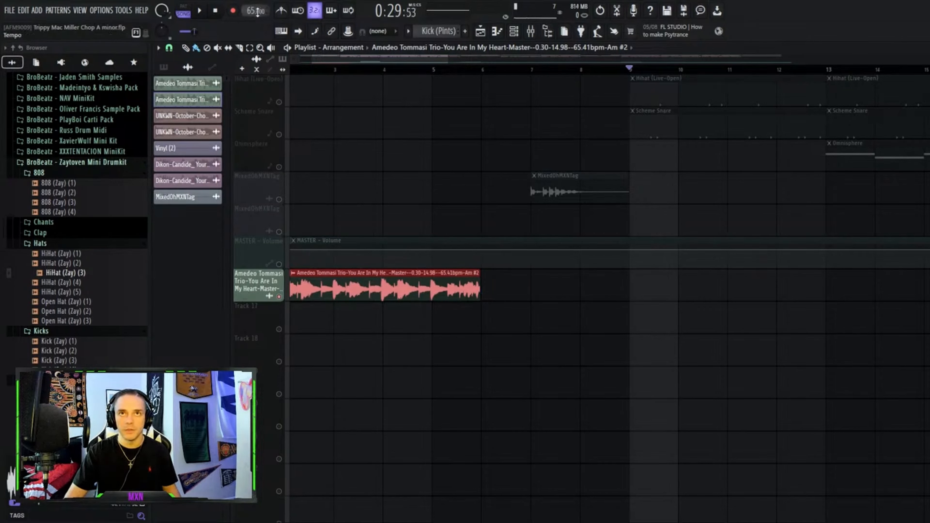
scroll(258, 11, "up", 8)
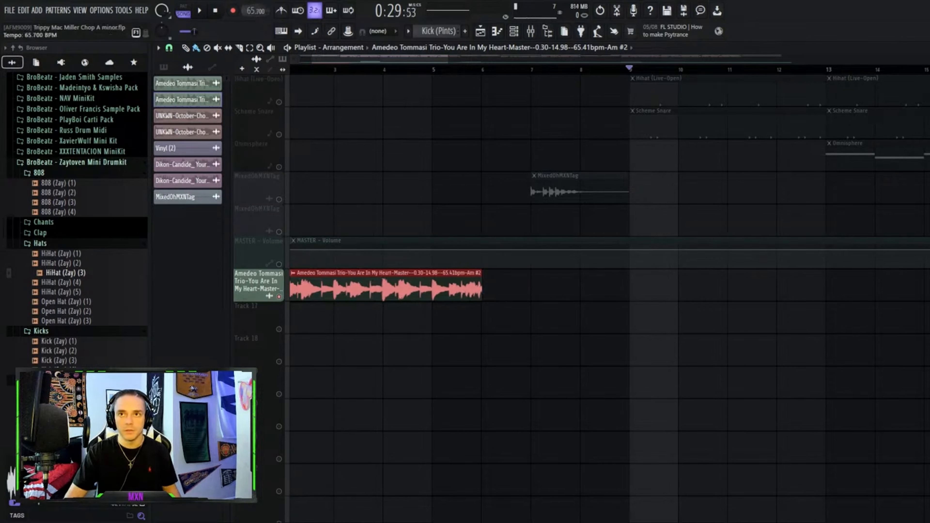
scroll(255, 11, "down", 14)
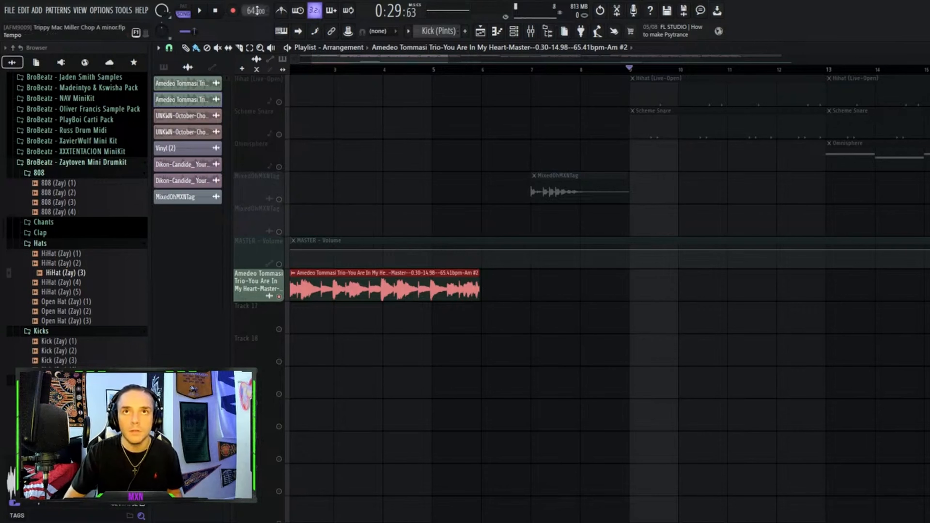
scroll(252, 11, "up", 20)
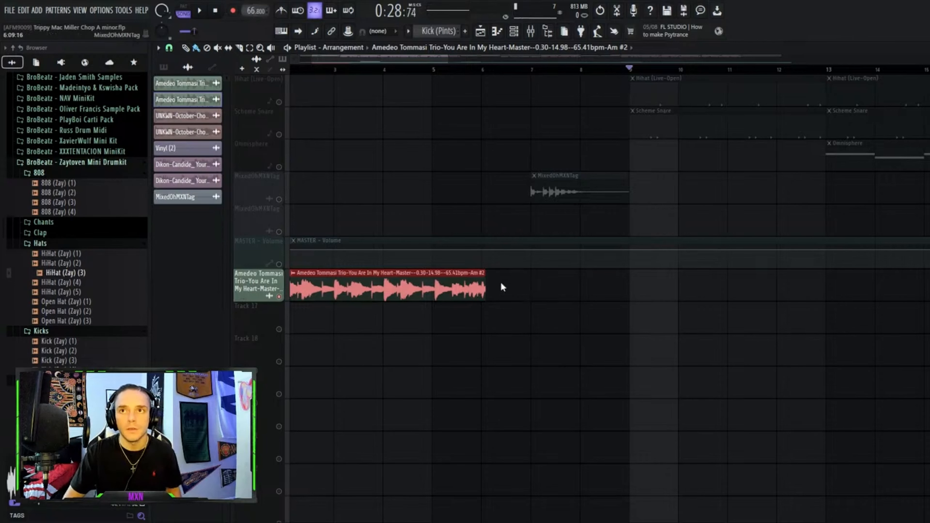
key("ctrl+z")
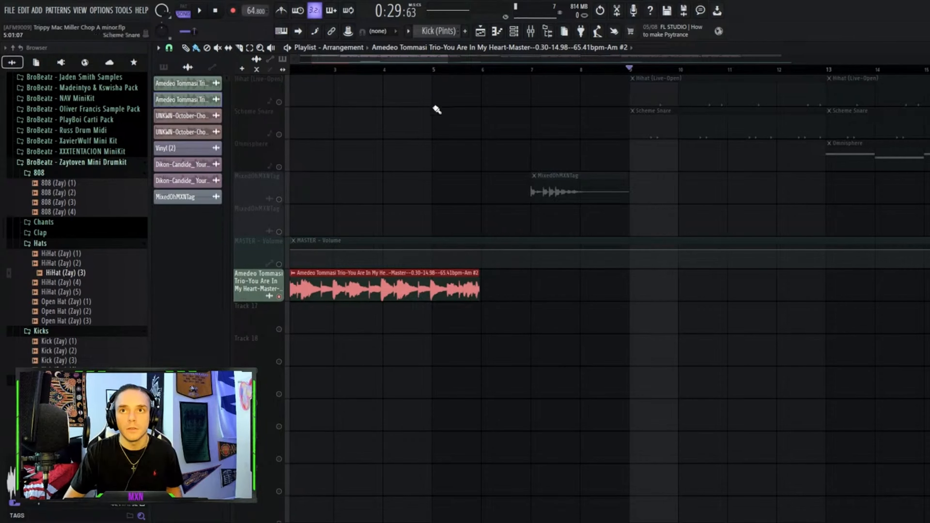
scroll(253, 10, "up", 1)
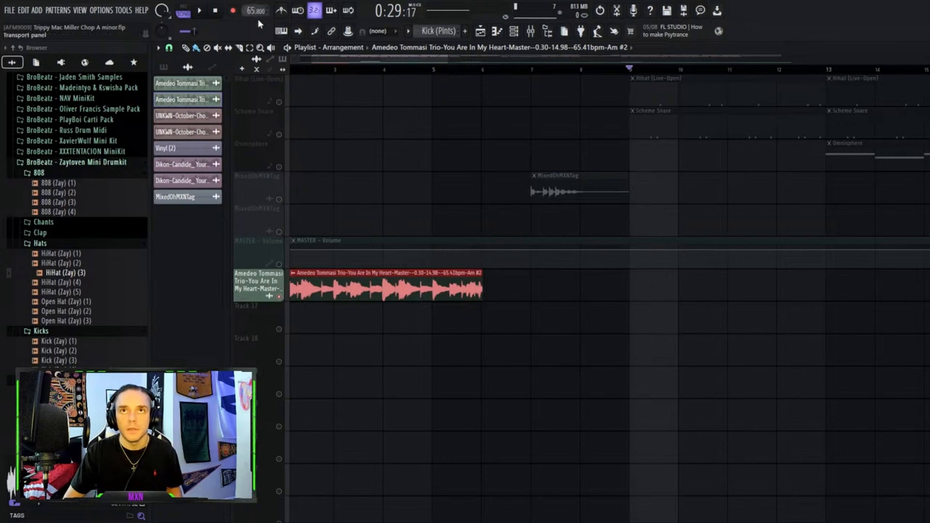
left_click_drag(259, 11, 260, 19)
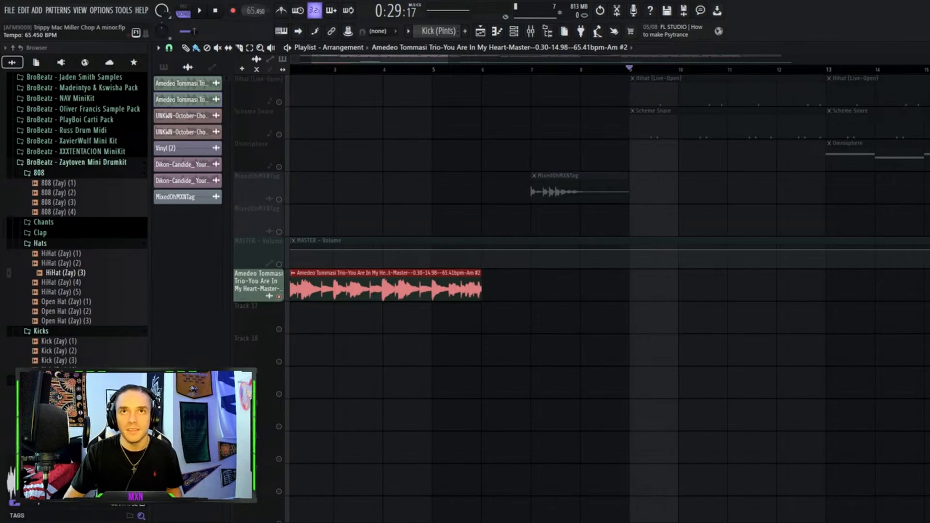
left_click_drag(259, 18, 260, 19)
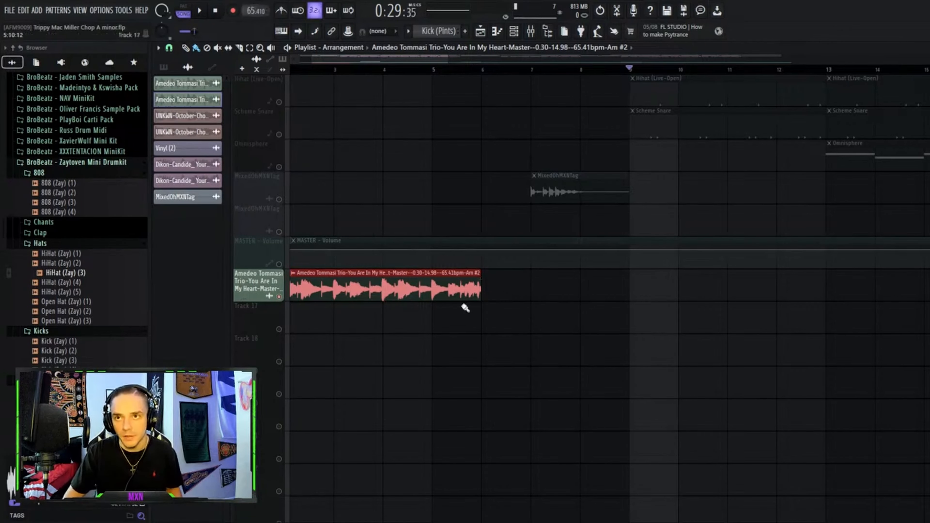
Audition the Track 16 sample clip from bar 3 at its original tempo.
scroll(465, 308, "up", 5)
left_click(324, 71)
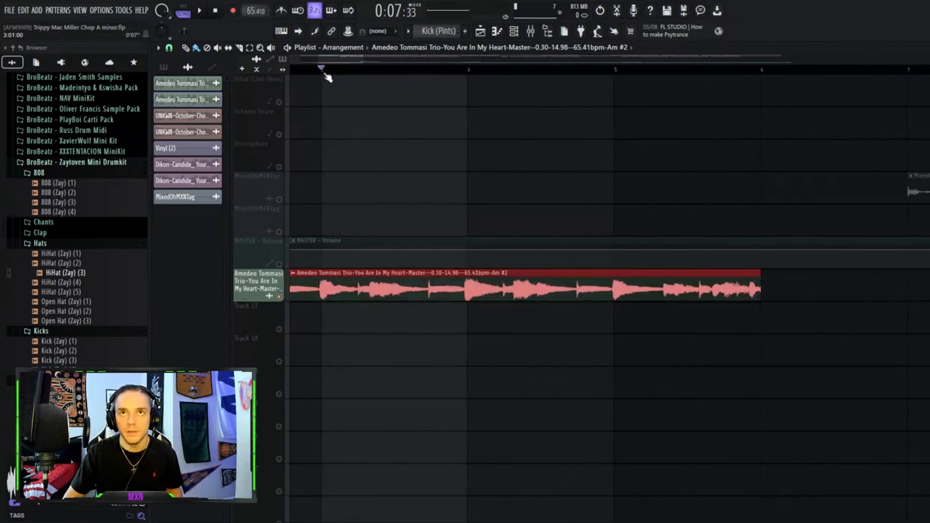
key("space")
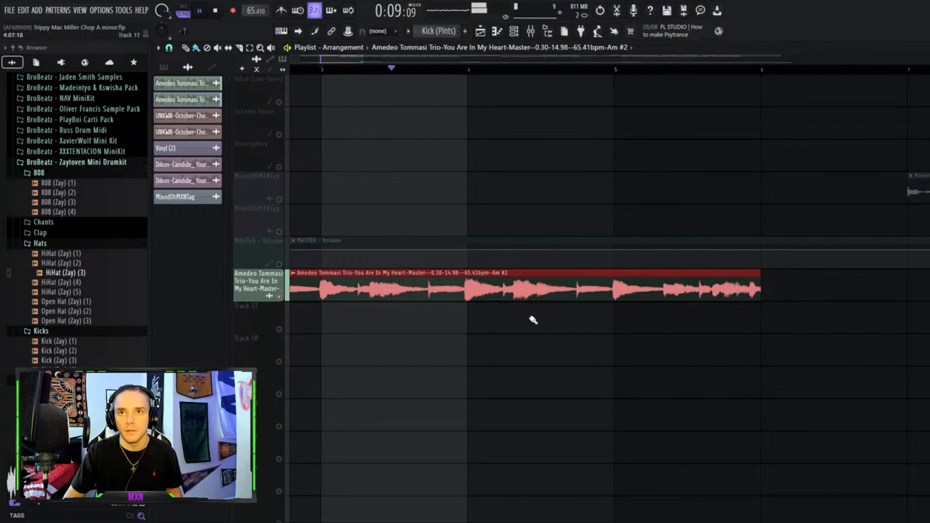
key("space")
scroll(309, 133, "up", 9)
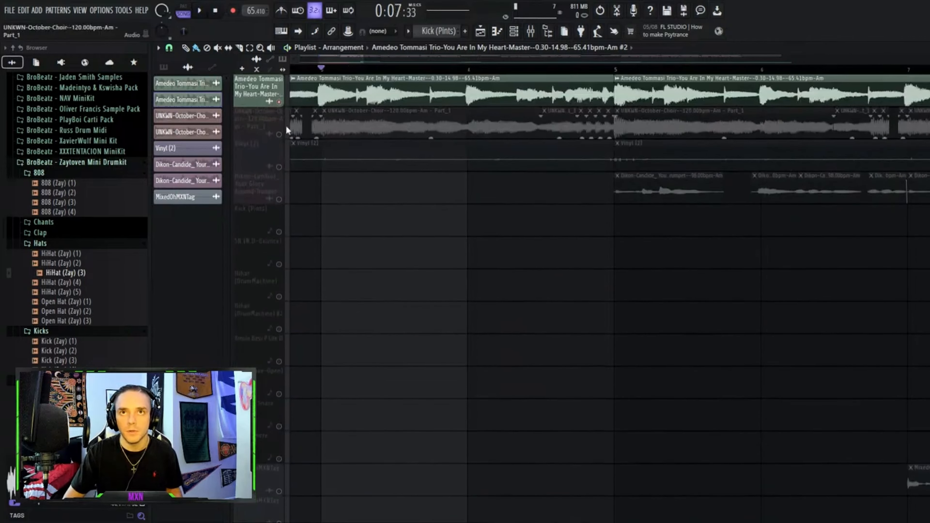
key("space")
scroll(439, 157, "down", 8)
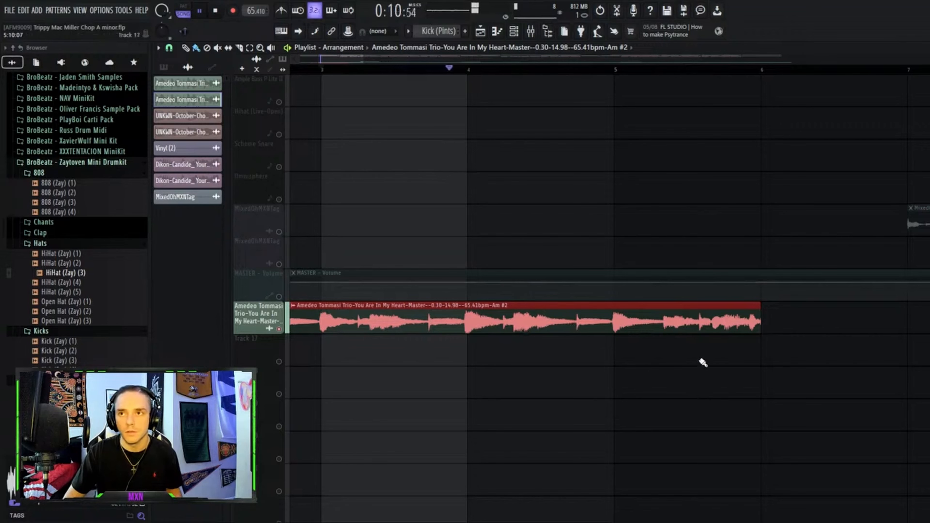
scroll(441, 395, "down", 2)
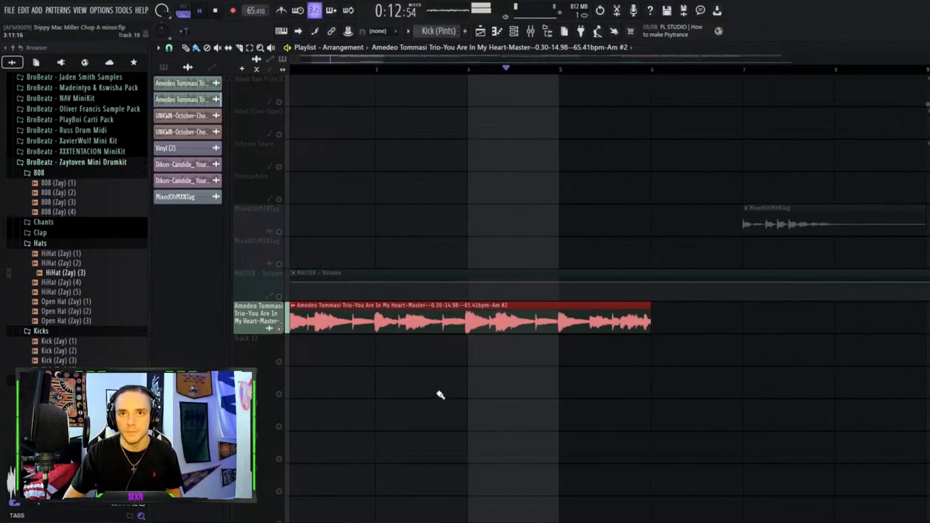
scroll(440, 395, "down", 3)
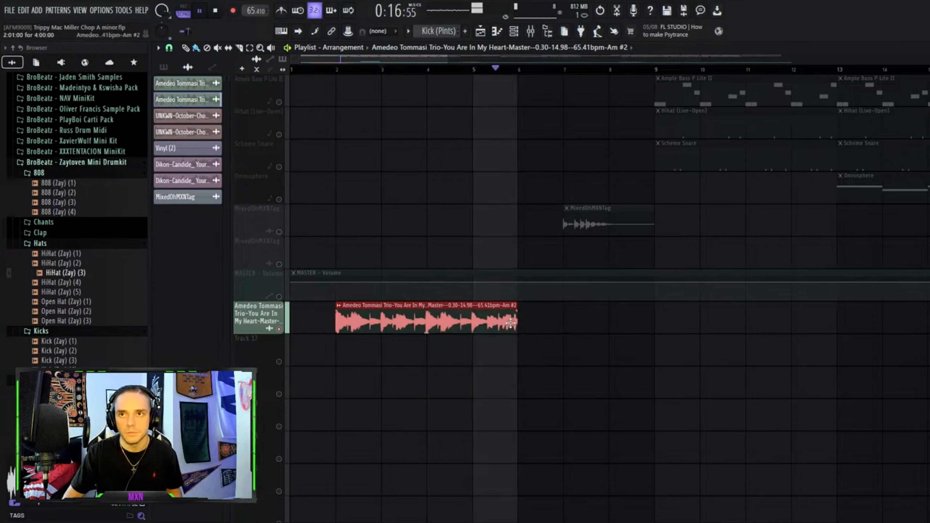
key("space")
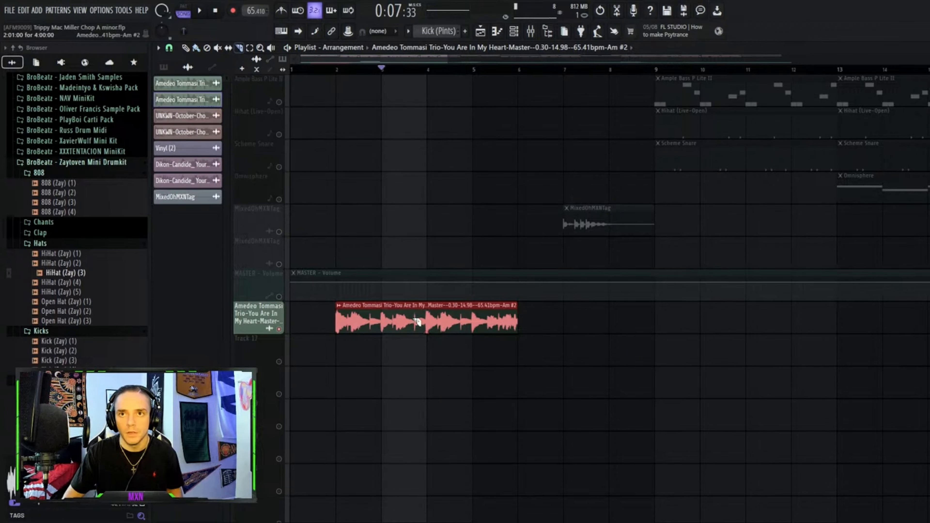
Play the Track 16 sample from its start at bar 2 while checking the arranged sample tracks, and stop playback.
left_click(339, 71)
key("space")
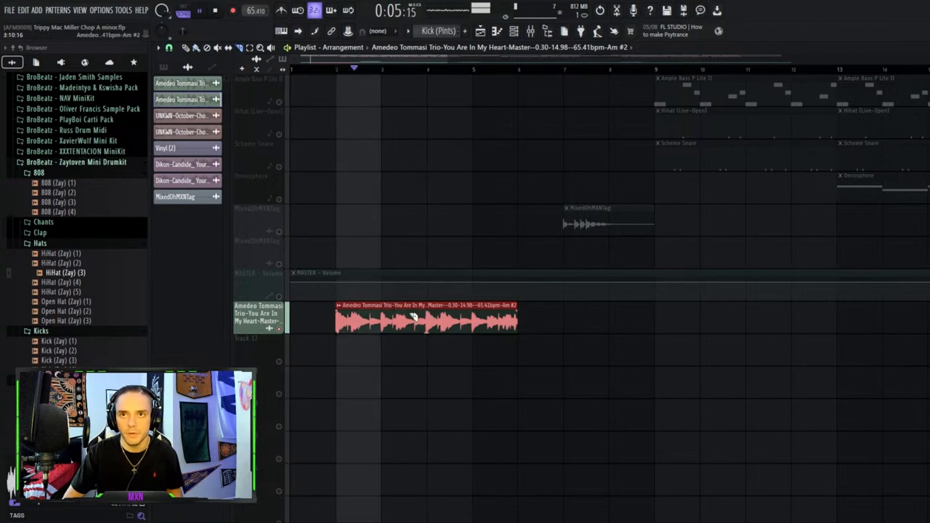
scroll(492, 263, "up", 5)
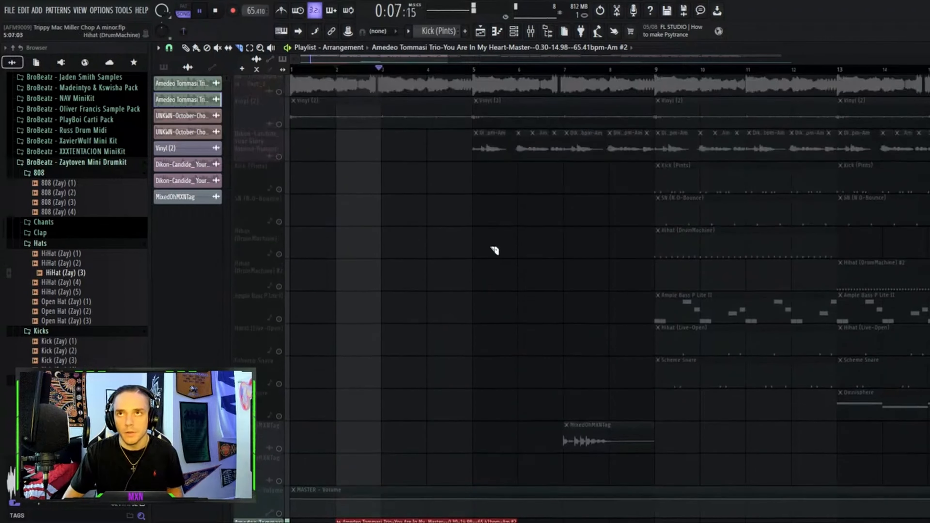
scroll(490, 245, "up", 2)
key("space")
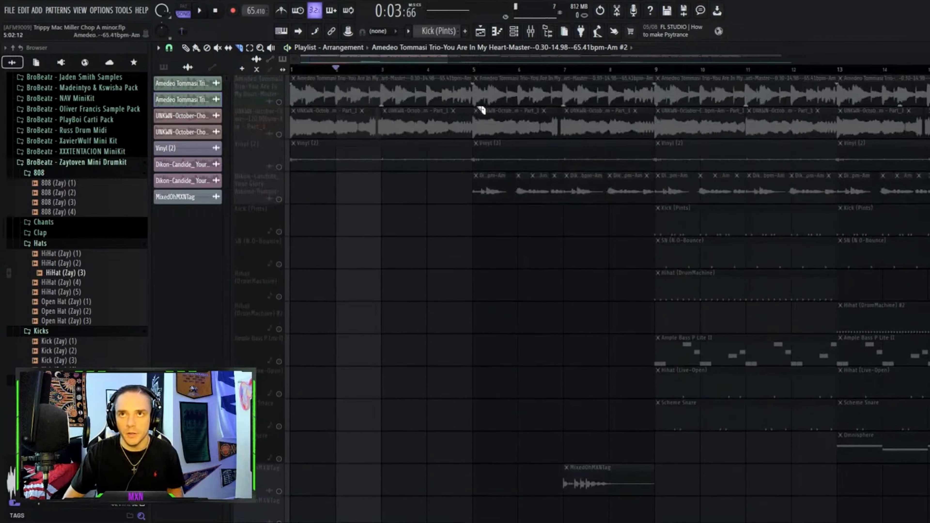
Slice the Track 16 Amedeo Tommasi clip at bar 3 and delete the slice in front of the cut.
scroll(481, 110, "down", 5)
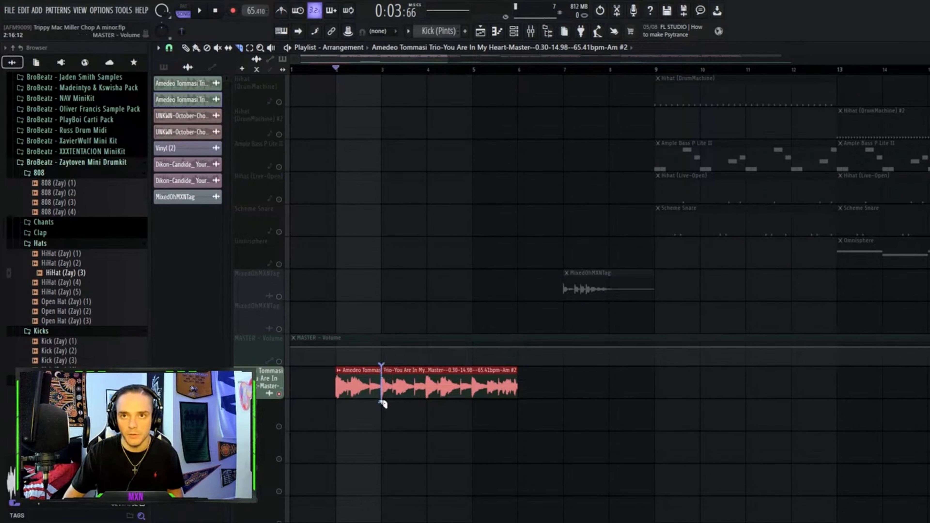
left_click_drag(382, 402, 379, 409)
right_click(369, 388)
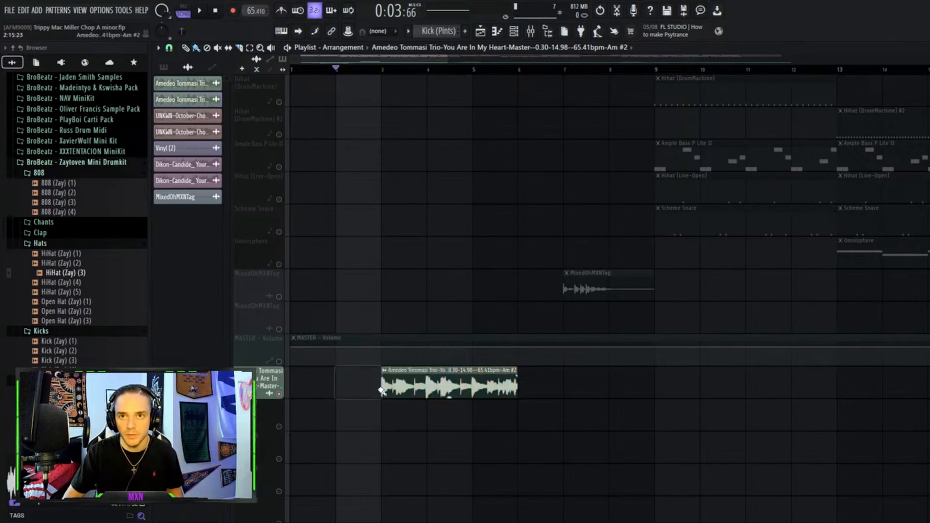
Set the time stretching mode of the remaining Amedeo Tommasi clip to Stretch.
double_click(446, 393)
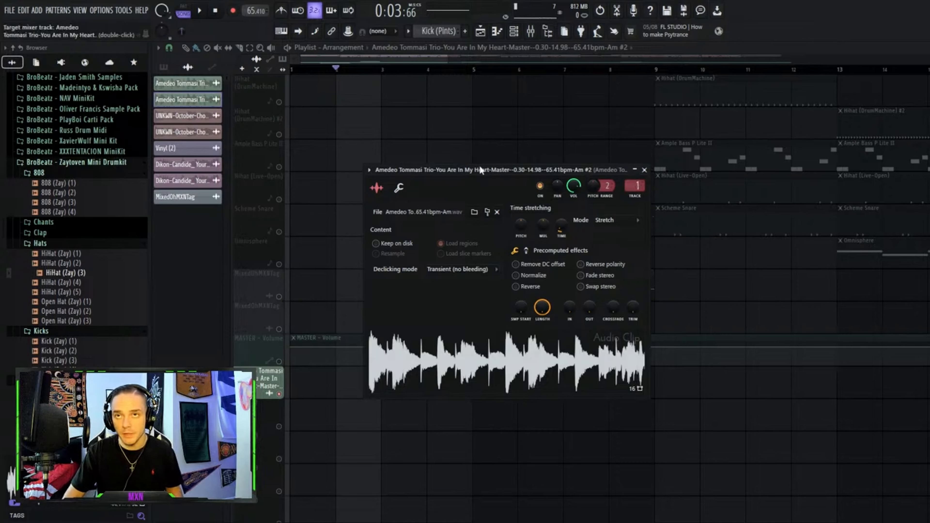
left_click_drag(481, 170, 745, 330)
left_click(475, 385)
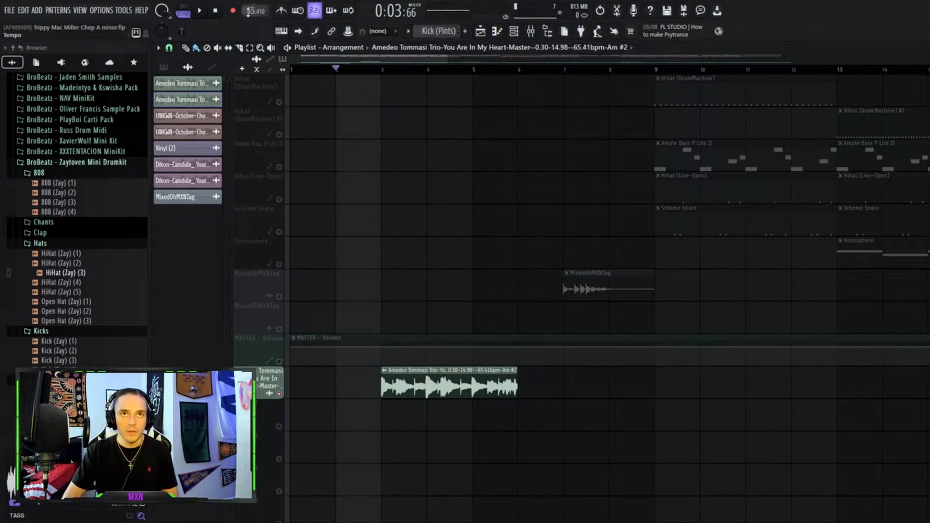
Open the project history and undo the clip slicing, deletion, stretch mode and tempo changes.
scroll(389, 230, "up", 6)
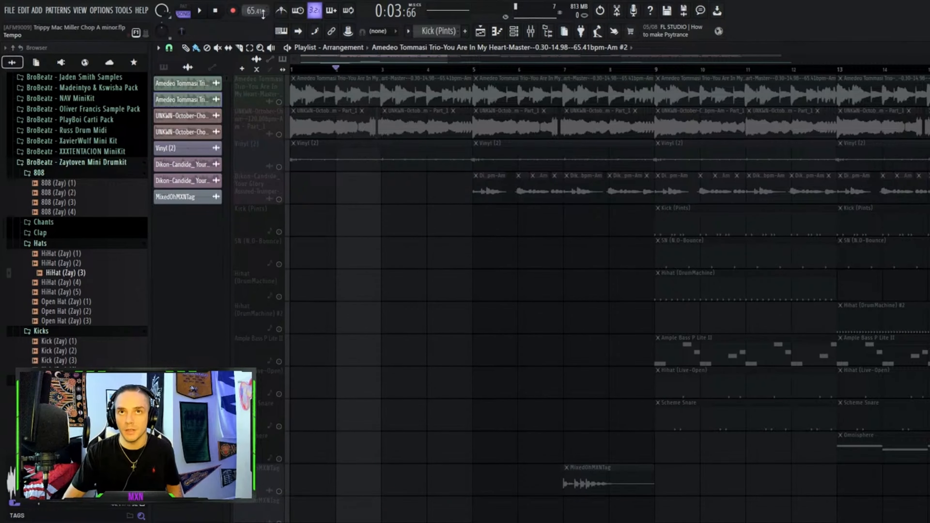
scroll(68, 279, "up", 15)
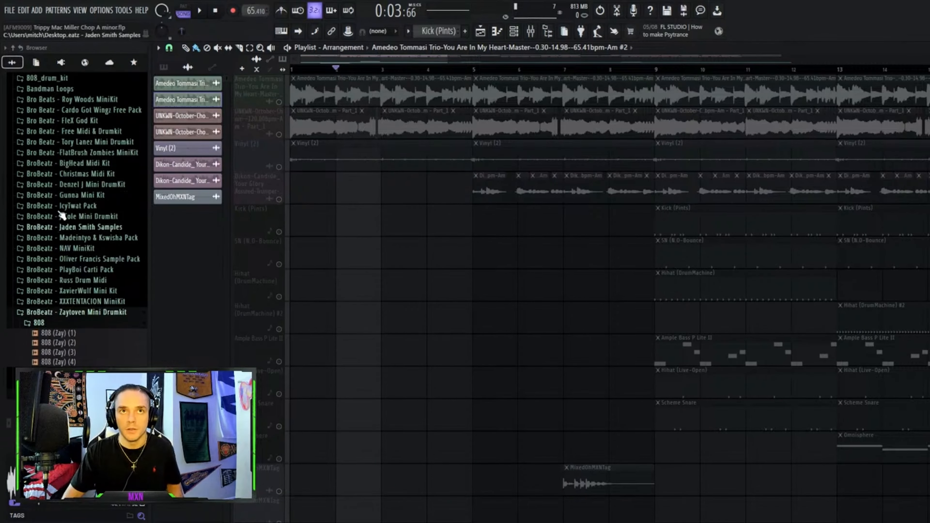
left_click(37, 88)
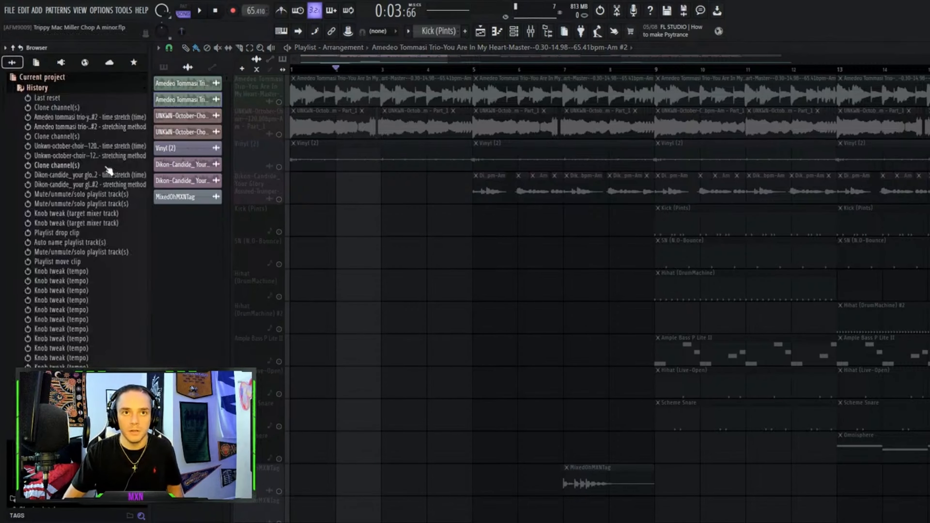
scroll(108, 335, "down", 1)
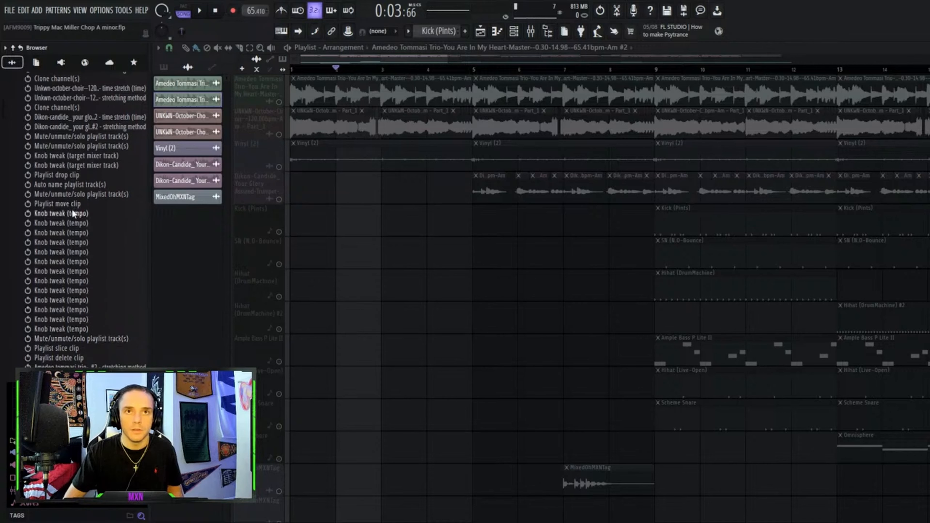
left_click(501, 296)
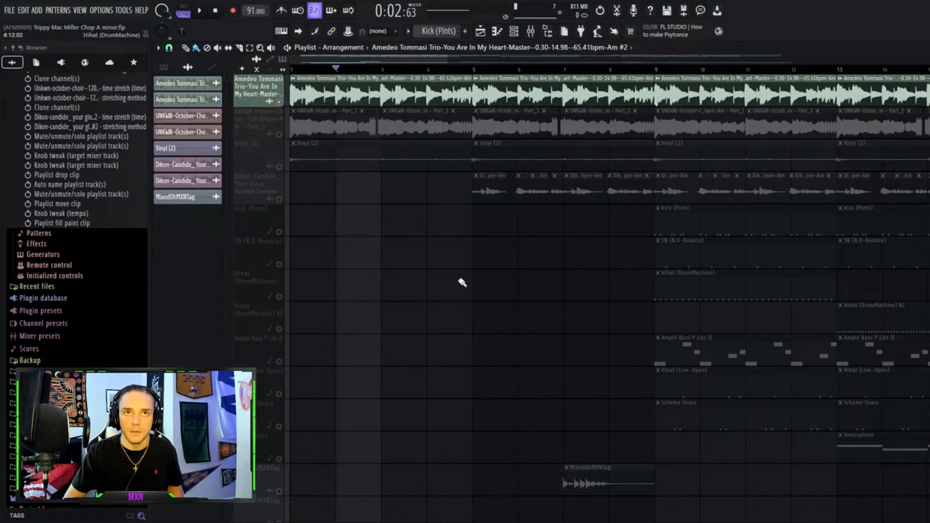
Open the Track 16 sample's audio clip settings and set the project tempo to 65.410 BPM.
scroll(461, 282, "down", 1)
scroll(92, 256, "up", 2)
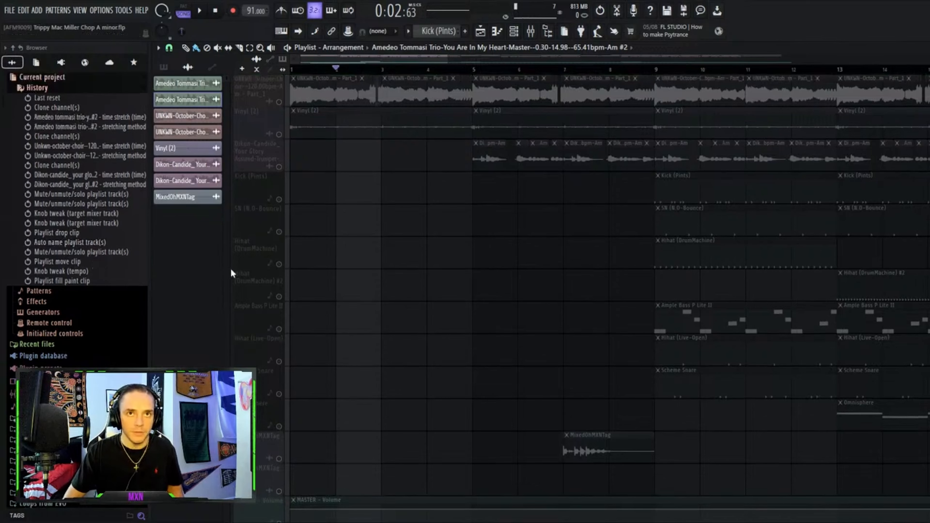
scroll(366, 282, "down", 8)
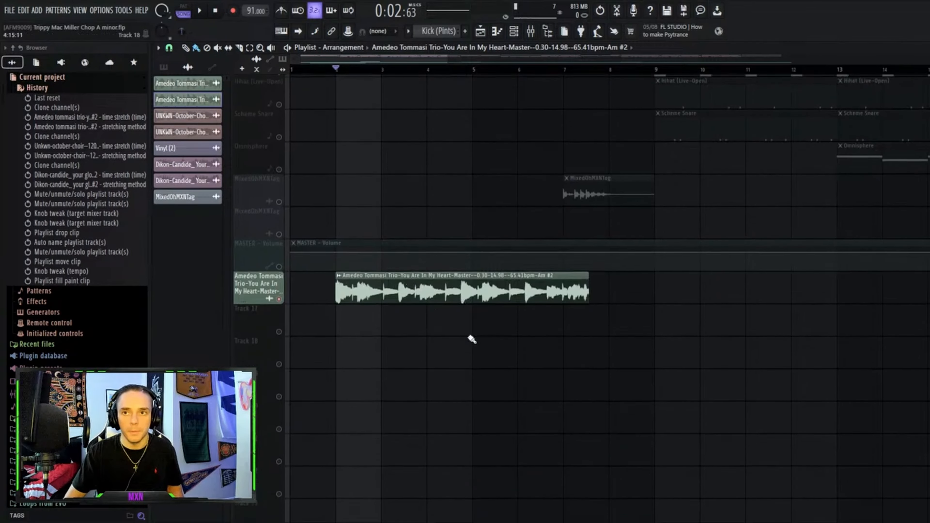
double_click(511, 284)
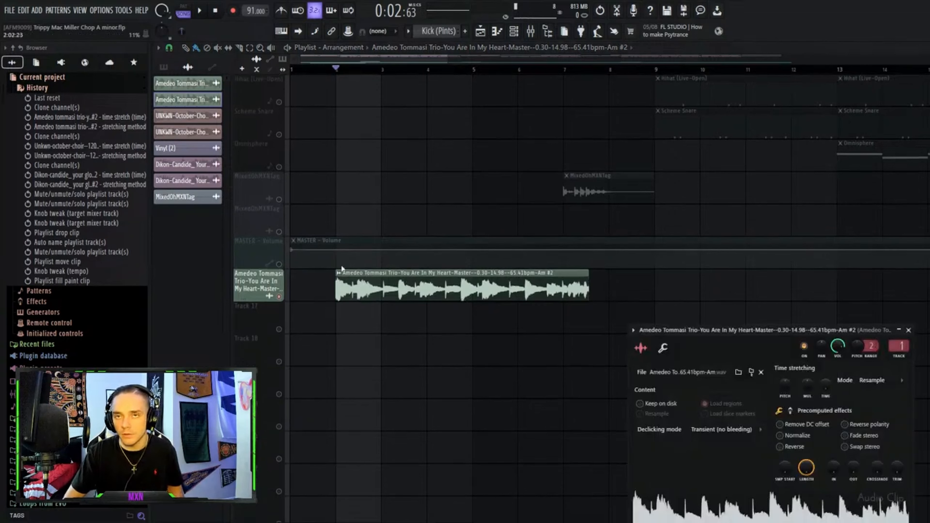
mouse_move(250, 11)
left_mouse_down()
mouse_move(250, 23)
mouse_move(251, 12)
left_mouse_up()
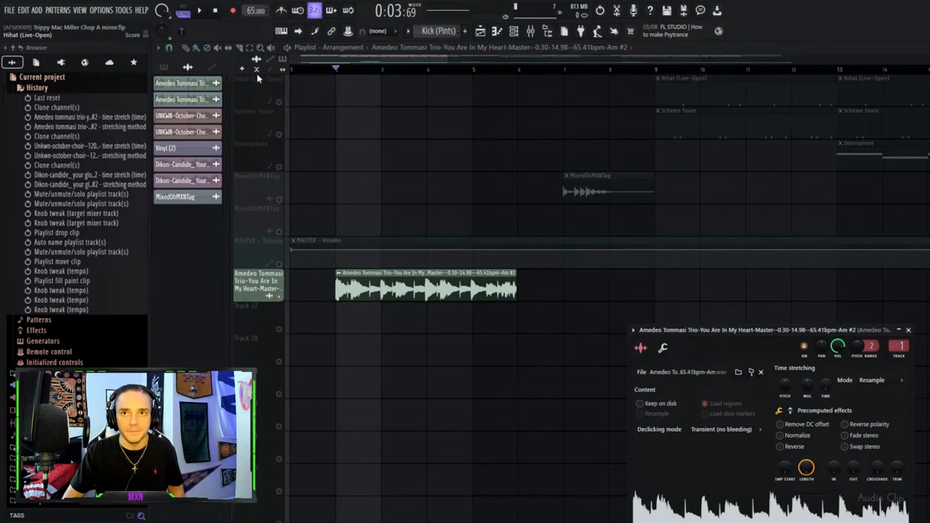
left_click_drag(256, 8, 256, 9)
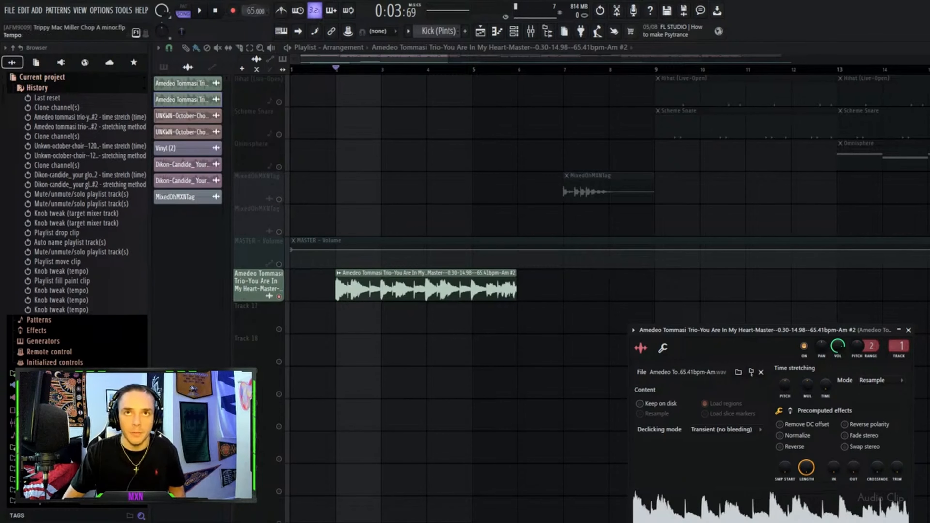
scroll(258, 11, "down", 1)
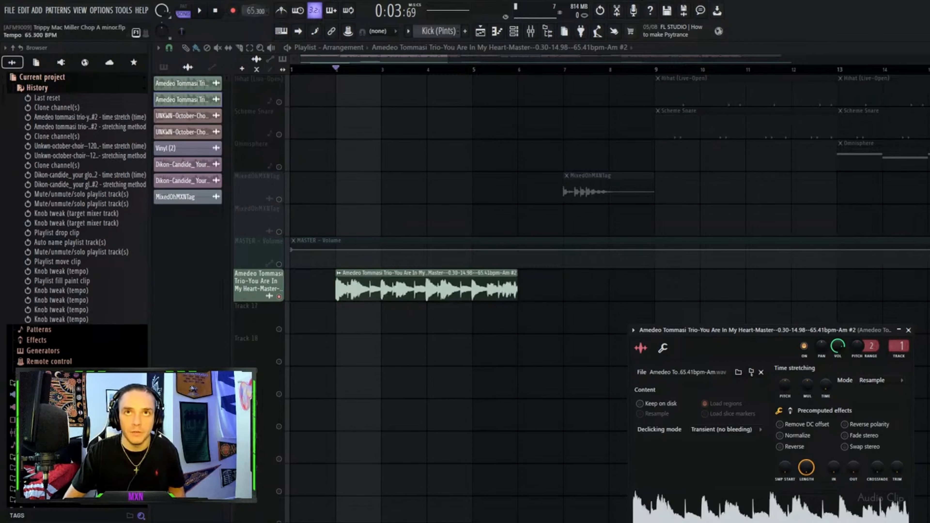
scroll(256, 10, "down", 1)
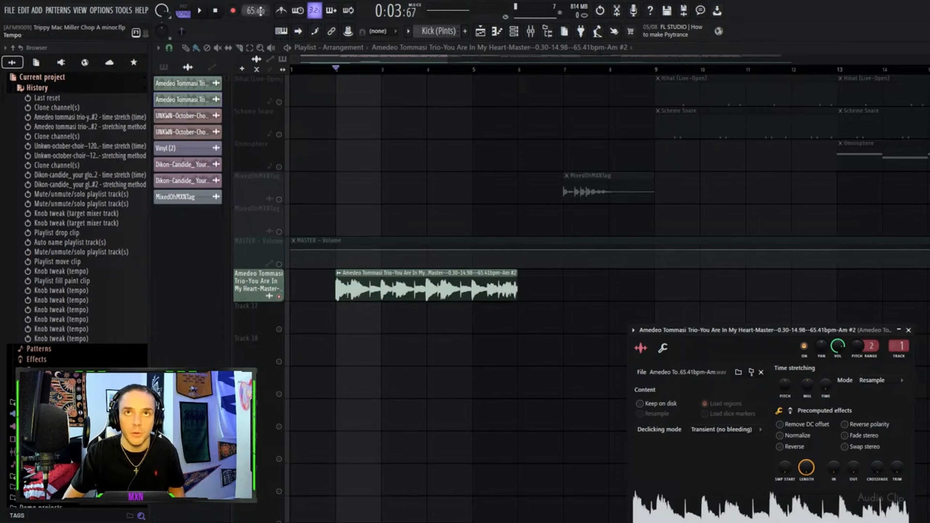
scroll(255, 10, "up", 1)
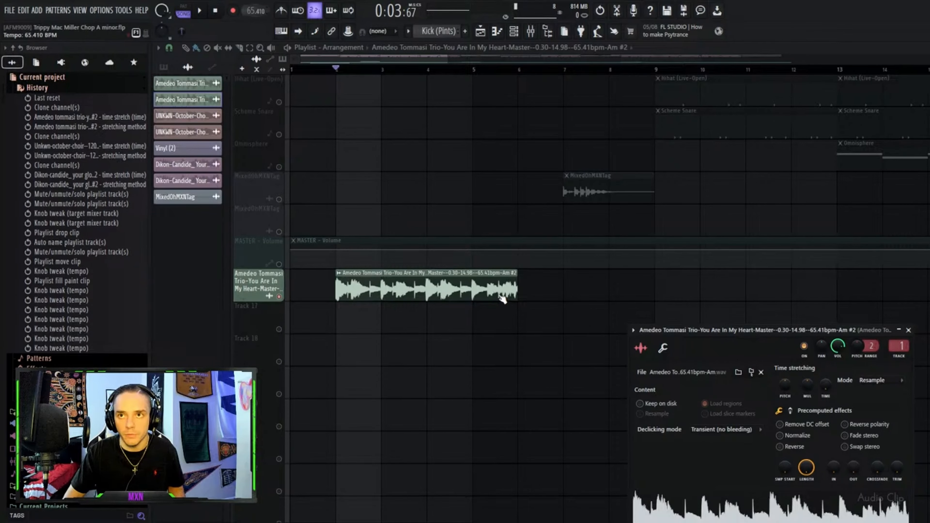
Slice the Track 16 sample clip at bar 3 and remove its first bar.
right_click(409, 346)
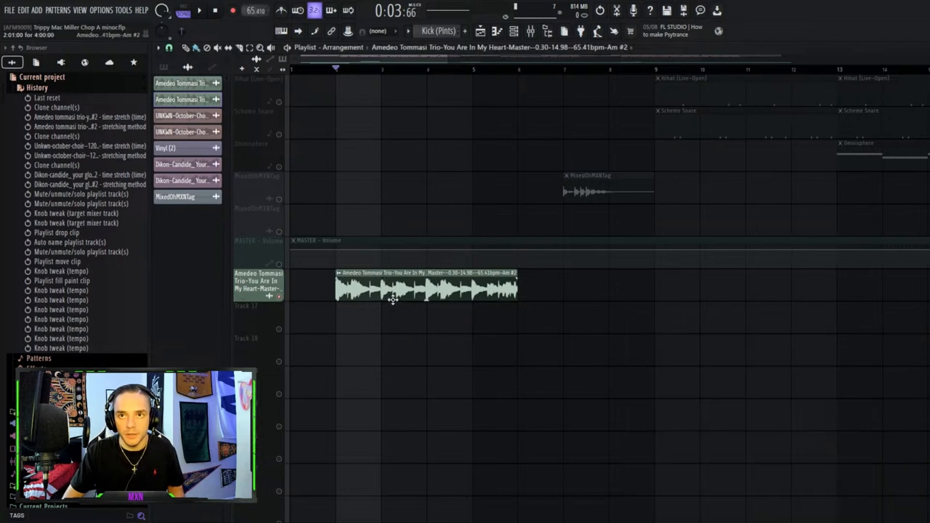
key("c")
left_click_drag(388, 279, 389, 305)
key("b")
right_click(356, 295)
Change the trimmed sample's time stretching mode to Stretch in its audio clip settings.
key("c")
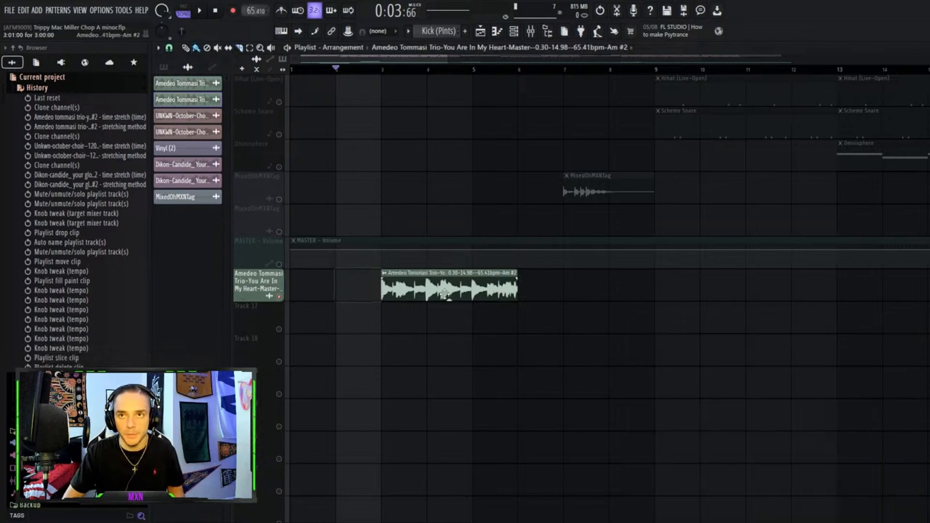
double_click(444, 293)
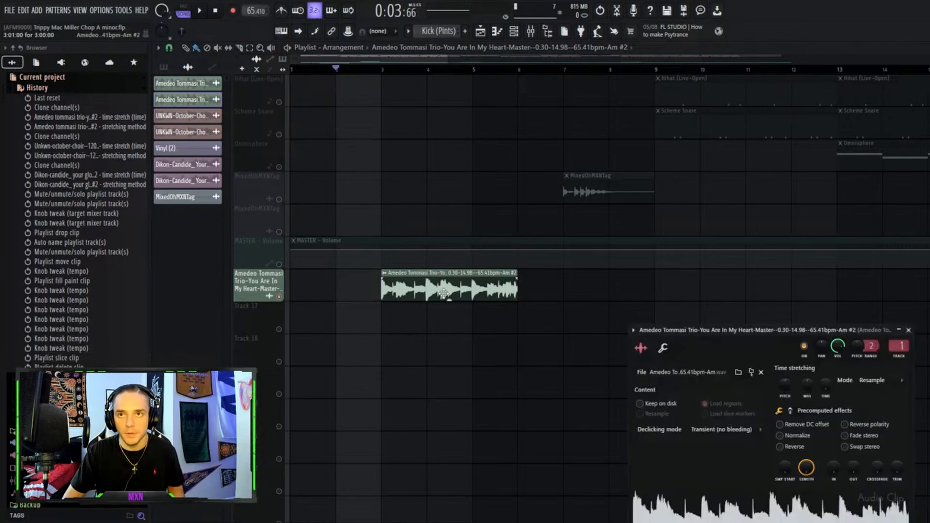
left_click(883, 411)
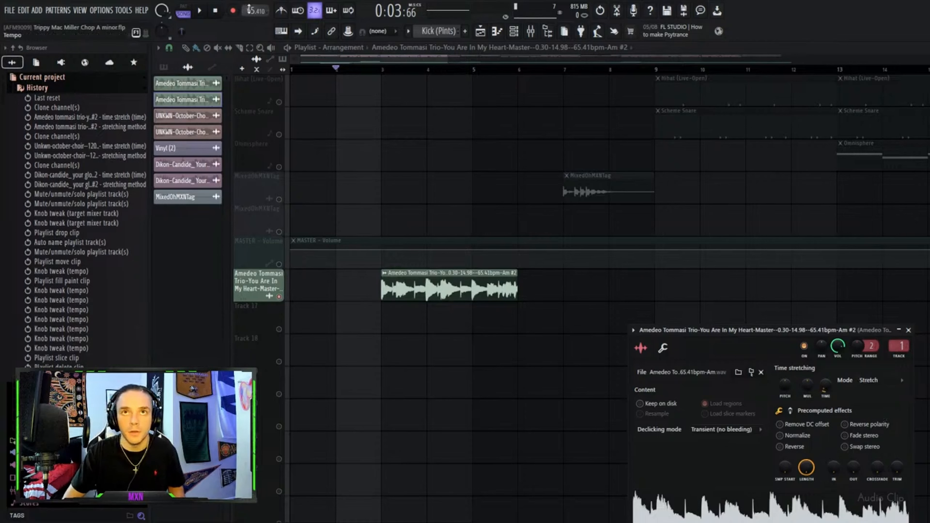
Set the project tempo to 91.000 BPM with the sample stretched to fit.
scroll(255, 11, "up", 8)
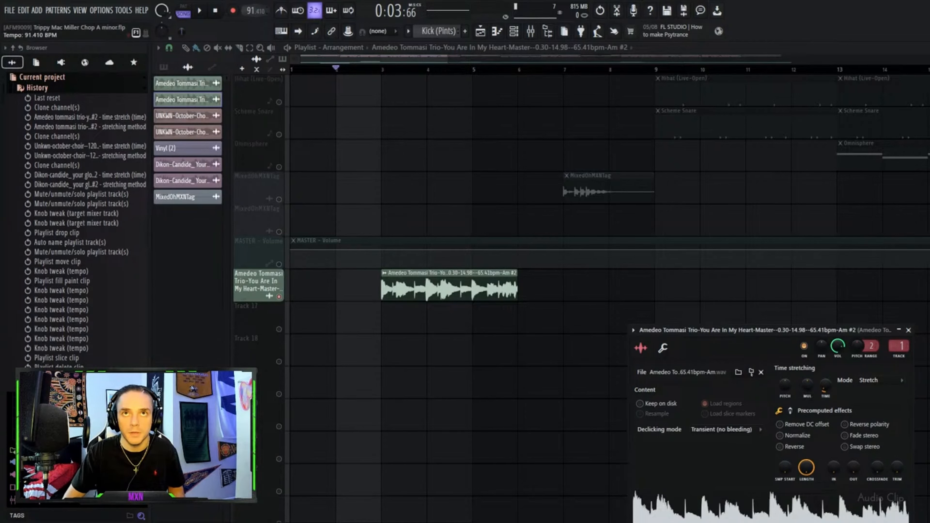
scroll(258, 11, "up", 5)
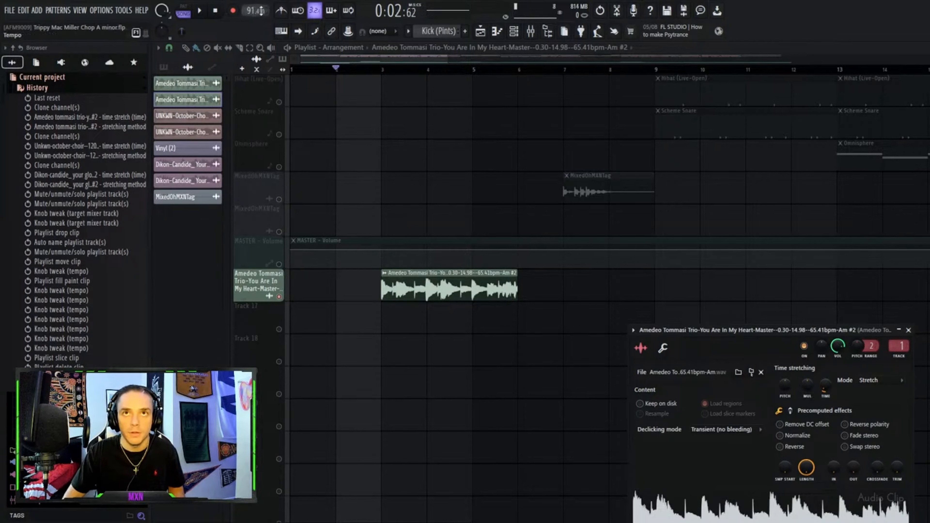
left_click_drag(260, 11, 261, 16)
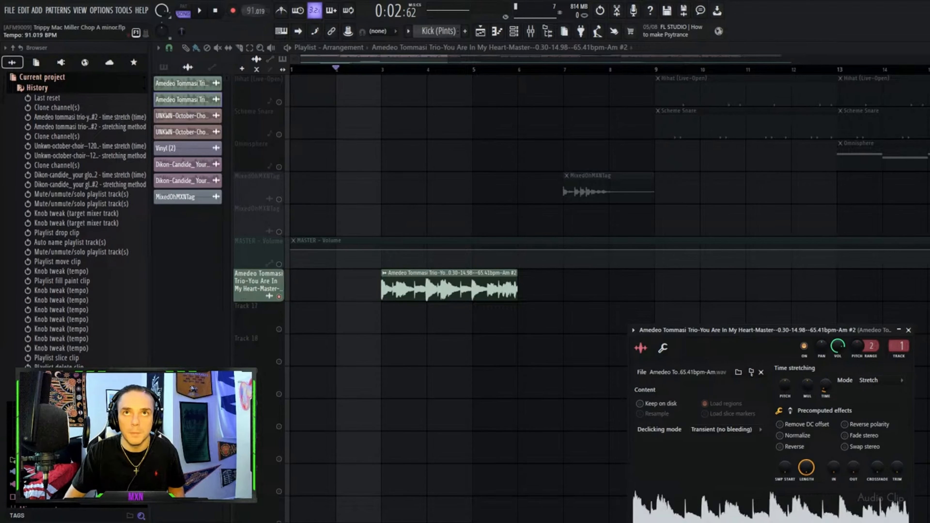
left_click_drag(261, 12, 260, 13)
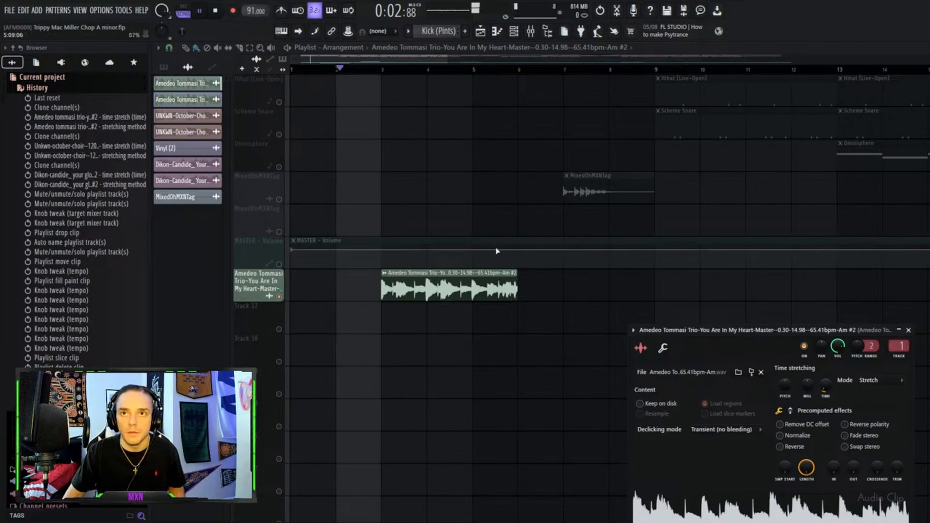
Mute the Amedeo Tommasi Trio track at the top of the playlist and play the Track 16 sample from bar 3.
scroll(329, 113, "up", 9)
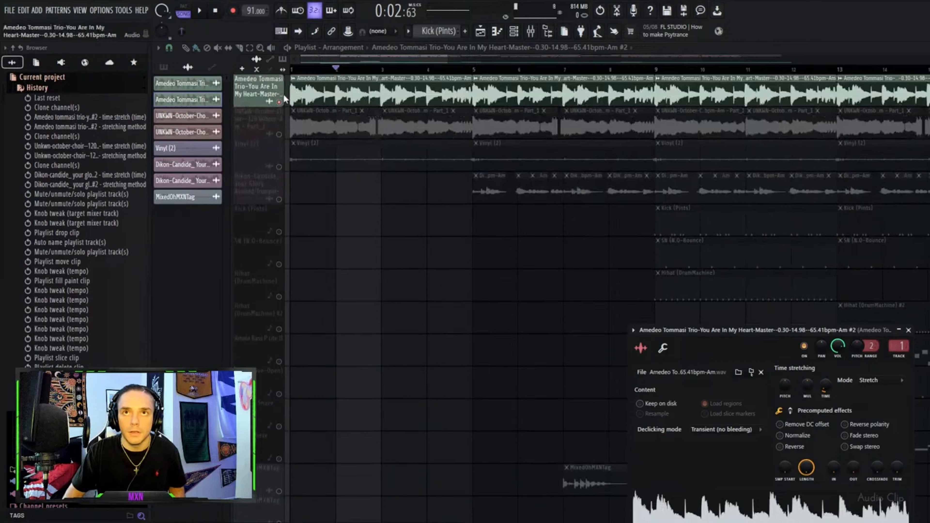
left_click(301, 104)
scroll(465, 193, "down", 6)
left_click(384, 73)
key("space")
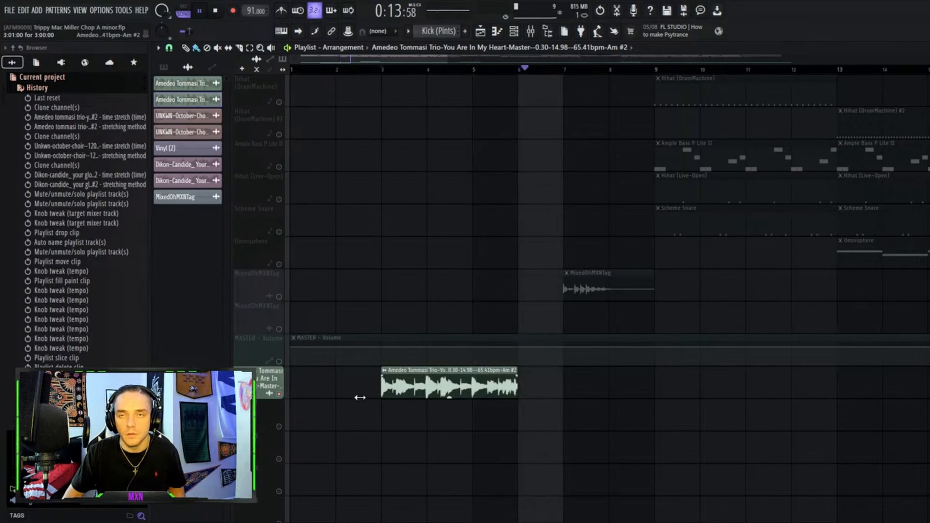
key("space")
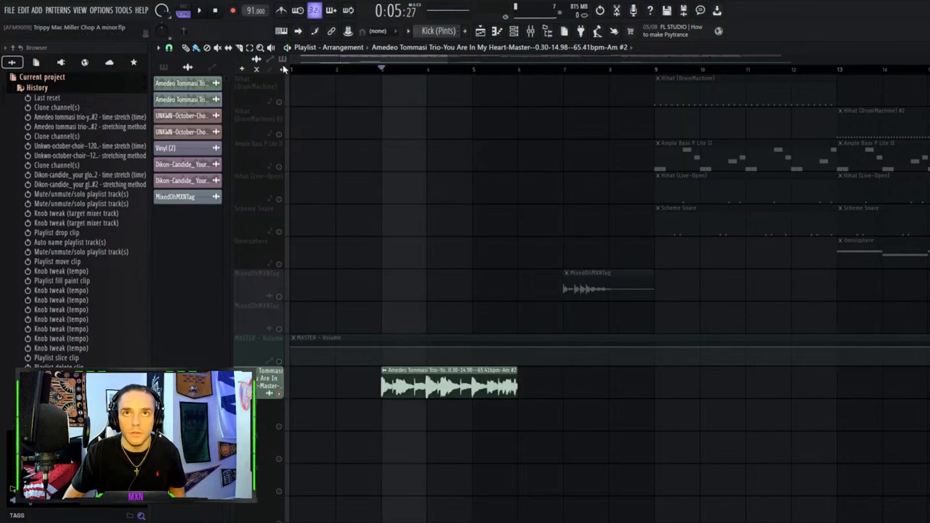
Extend the Track 16 sample's start back by one bar, move the clip to bar 1 and play it.
left_click_drag(381, 390, 335, 390)
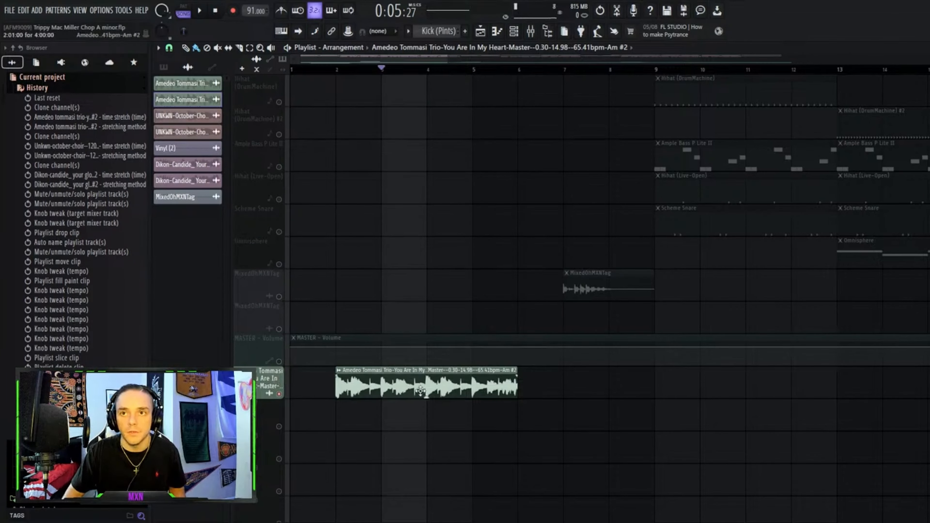
left_click_drag(410, 380, 365, 379)
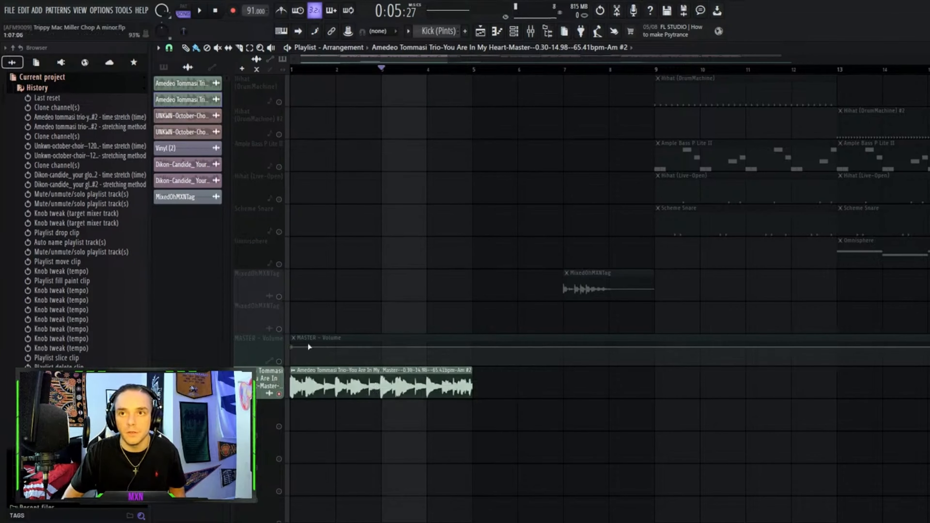
left_click(292, 69)
key("space")
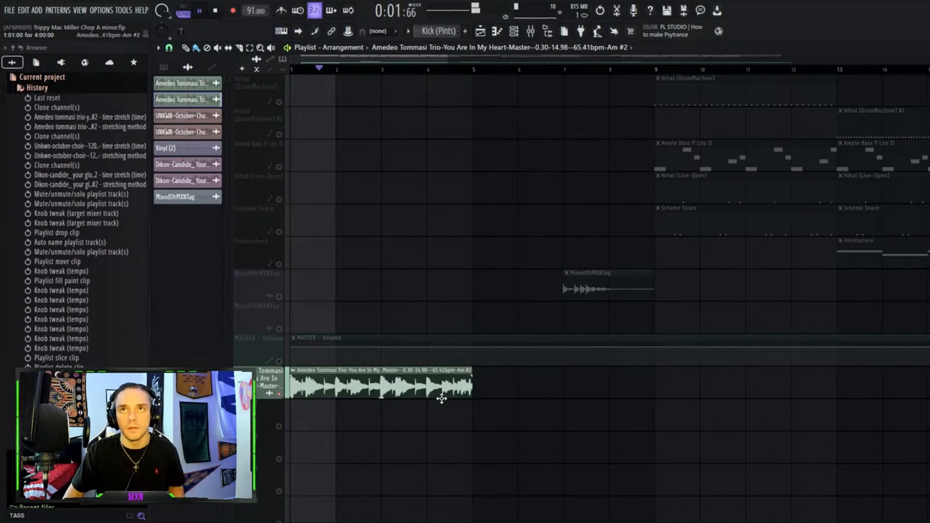
key("space")
Open the Track 16 sample's audio clip settings, compare it with the main arrangement and remove the clip from the playlist.
double_click(413, 390)
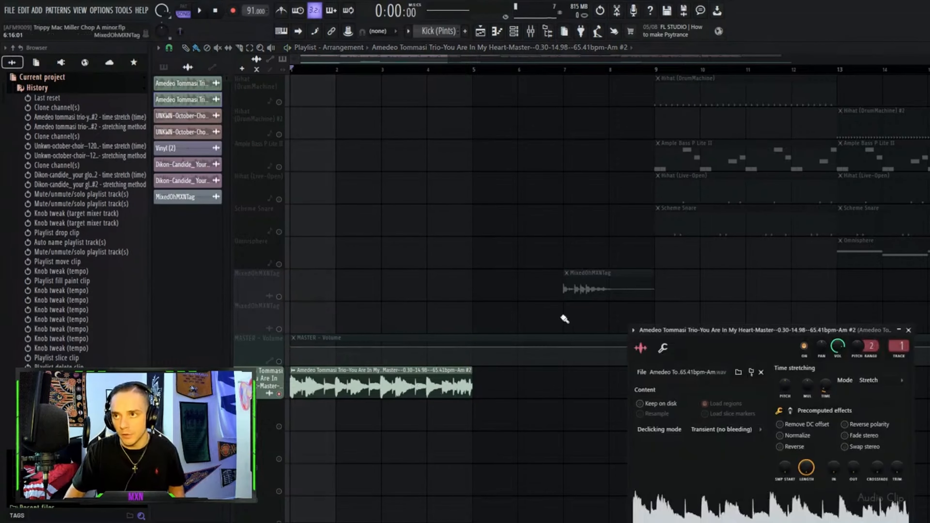
scroll(413, 185, "up", 8)
scroll(429, 128, "down", 3)
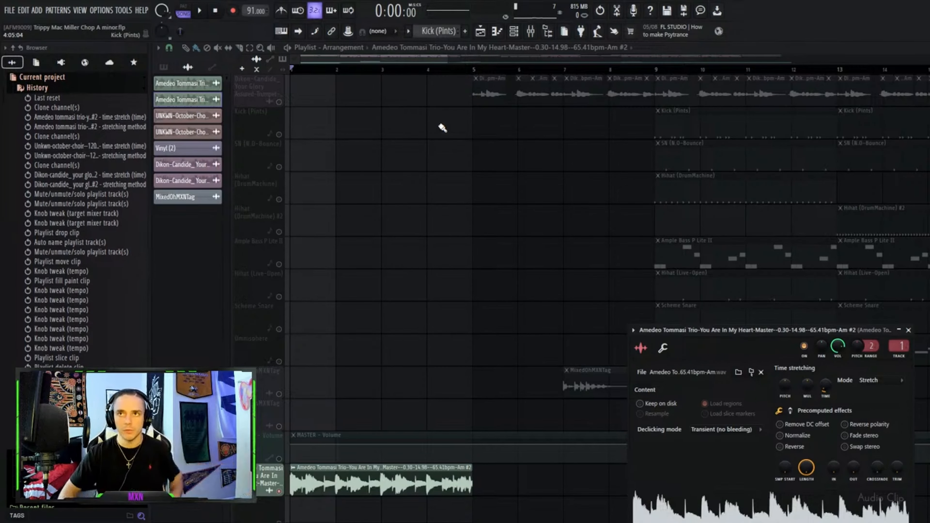
scroll(493, 172, "up", 3)
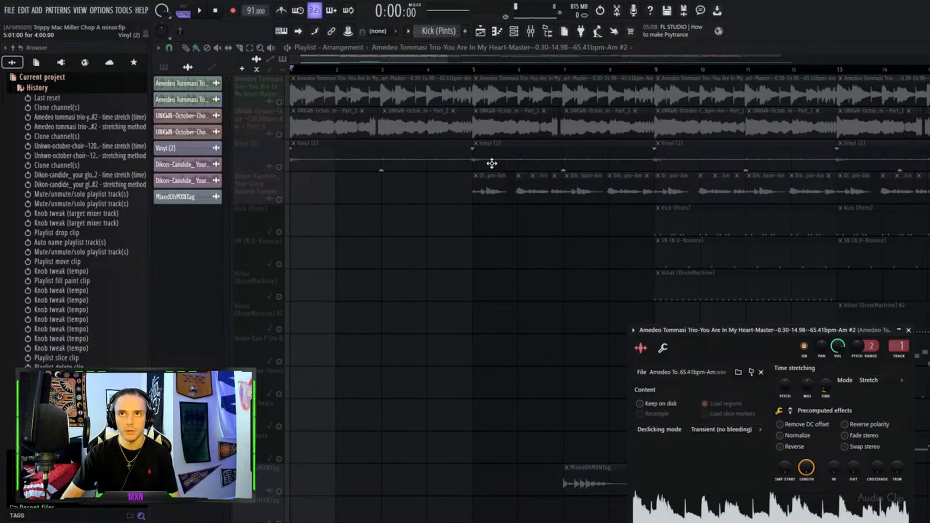
scroll(492, 163, "down", 8)
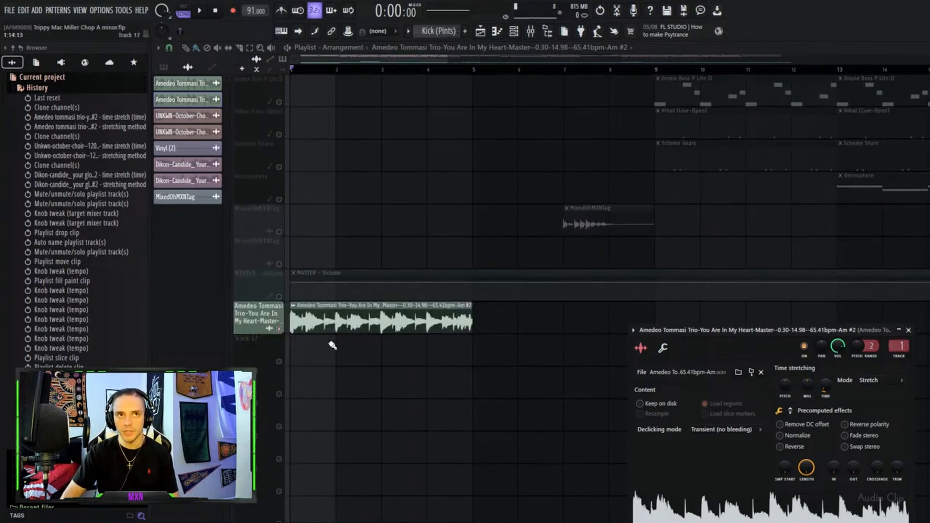
right_click(359, 320)
Unmute the UNKWN-October-Choir track and play its chops from the start of the playlist up to bar 9.
scroll(362, 312, "up", 8)
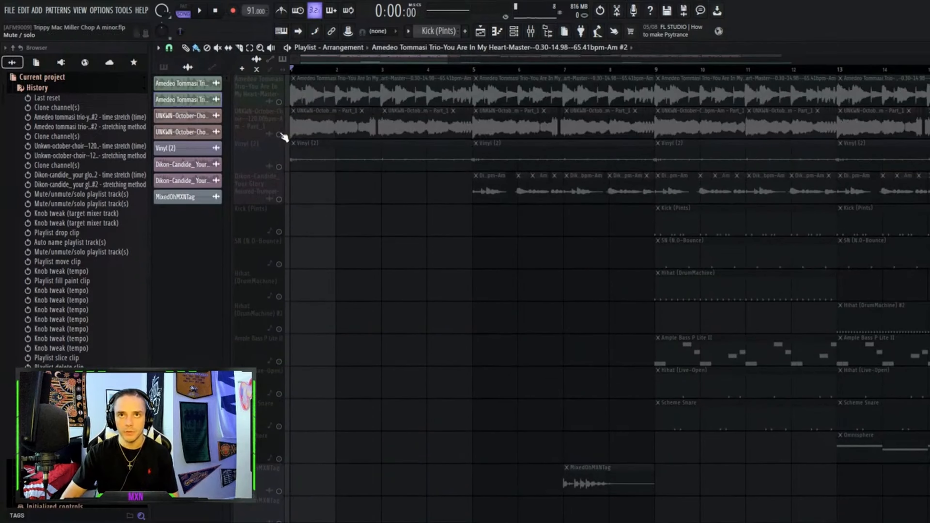
left_click(280, 135)
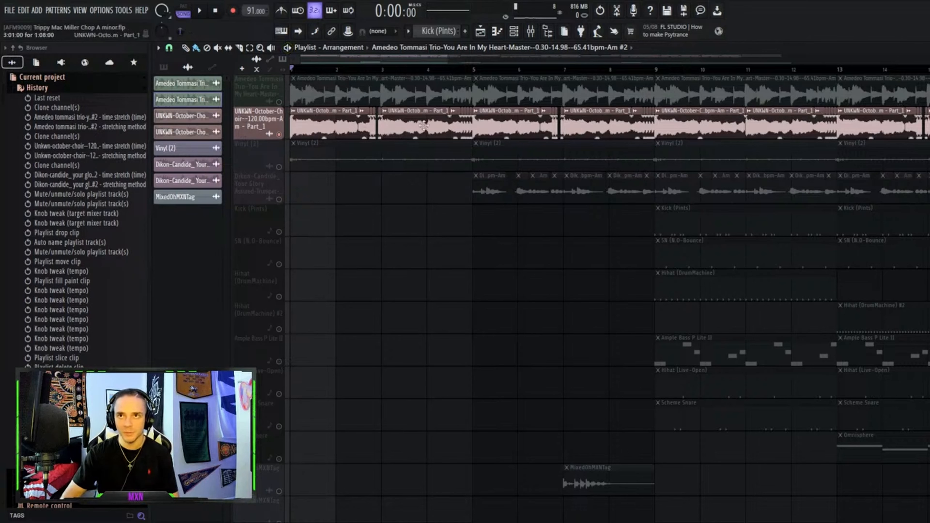
scroll(250, 197, "up", 2)
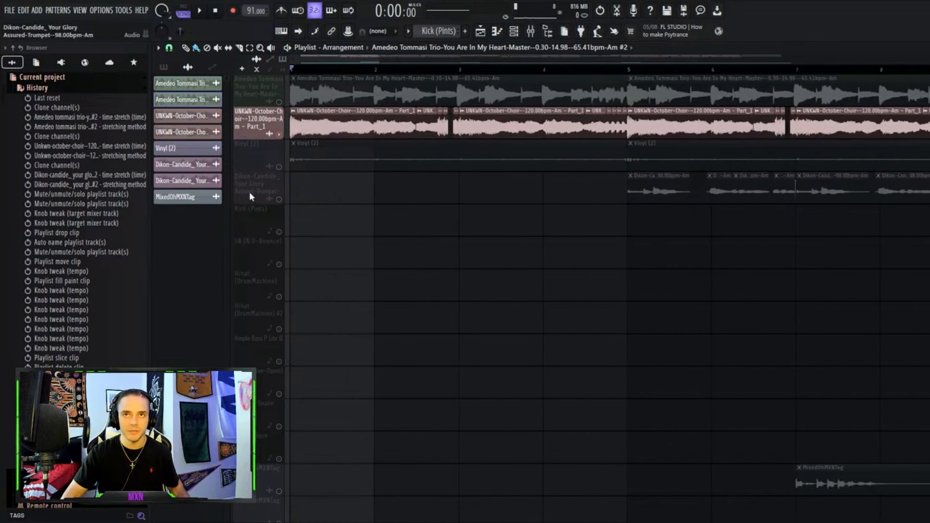
scroll(249, 192, "up", 2)
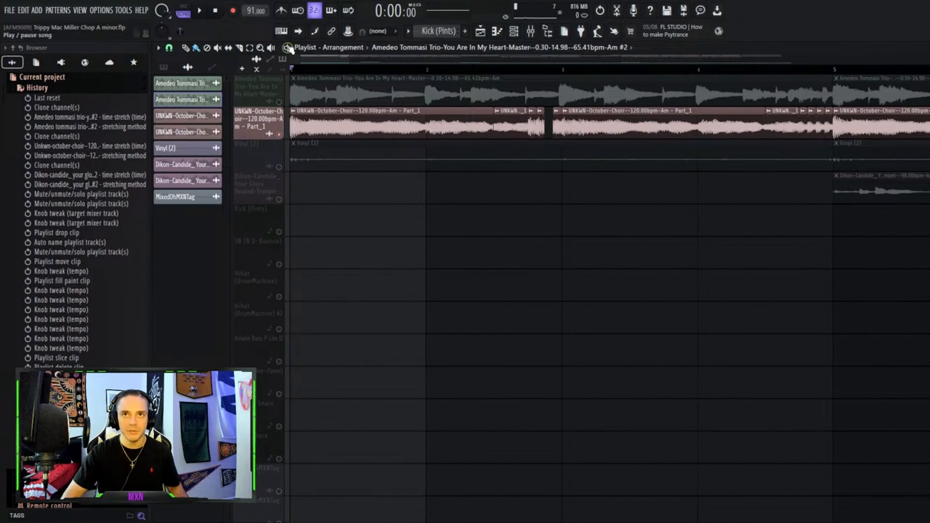
left_click(287, 48)
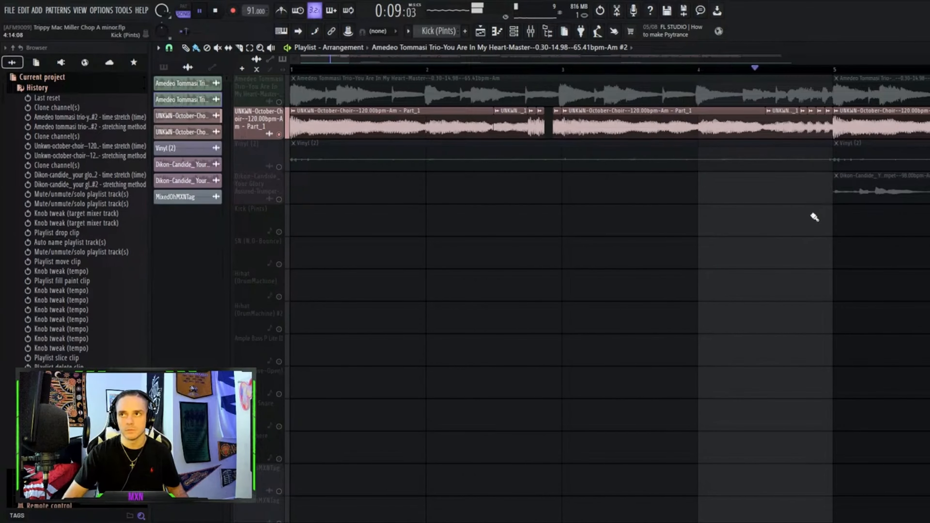
scroll(806, 224, "down", 3)
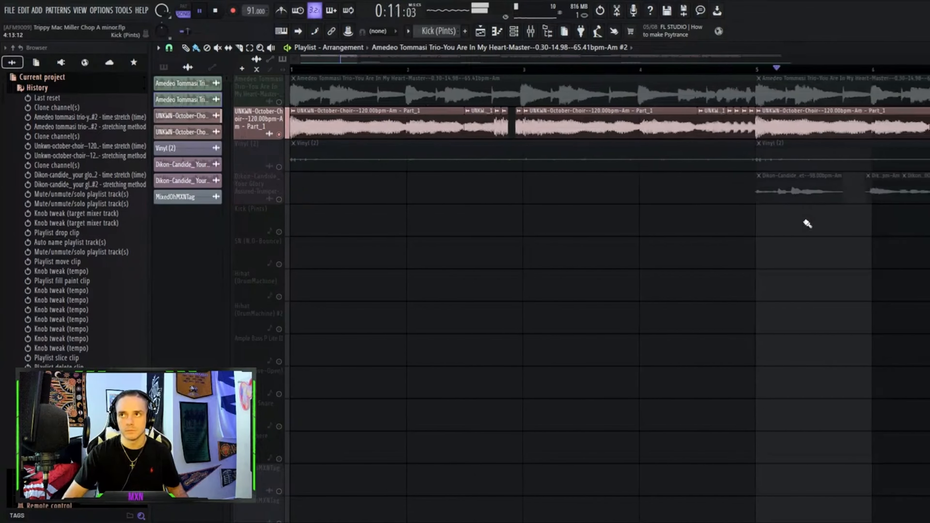
scroll(797, 224, "down", 2)
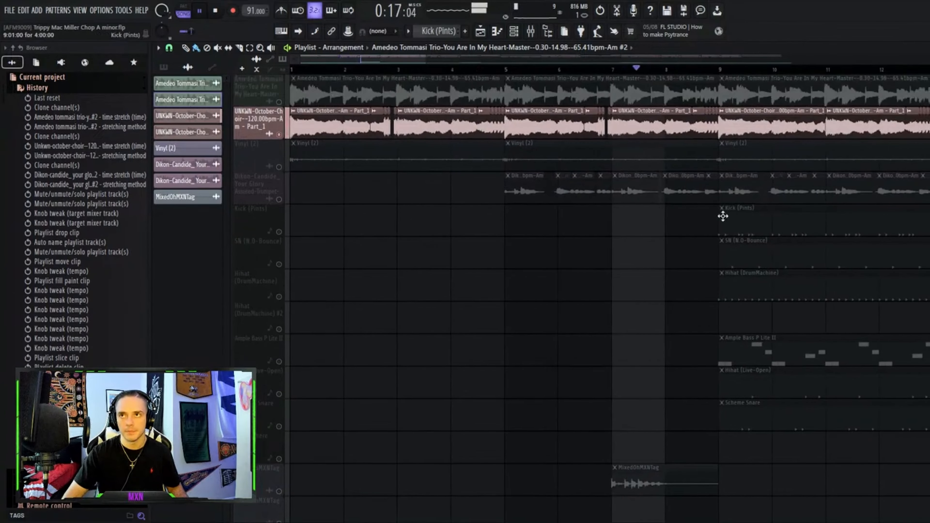
scroll(660, 235, "down", 2)
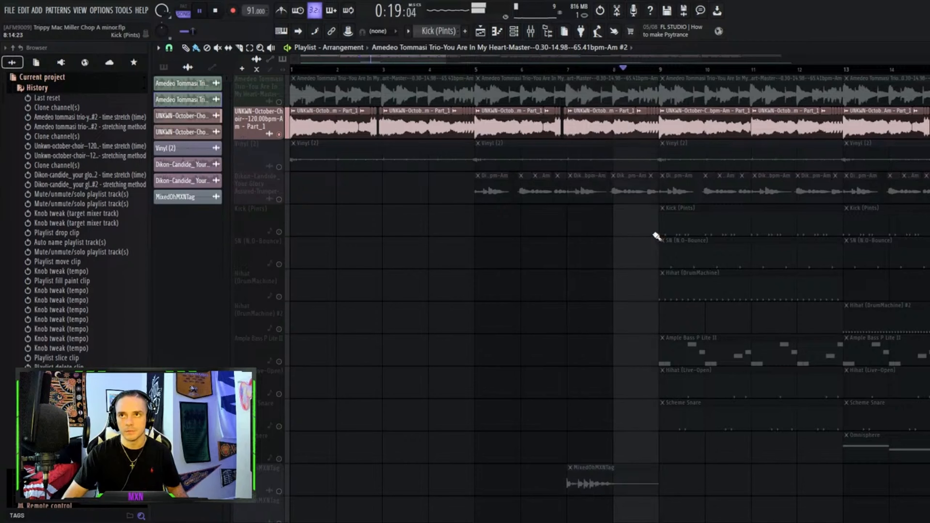
scroll(643, 230, "down", 1)
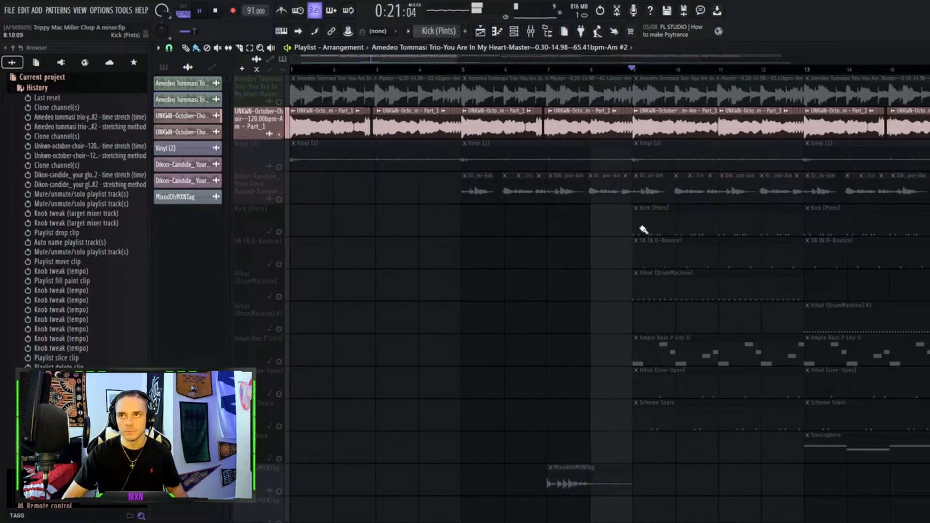
key("space")
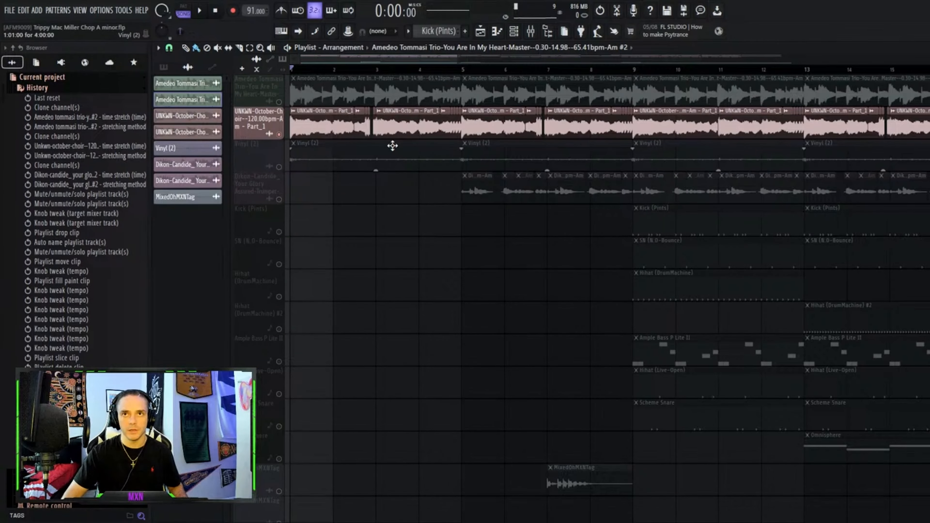
Examine the audio clip settings of both UNKWN-October-Choir samples, comparing their time stretching modes.
double_click(313, 120)
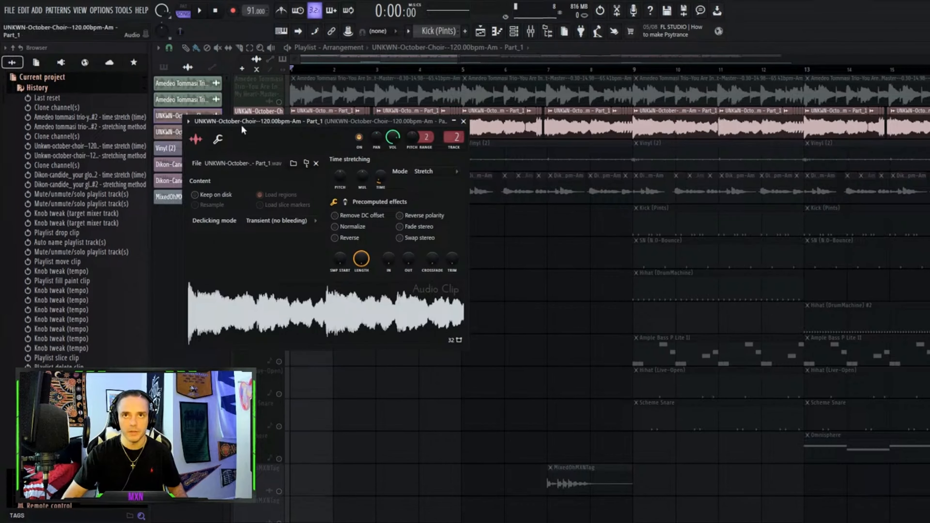
left_click(172, 132)
left_click(171, 134)
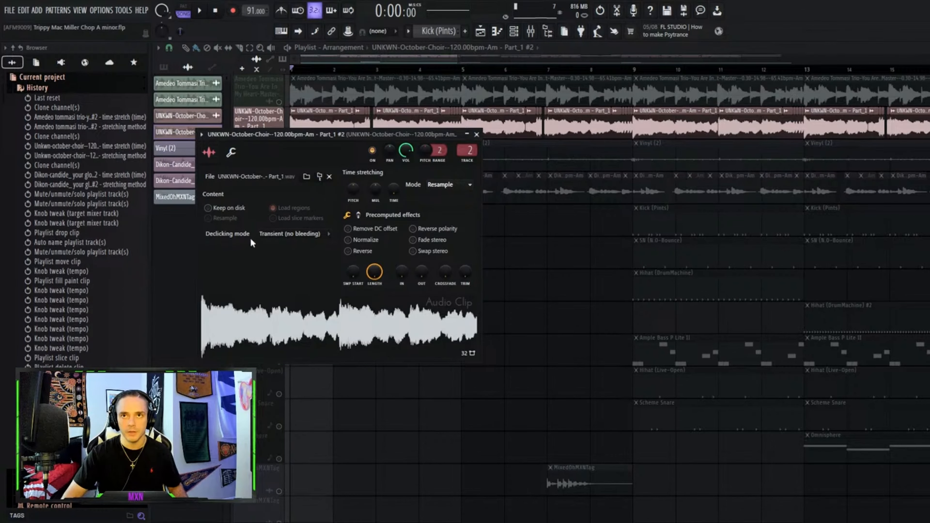
key("Escape")
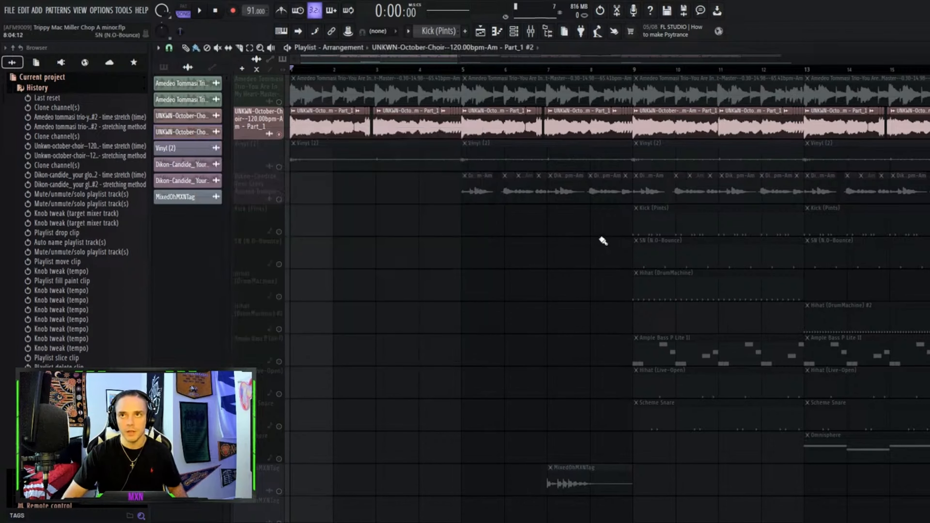
left_click(197, 133)
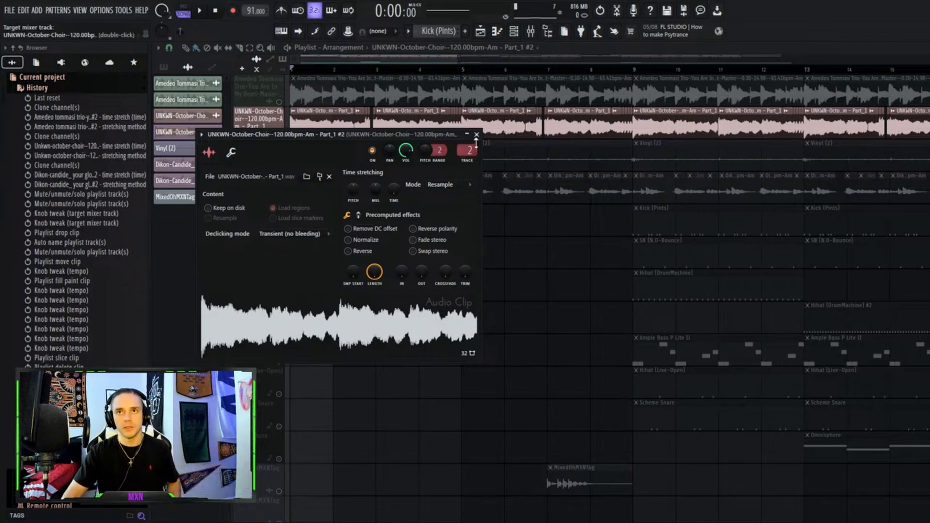
left_click(476, 134)
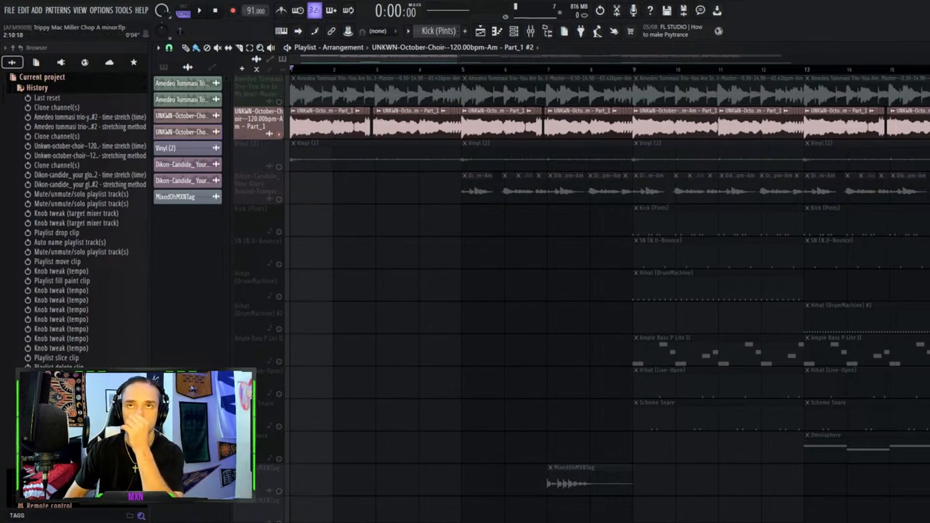
Move a short choir chop near the end of bar 2 down to the SN (N.O-Bounce) track and unmute that track.
left_click(335, 69)
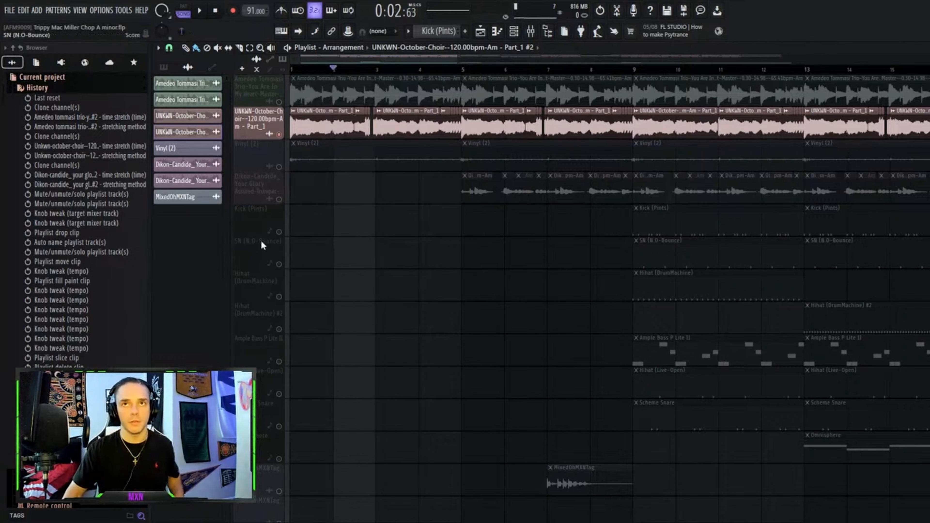
scroll(280, 231, "up", 2)
scroll(617, 193, "up", 5)
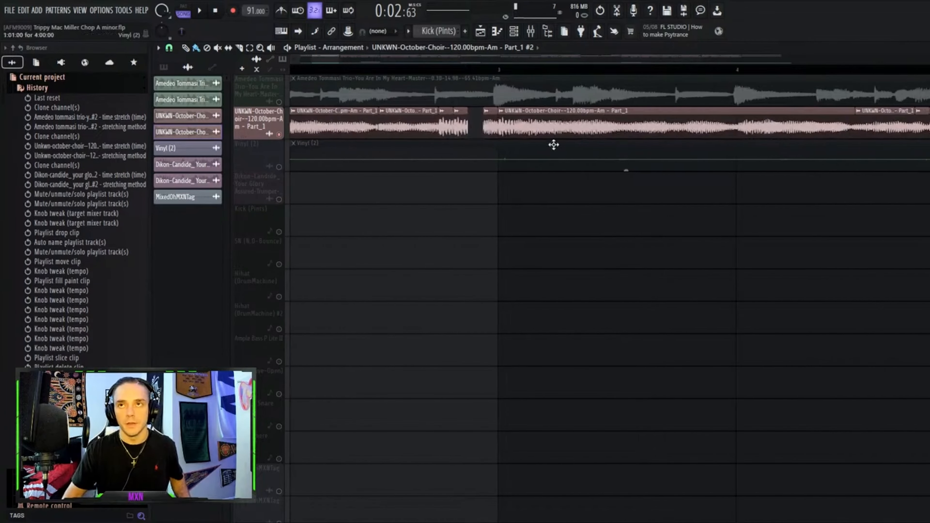
scroll(553, 143, "down", 2)
scroll(554, 144, "down", 2)
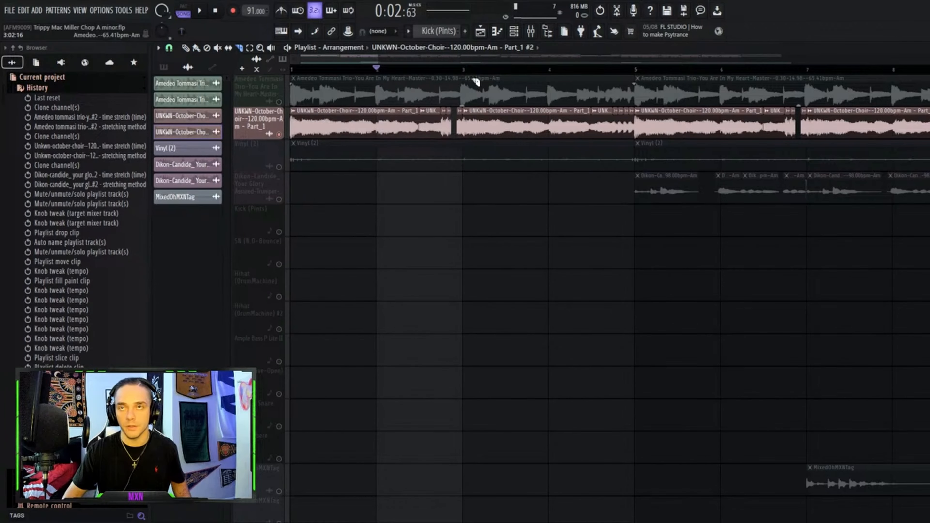
key("b")
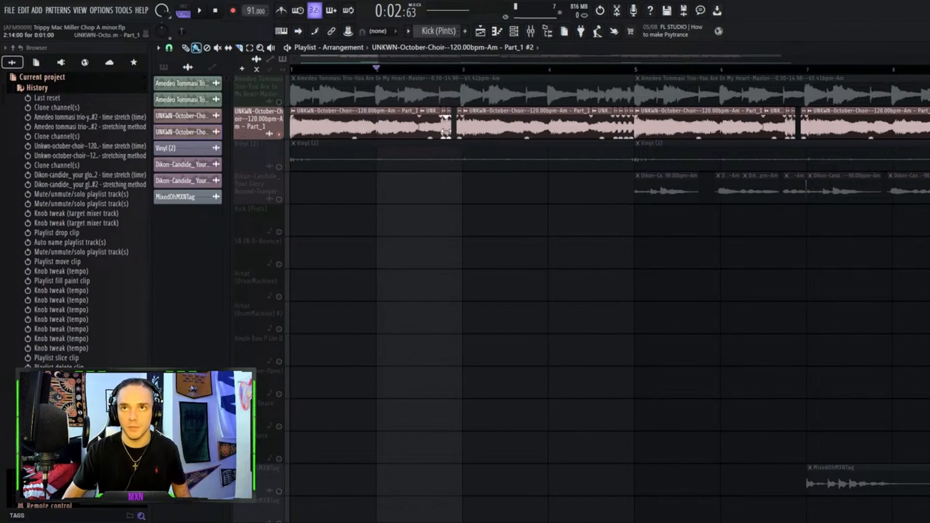
left_click_drag(442, 133, 440, 141)
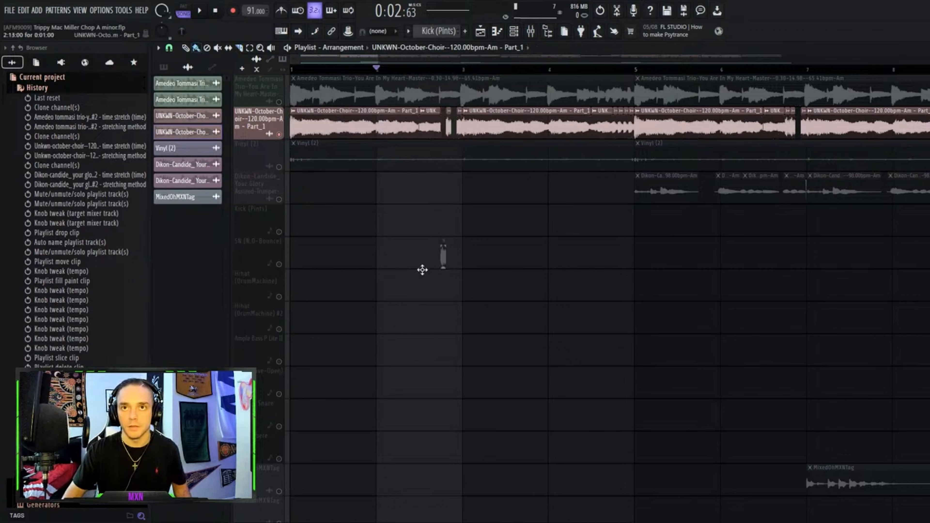
left_click(279, 264)
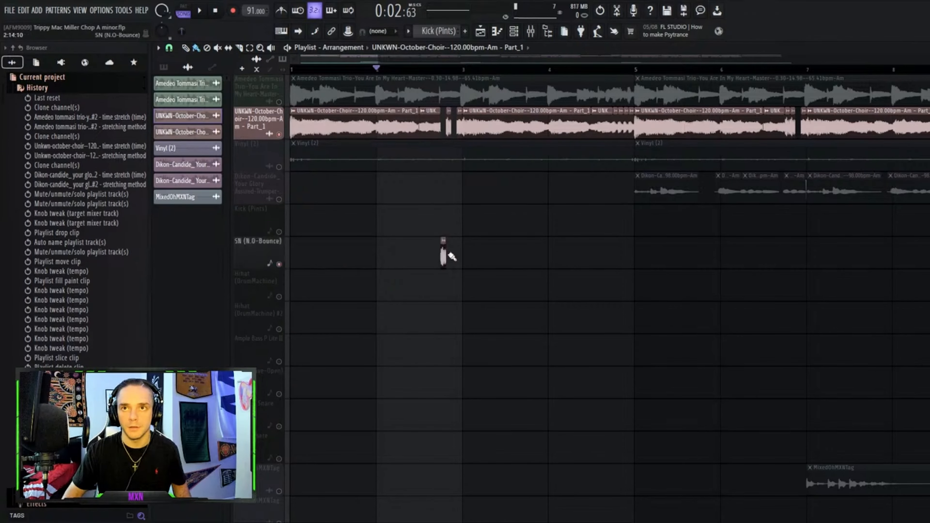
Extend the moved choir chop to about two bars and shift it to bar 1, muting the choir track for playback.
left_click_drag(446, 259, 618, 260)
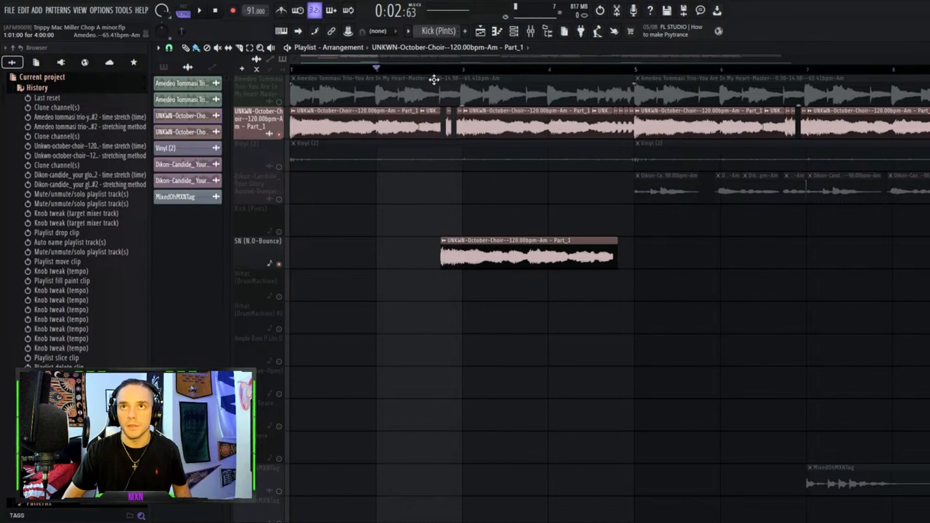
left_click(441, 70)
left_click_drag(488, 256, 338, 256)
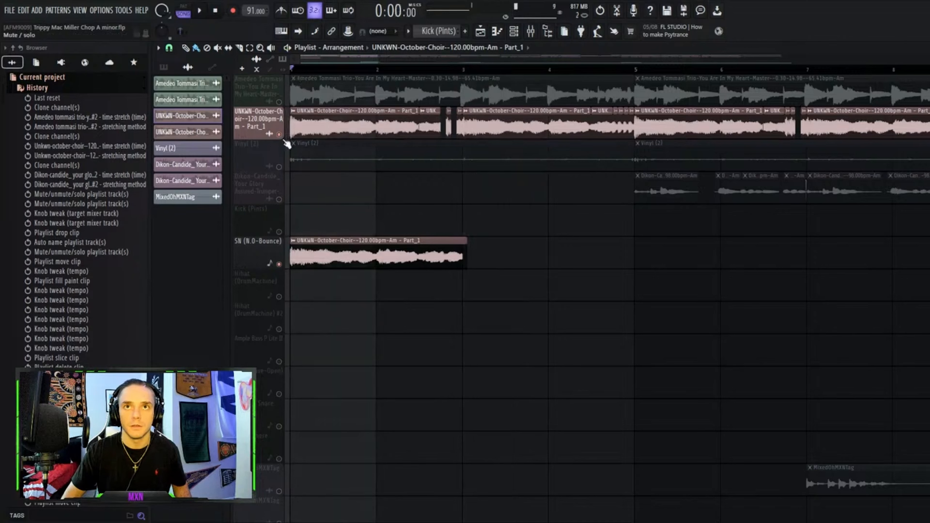
left_click(278, 134)
key("space")
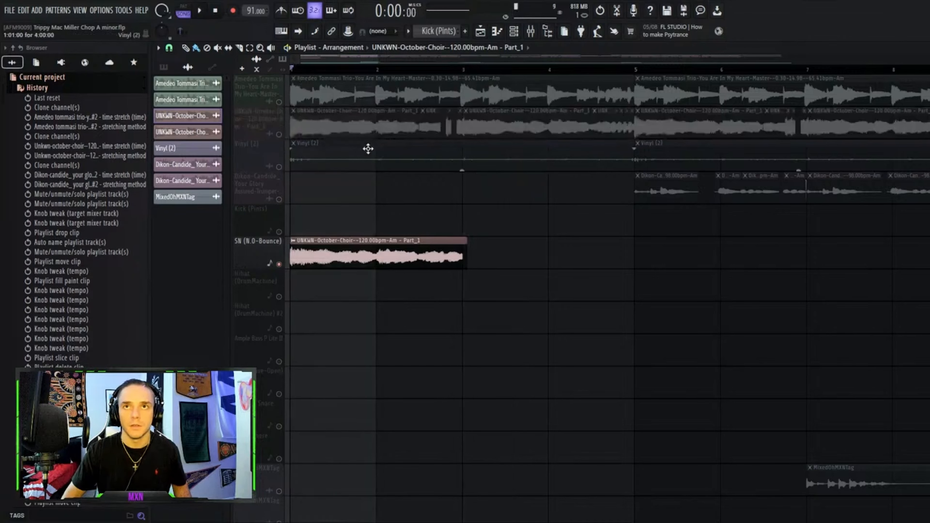
Undo the choir chop's extension and moves, along with the related track mute changes.
key("ctrl+z")
key("ctrl+z")
key("ctrl+z")
key("ctrl+z")
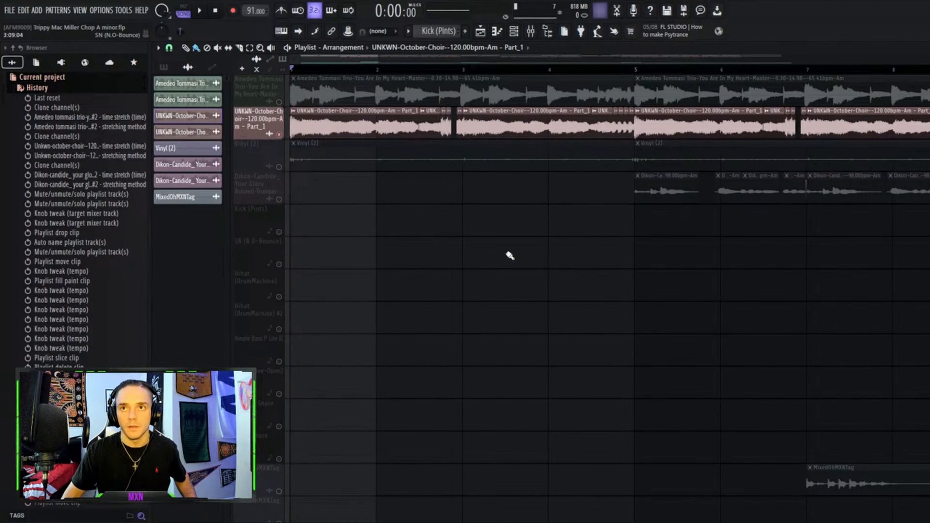
Play back the choir chops from bar 2 and again from bar 4.
key("ctrl+z")
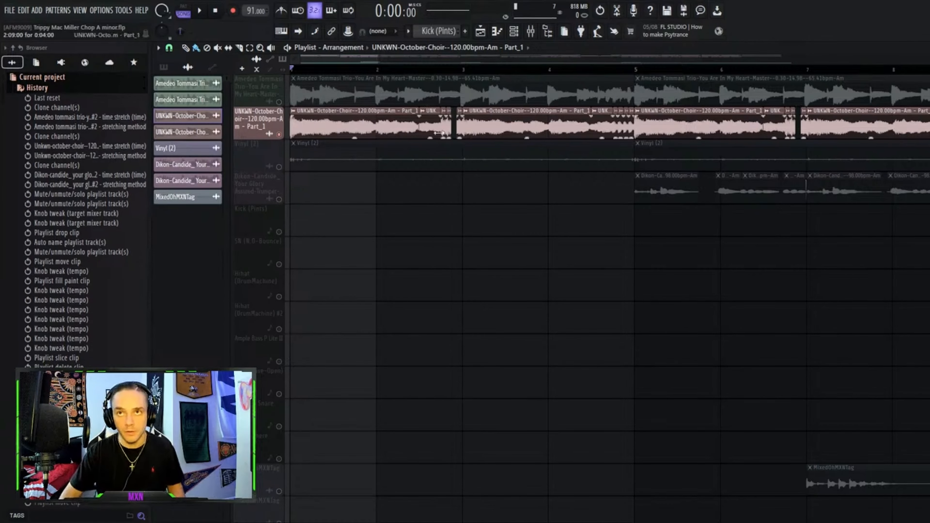
left_click(378, 70)
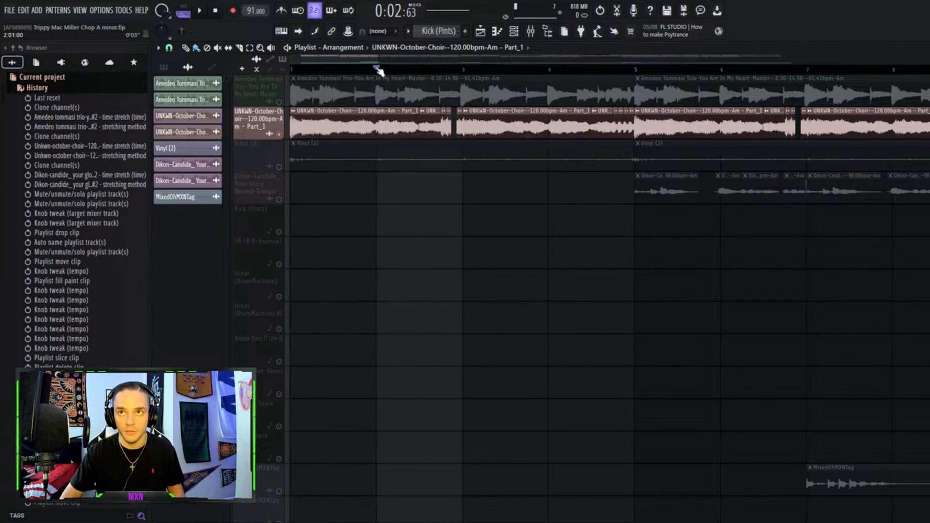
key("space")
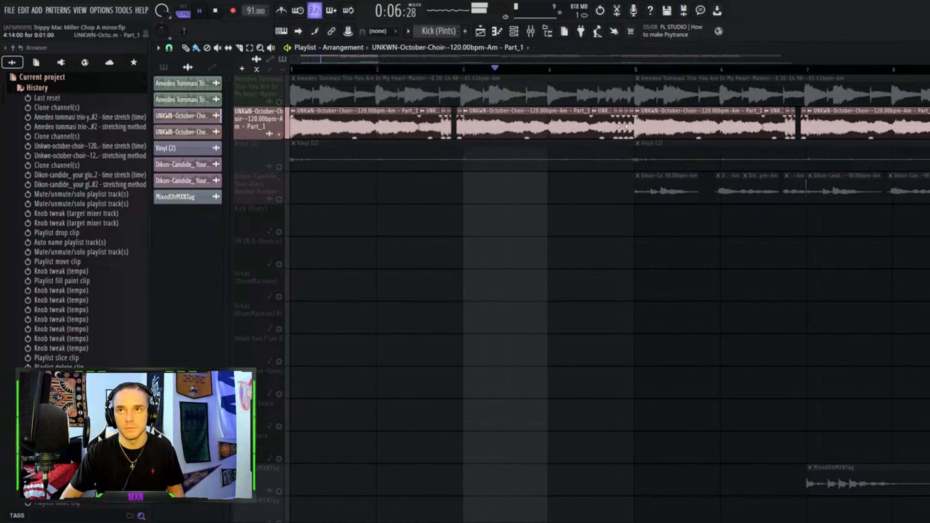
key("space")
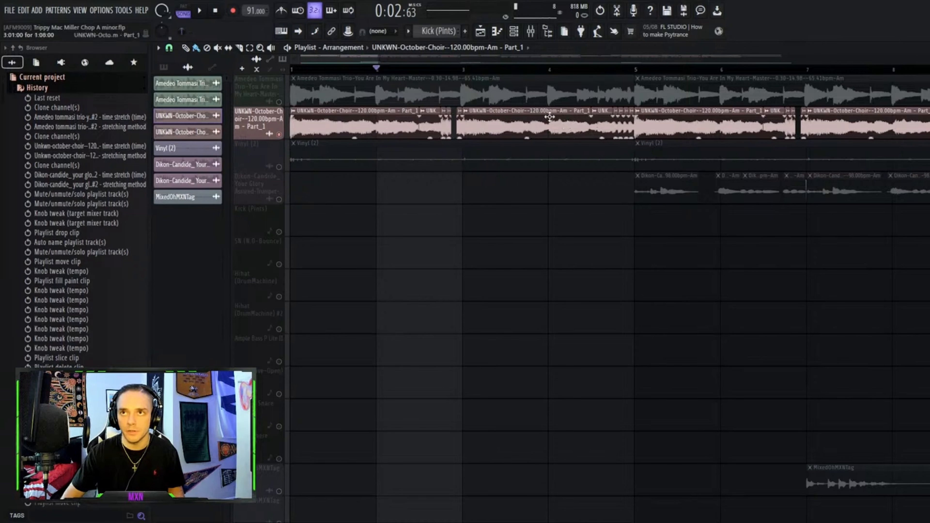
left_click(553, 72)
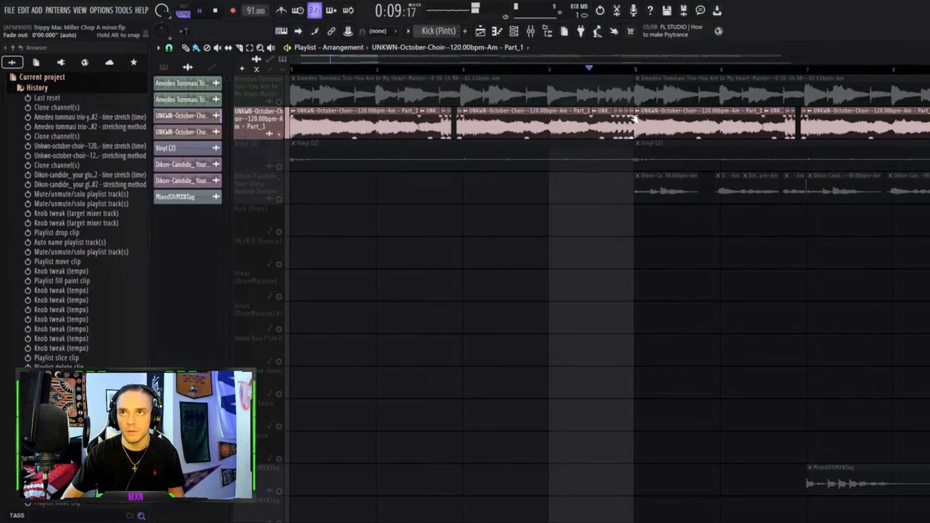
key("space")
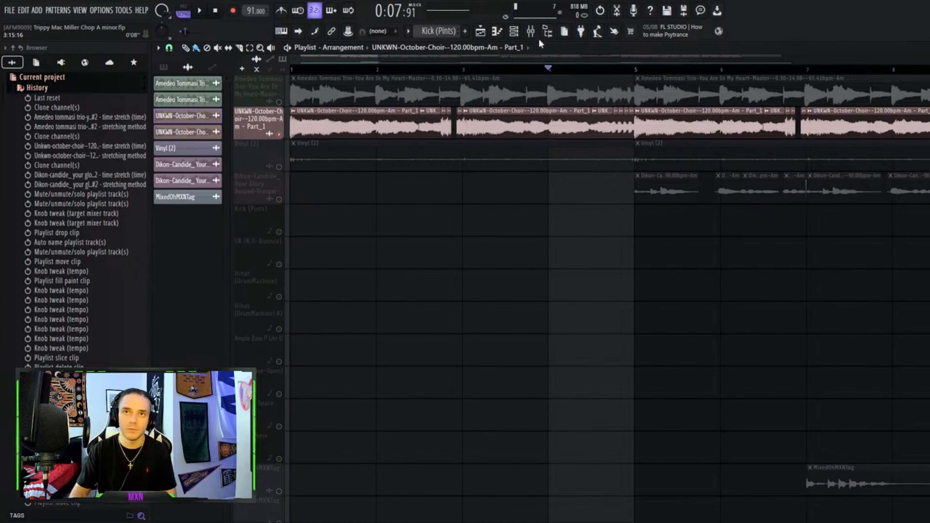
Unmute the Vinyl (2) track, mute the choir track, and play the vinyl from bar 1.
left_click(279, 166)
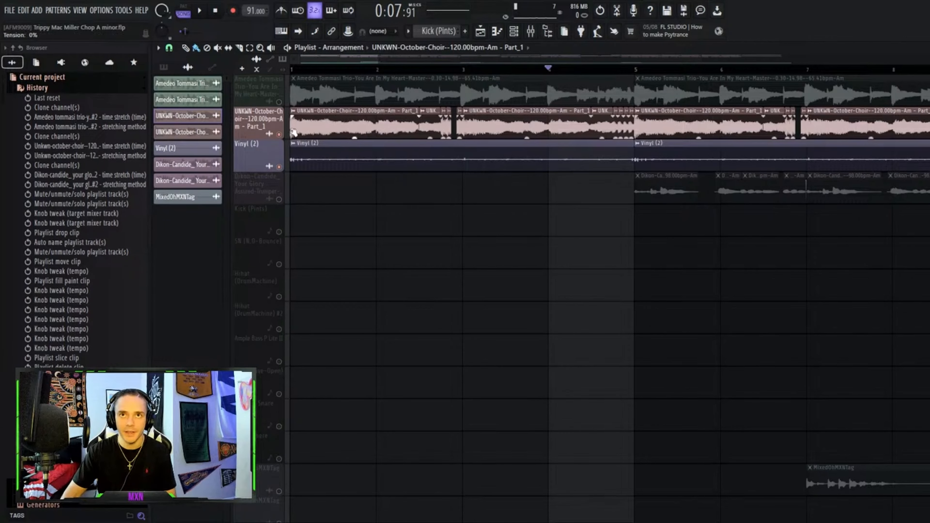
left_click(279, 134)
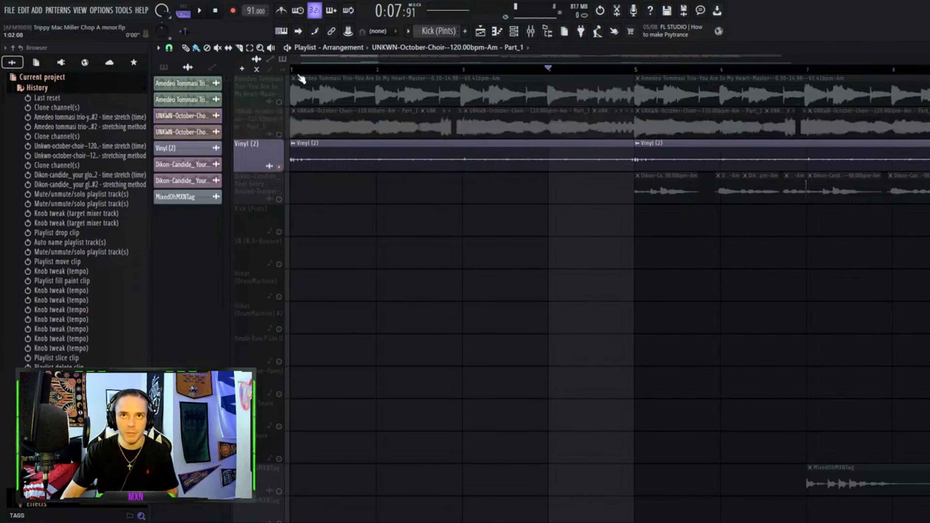
left_click(293, 70)
key("space")
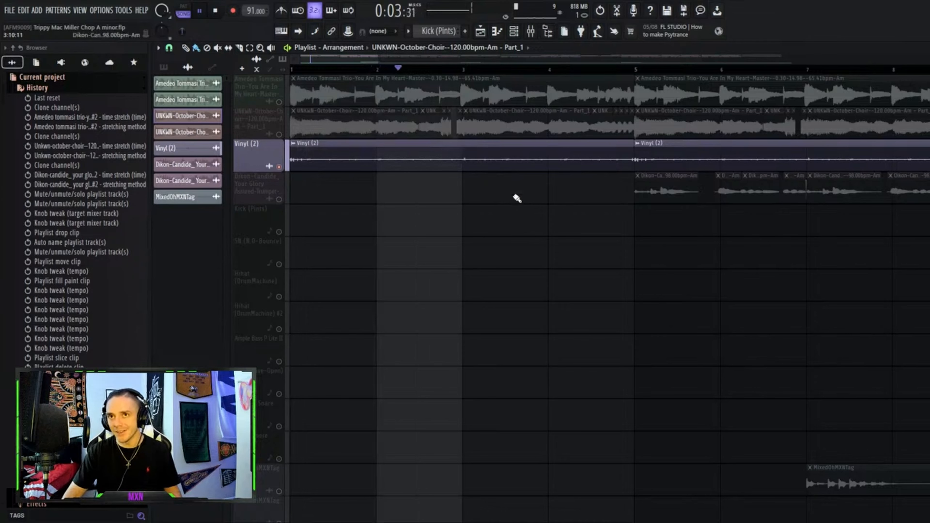
key("space")
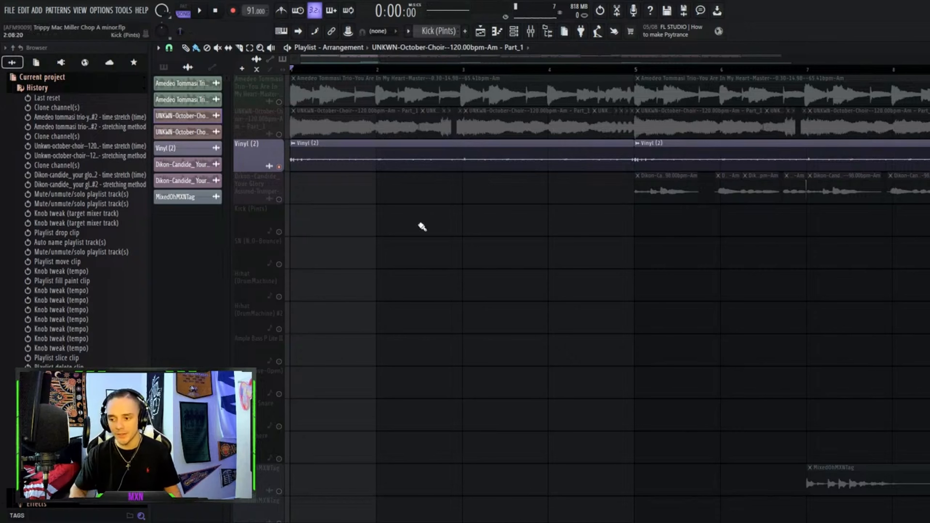
Unmute the Dikon-Candide trumpet track, mute Vinyl (2), and play the trumpet chops from bar 5.
left_click(279, 200)
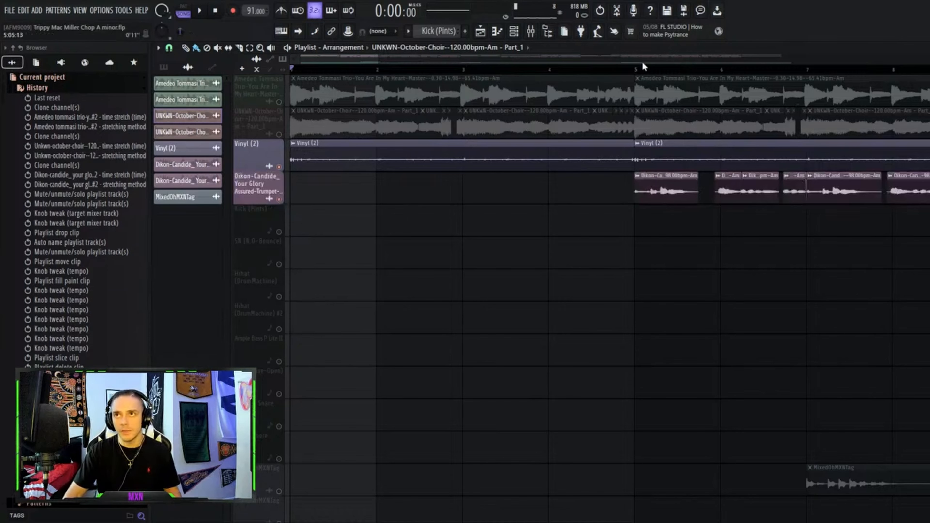
left_click(634, 69)
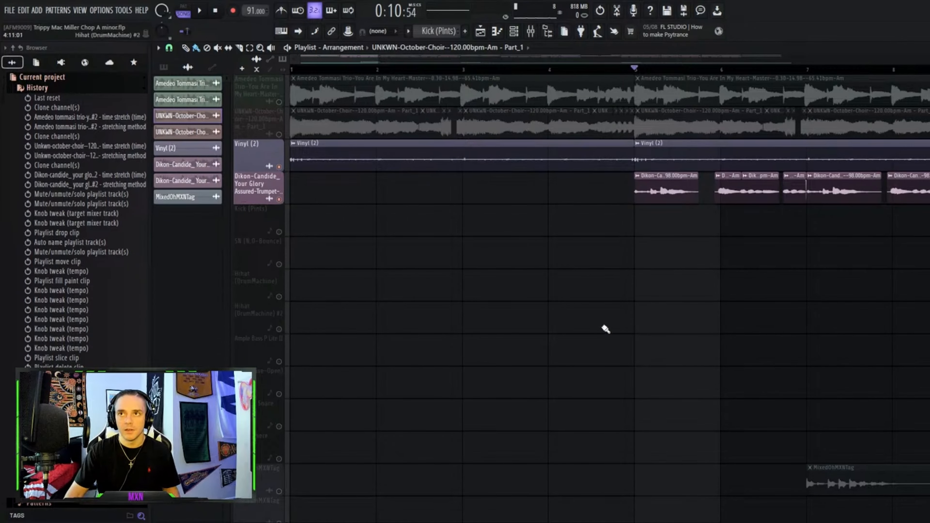
left_click(279, 166)
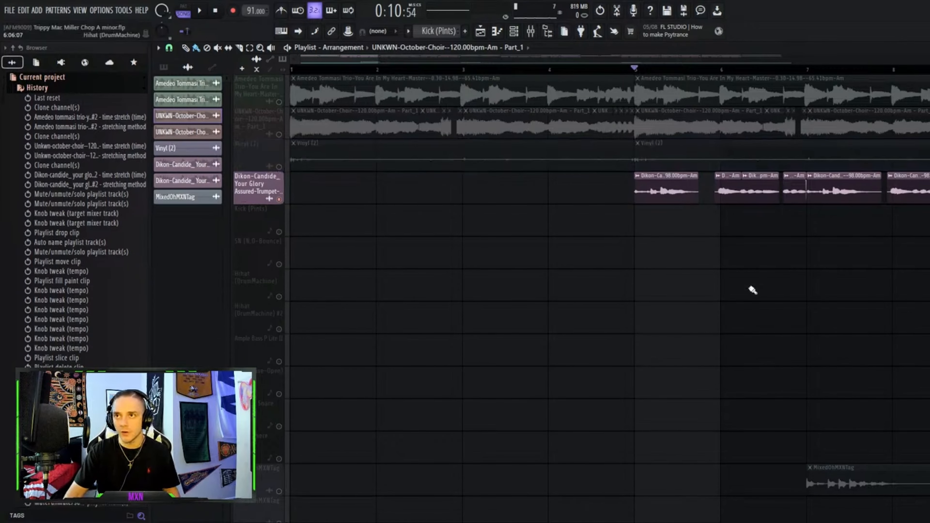
key("space")
scroll(712, 286, "down", 3)
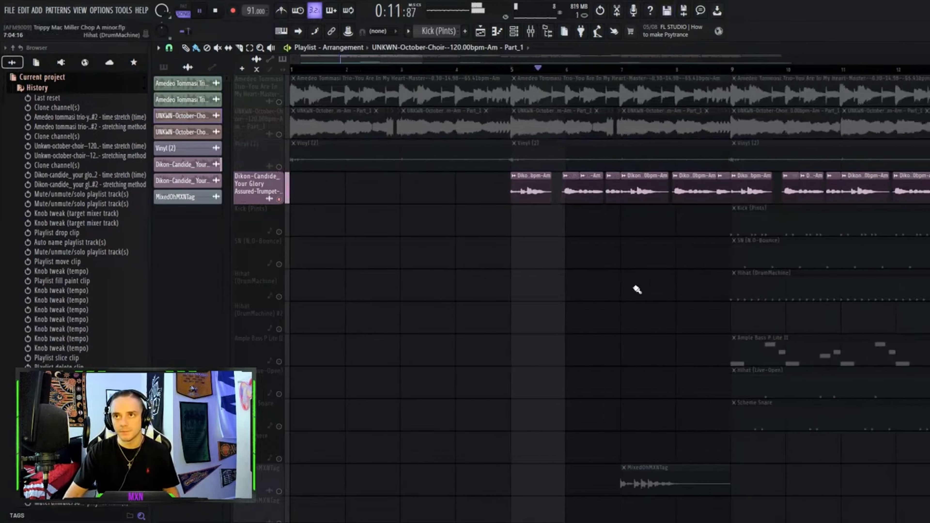
scroll(619, 286, "down", 1)
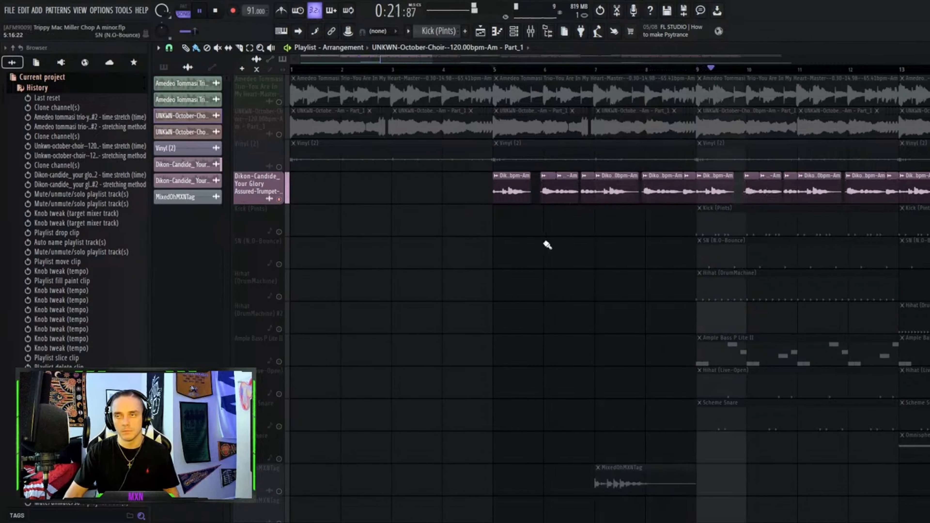
key("space")
Examine the audio clip settings of the second Dikon-Candide trumpet sample, including its time stretching mode, and audition it.
scroll(518, 278, "down", 4, "ctrl")
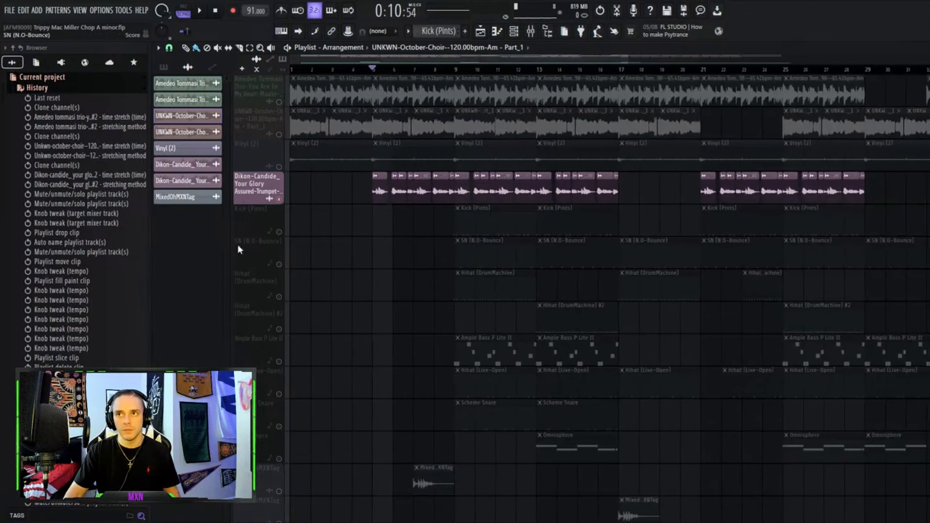
left_click(196, 186)
left_click(197, 185)
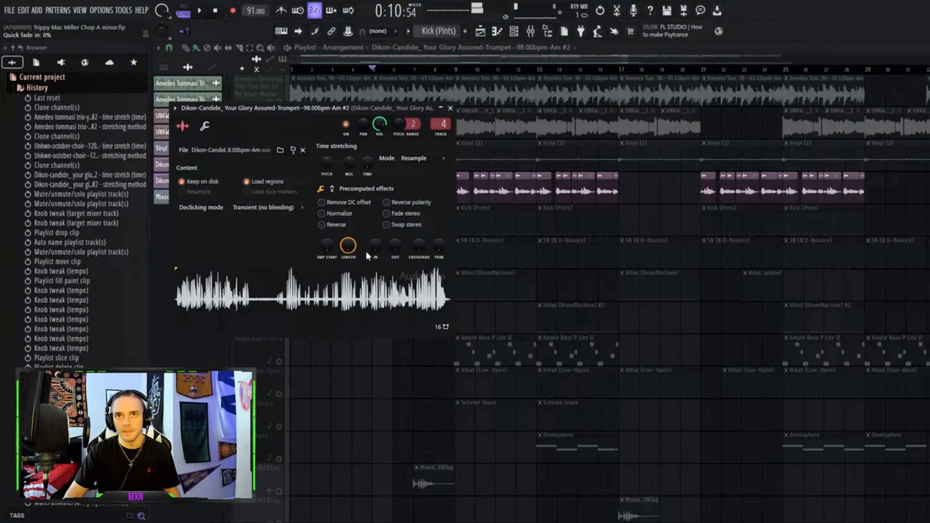
left_click(200, 11)
left_click(215, 11)
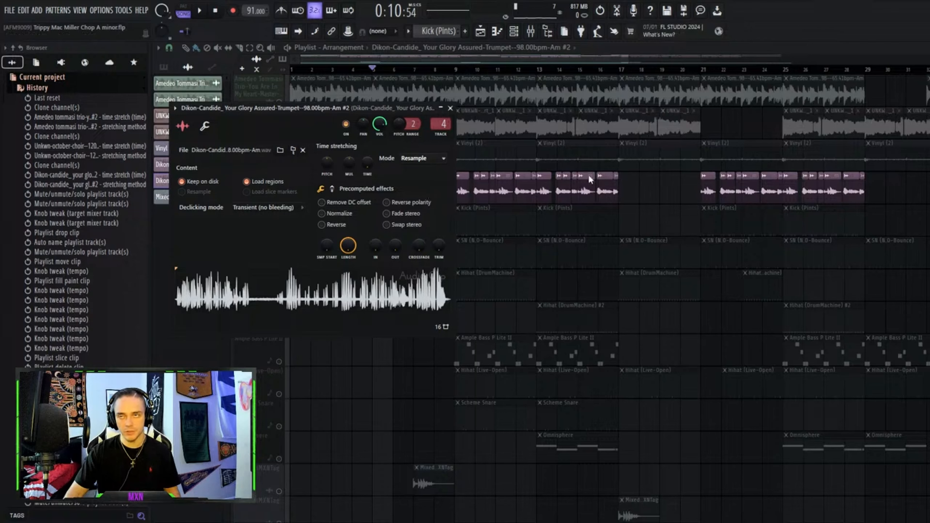
left_click(656, 198)
Move the playback position to bar 9, where the drums enter.
scroll(390, 251, "up", 4)
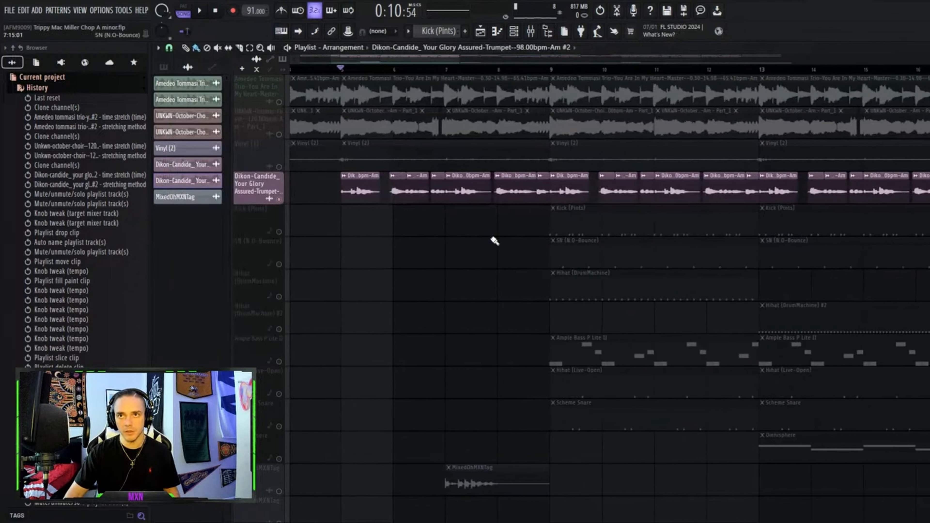
scroll(494, 240, "up", 2)
left_click(587, 72)
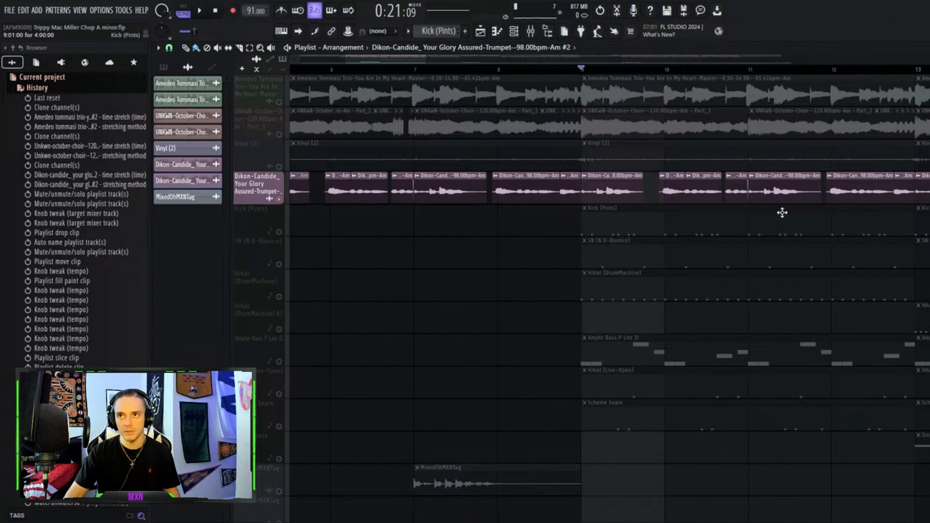
Place the full Dikon-Candide trumpet #2 sample on an empty track below MASTER - Volume, starting at bar 1.
scroll(483, 253, "down", 4)
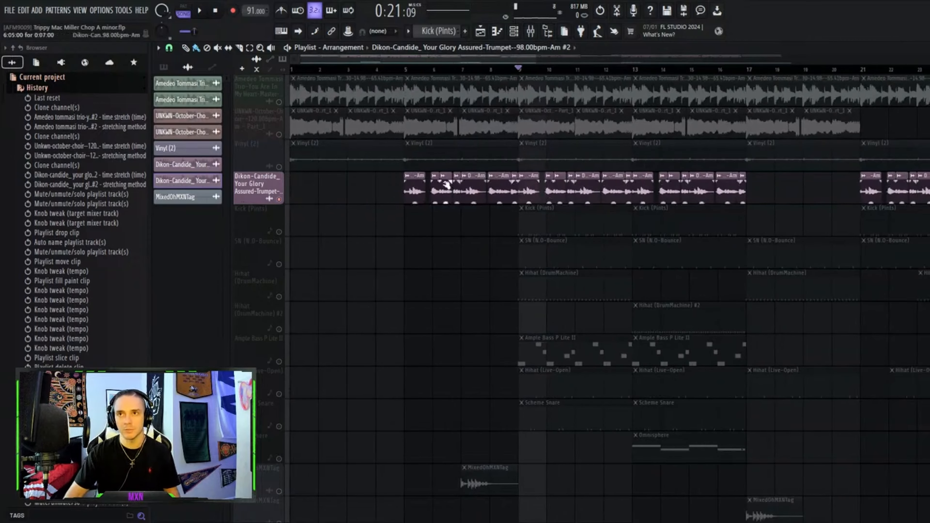
scroll(329, 188, "down", 3)
left_click_drag(186, 181, 359, 478)
scroll(375, 477, "down", 3)
scroll(378, 472, "down", 4)
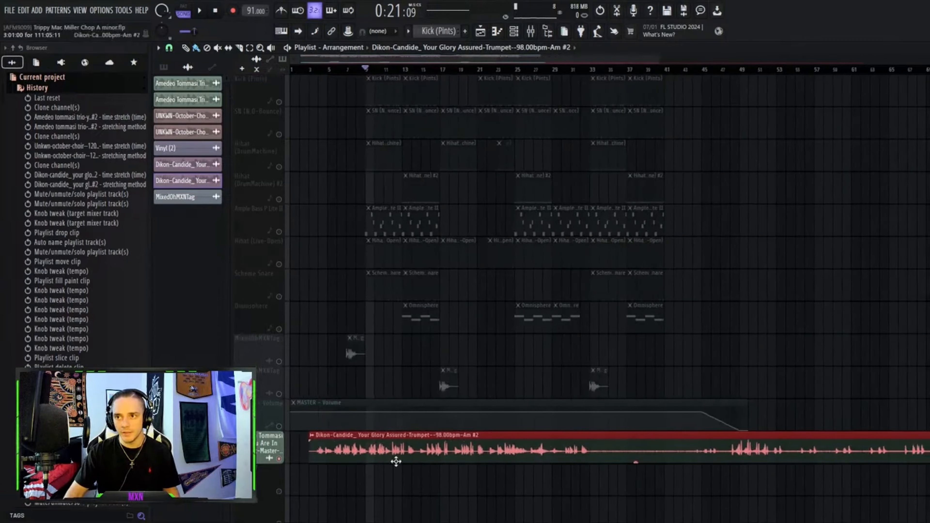
left_click_drag(656, 439, 571, 450)
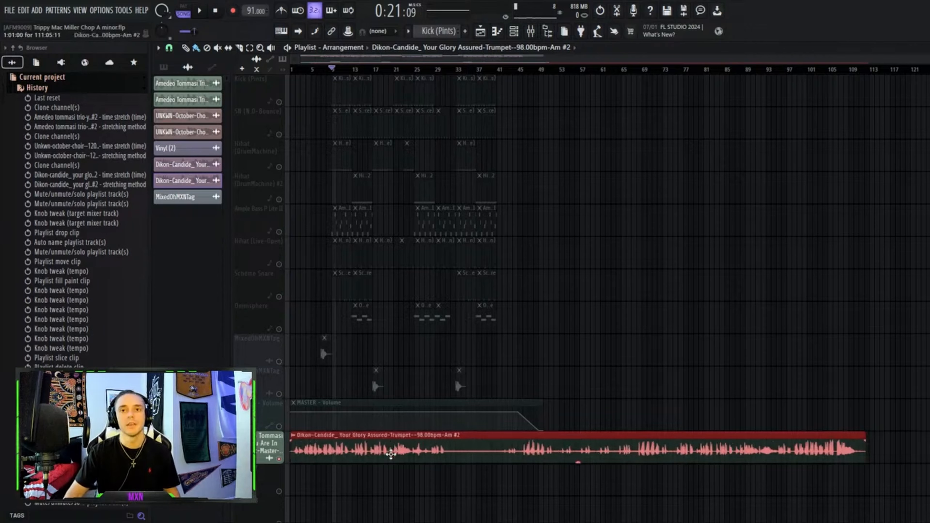
Delete the full-length trumpet clip from the track below MASTER - Volume.
scroll(239, 332, "up", 4)
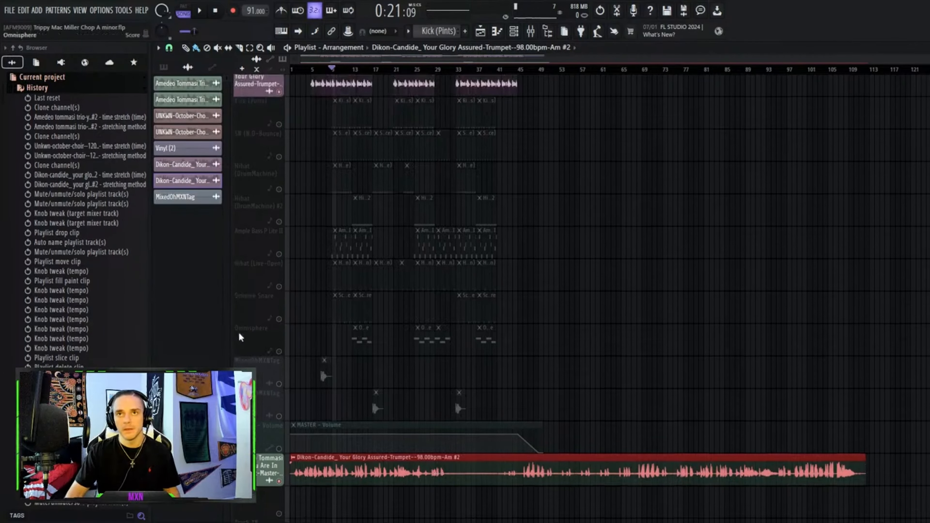
scroll(303, 266, "up", 6)
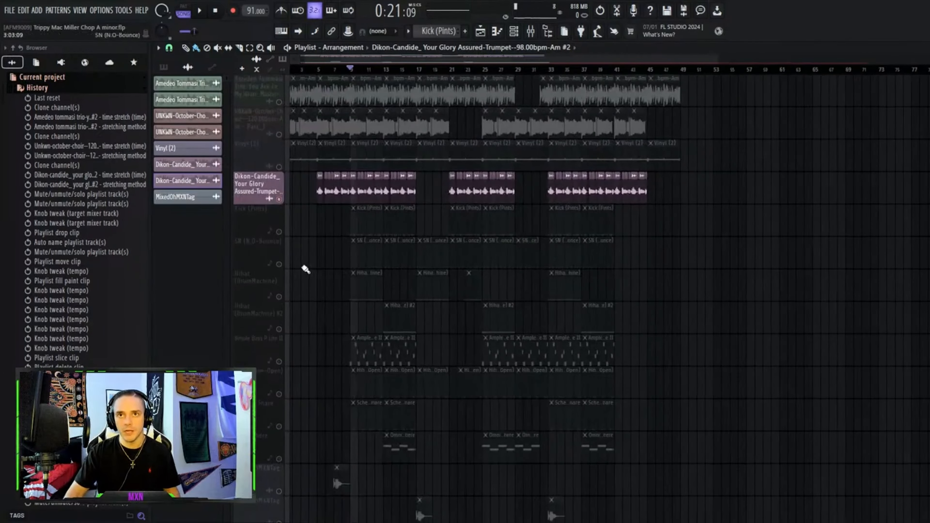
scroll(329, 263, "down", 7)
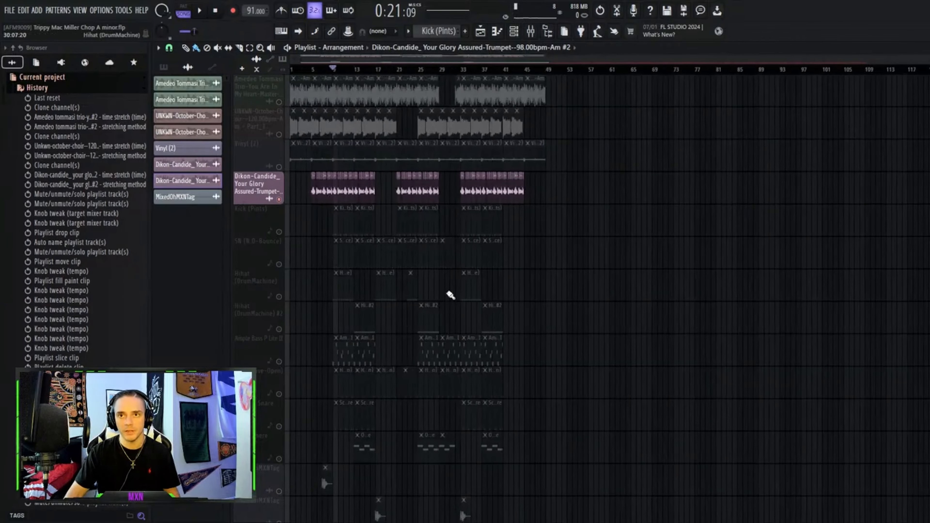
scroll(436, 366, "down", 7)
right_click(427, 362)
scroll(285, 293, "up", 7)
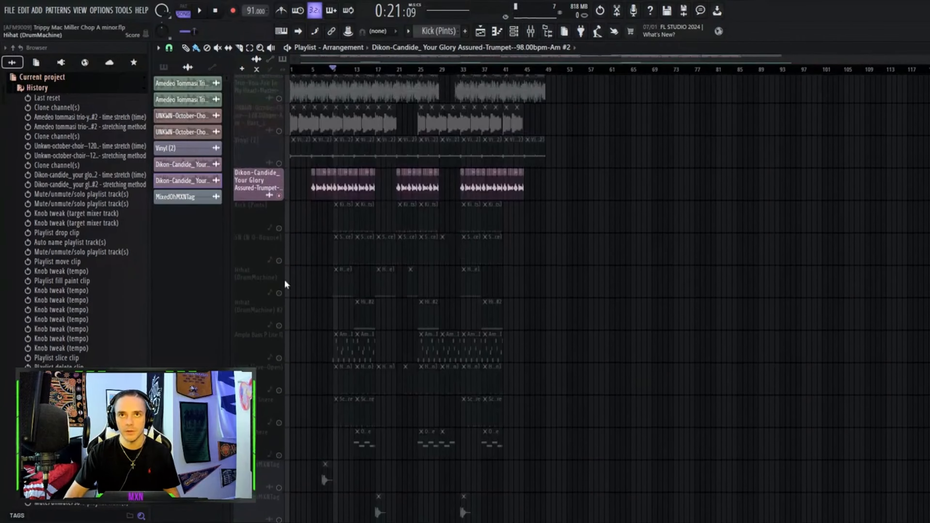
scroll(292, 257, "down", 5)
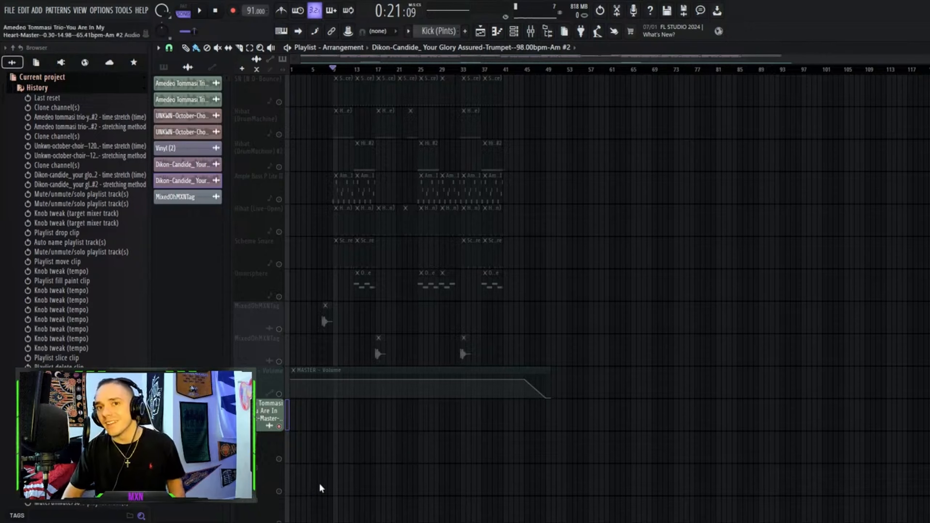
scroll(394, 285, "up", 5)
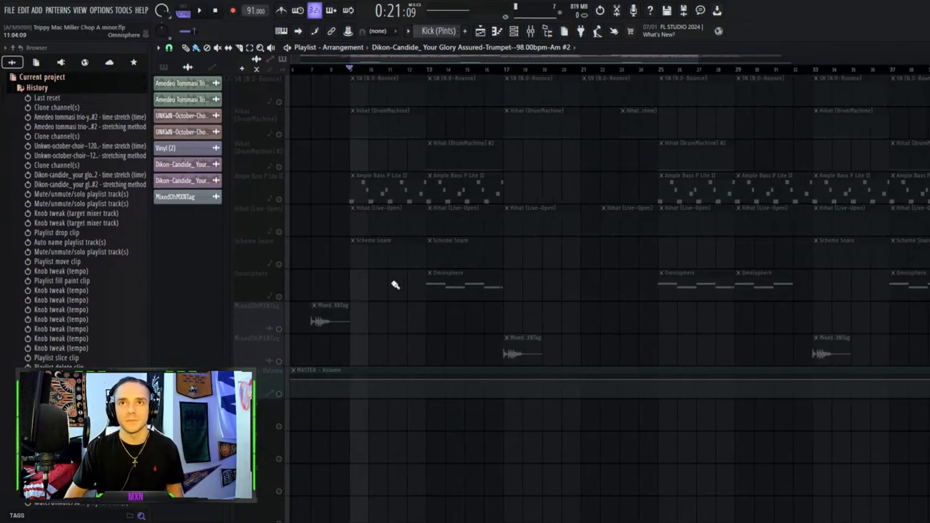
scroll(395, 285, "down", 2)
scroll(392, 280, "up", 7)
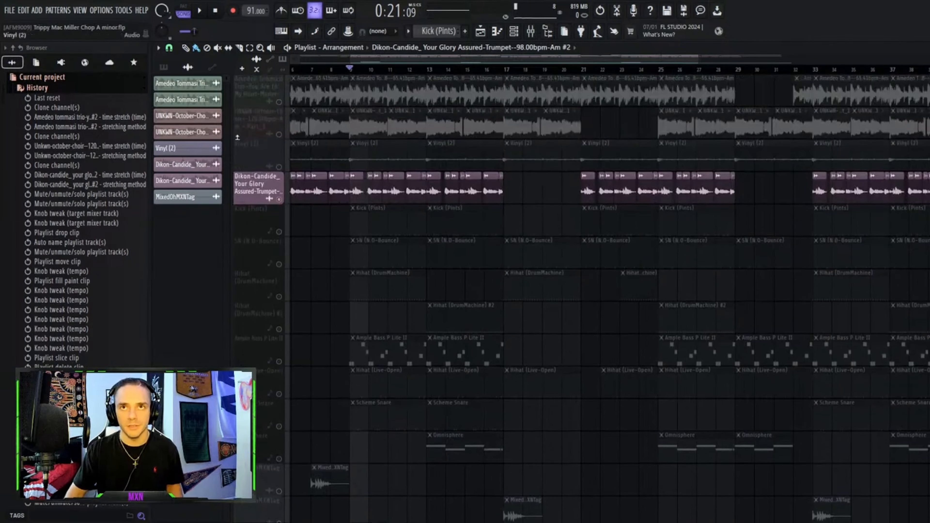
scroll(365, 58, "left", 4)
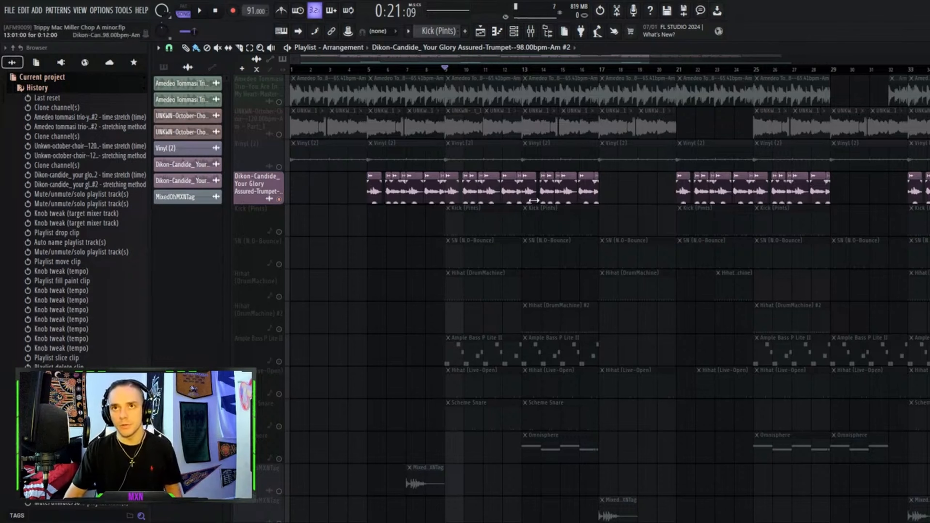
Open the mixer and compare the effects on the Amedeo Tommasi, UNKWN choir and Dikon-Candide trumpet inserts.
left_click(529, 31)
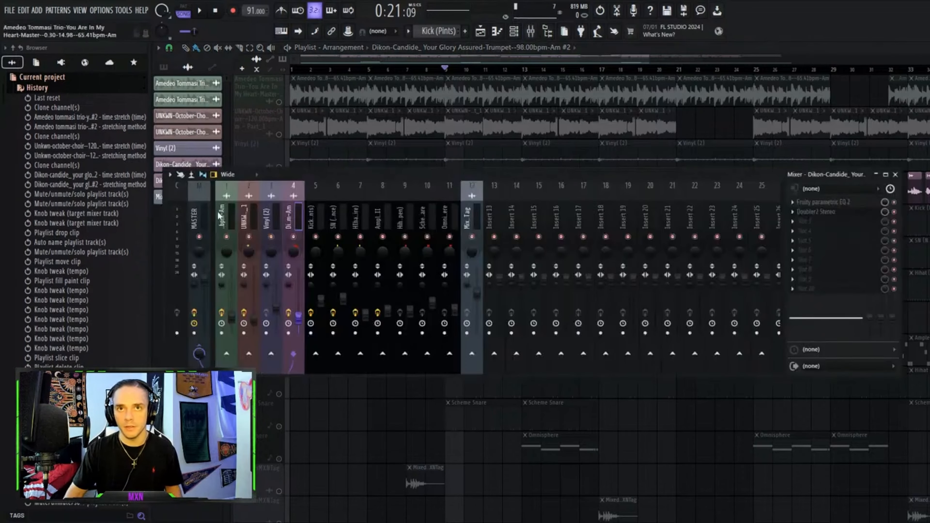
left_click(227, 220)
left_click(246, 219)
left_click(231, 220)
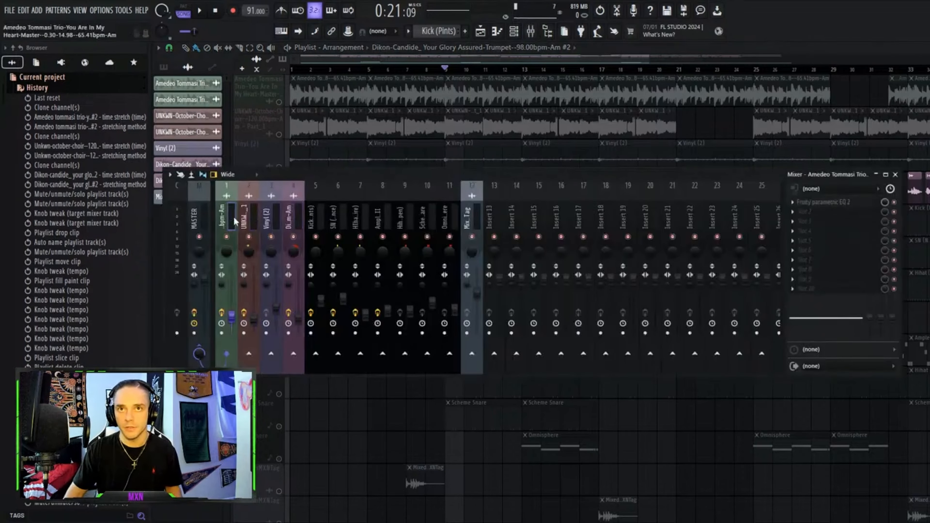
left_click(299, 223)
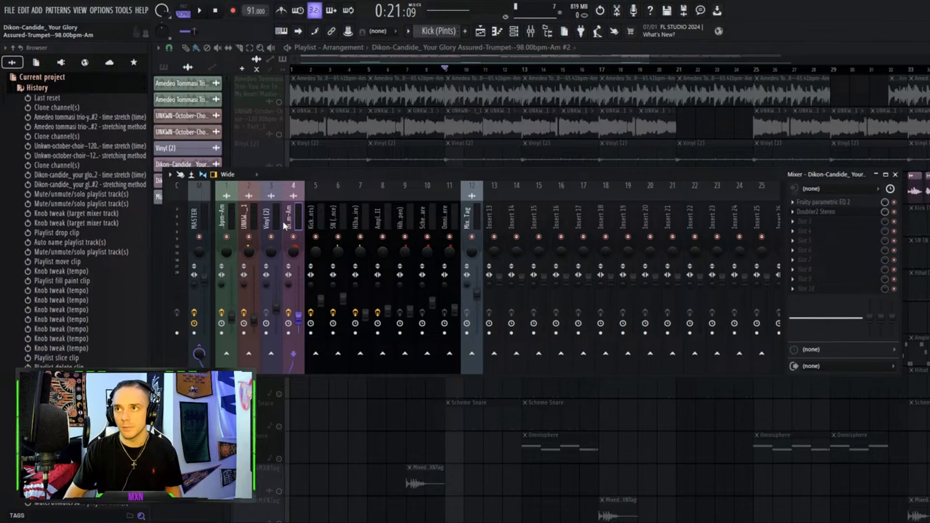
left_click(219, 221)
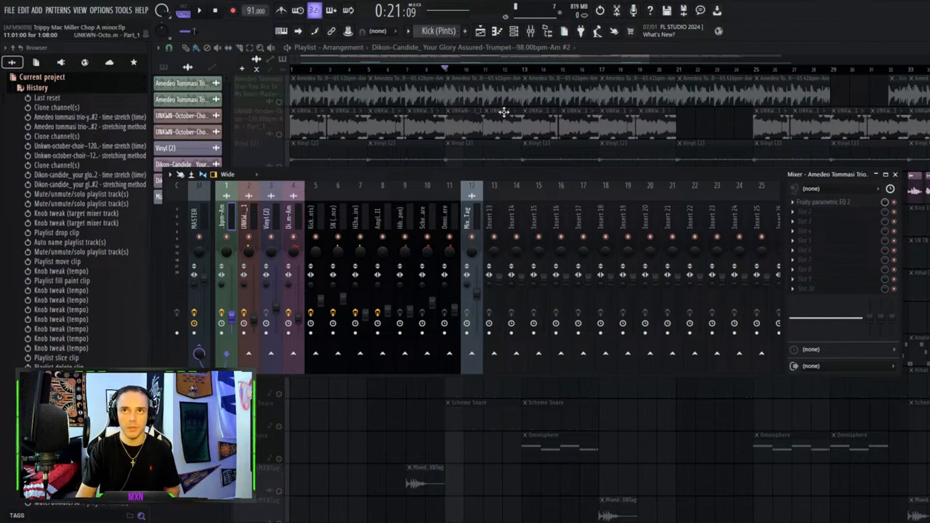
Unmute the UNKWN choir, Vinyl (2) and Amedeo Tommasi tracks alongside the trumpet and play the four samples together from bar 9.
key("F9")
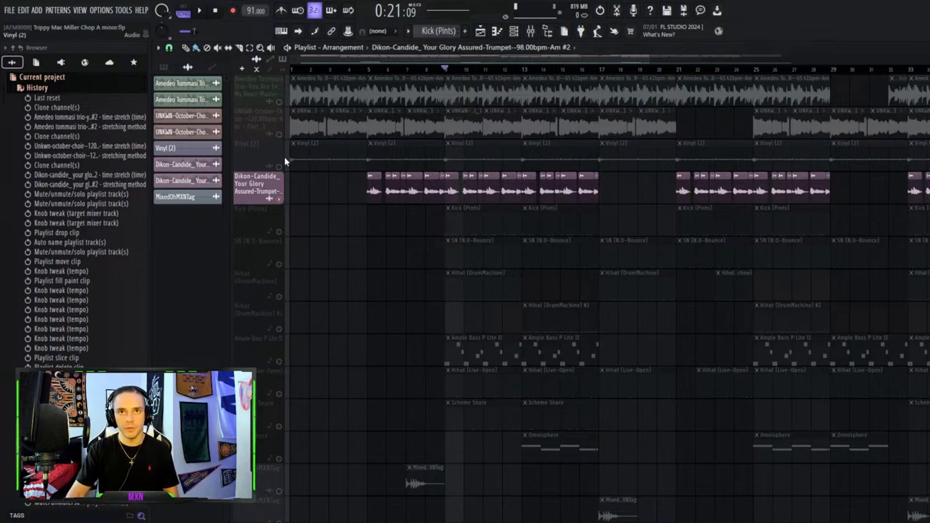
left_click(278, 134)
left_click(278, 166)
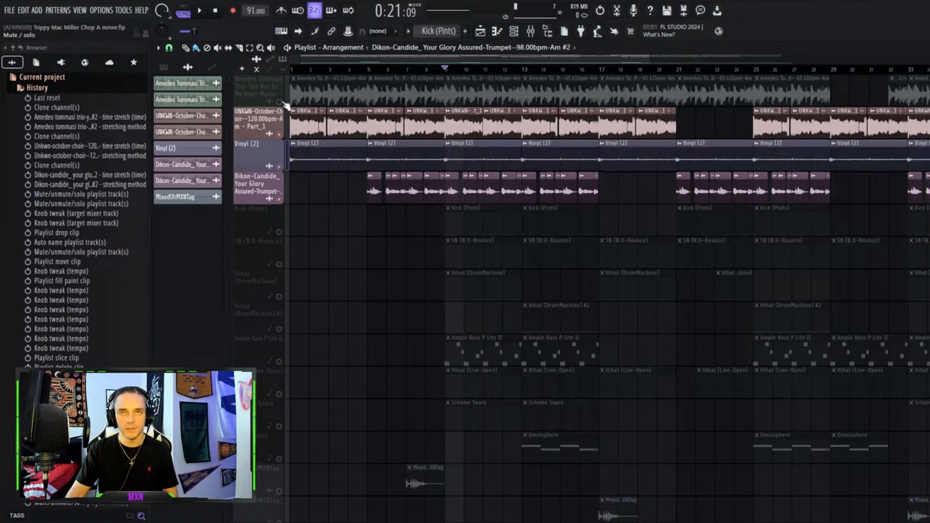
left_click(279, 101)
key("space")
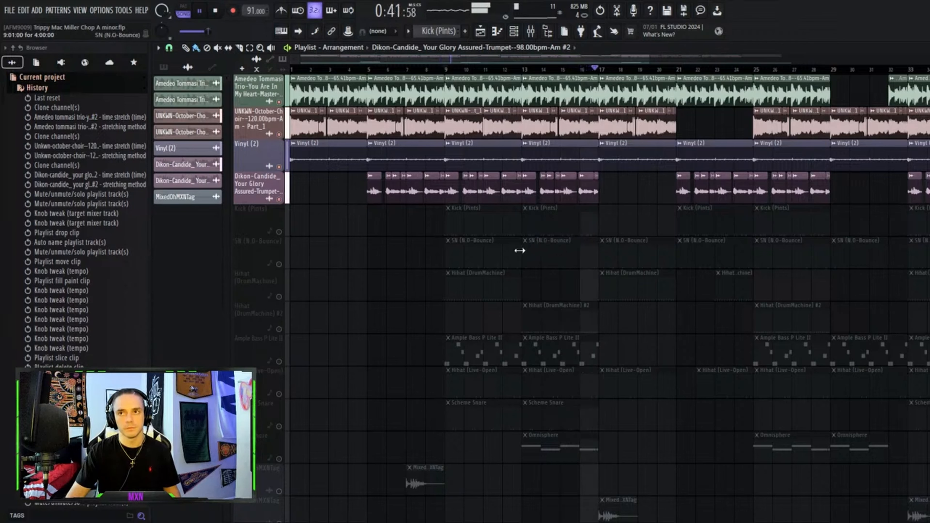
key("space")
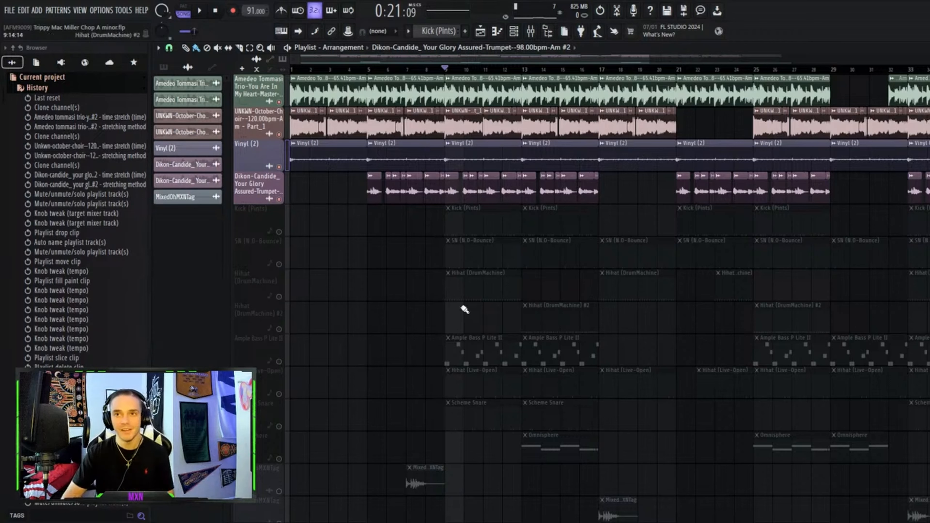
Solo the Kick (Pints) track and bring back the snare, hi-hat, Ample Bass P Lite II, Scheme Snare and Omnisphere tracks.
left_click(278, 231, "ctrl")
left_click_drag(281, 263, 285, 337)
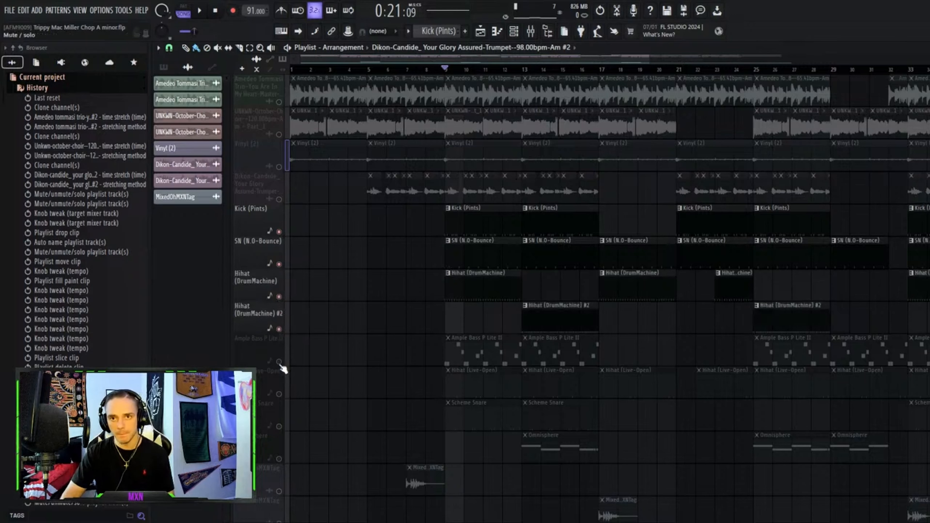
left_click_drag(284, 369, 283, 410)
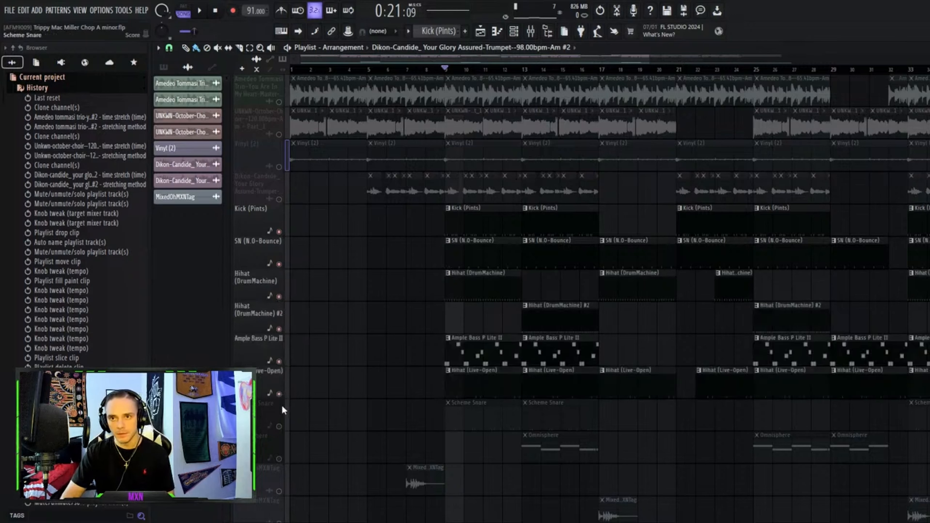
left_click(279, 425)
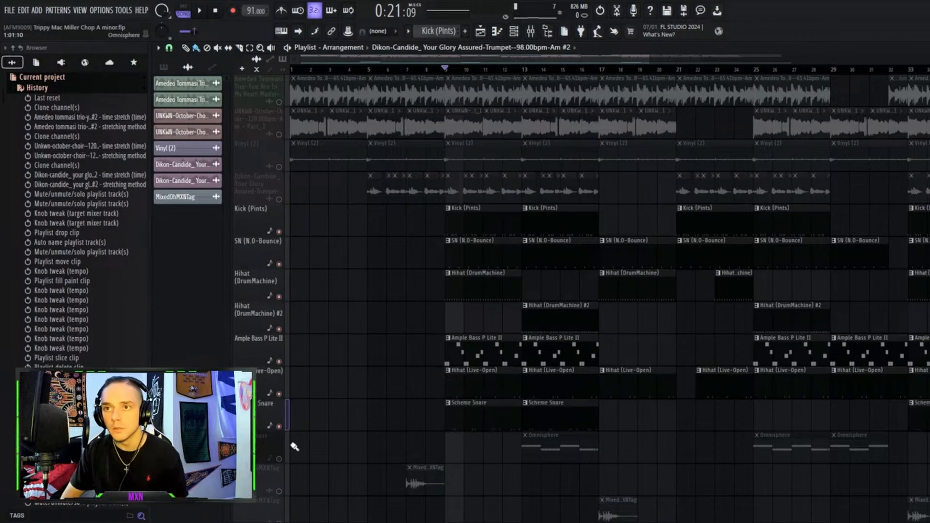
left_click(279, 458)
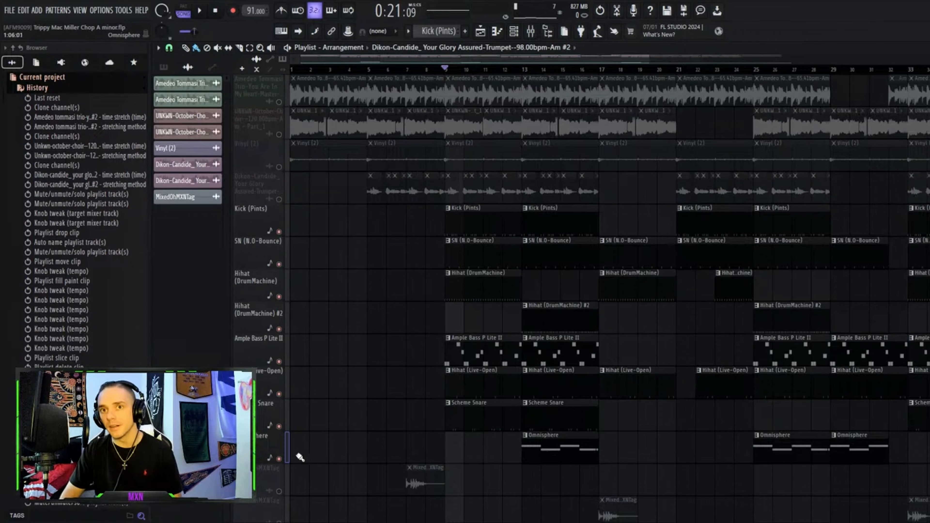
Solo the Omnisphere track and play its four-bar pattern in the piano roll.
right_click(279, 458)
double_click(556, 449)
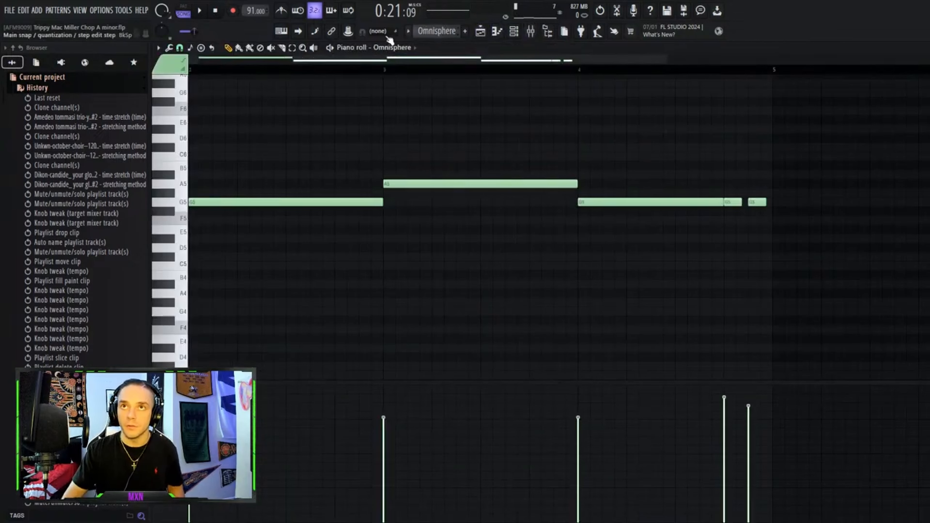
left_click(330, 48)
scroll(501, 112, "down", 3)
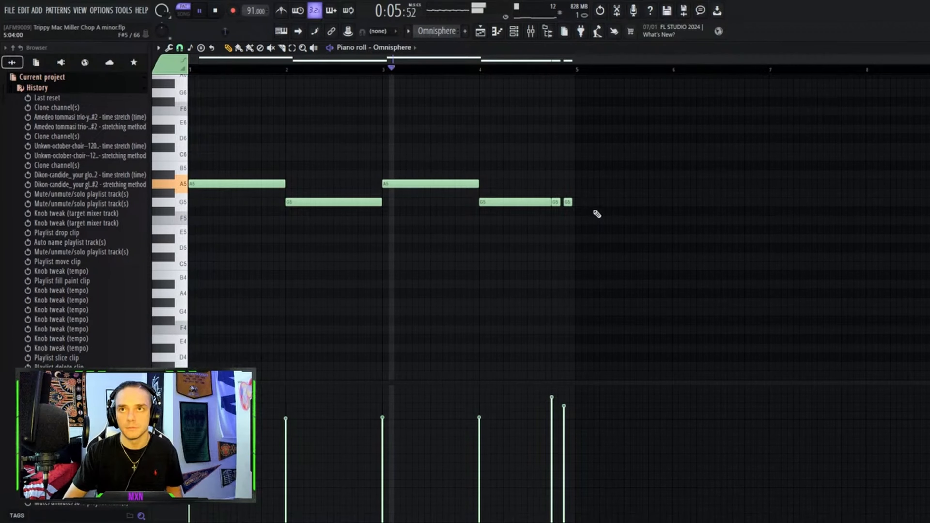
left_click(480, 37)
key("space")
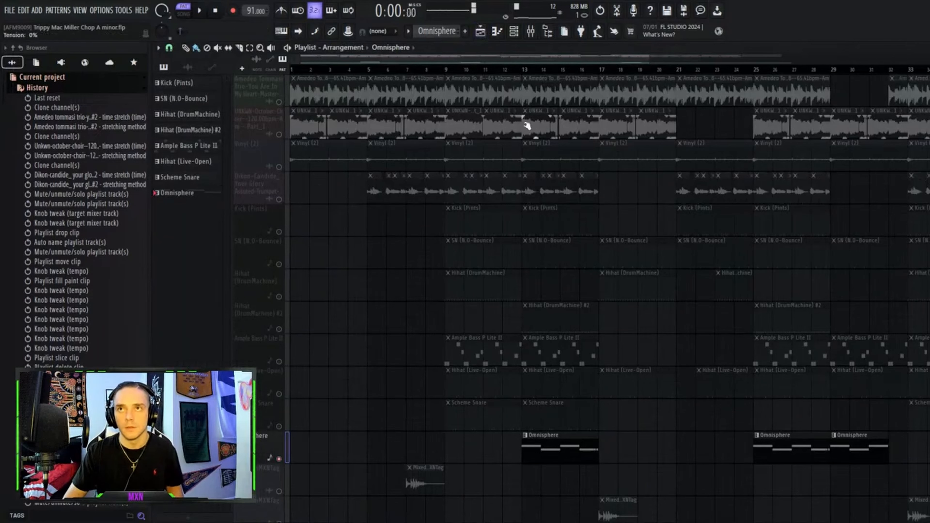
Move the playback position to bar 13, where the first Omnisphere clip starts.
left_click(522, 69)
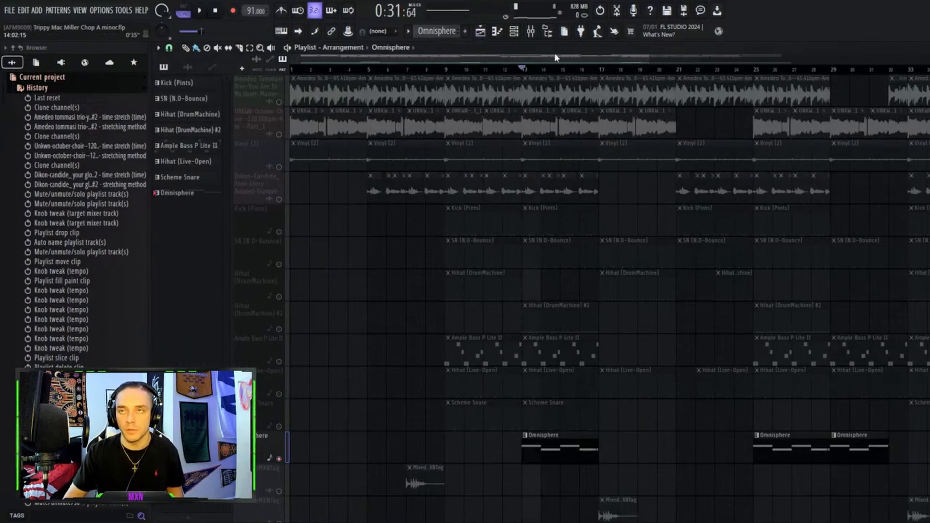
Examine the Omnisphere channel's KEY - Soulful Organ patch, including its layer A oscillator, common and layer A effects, and arpeggiator.
left_click(514, 31)
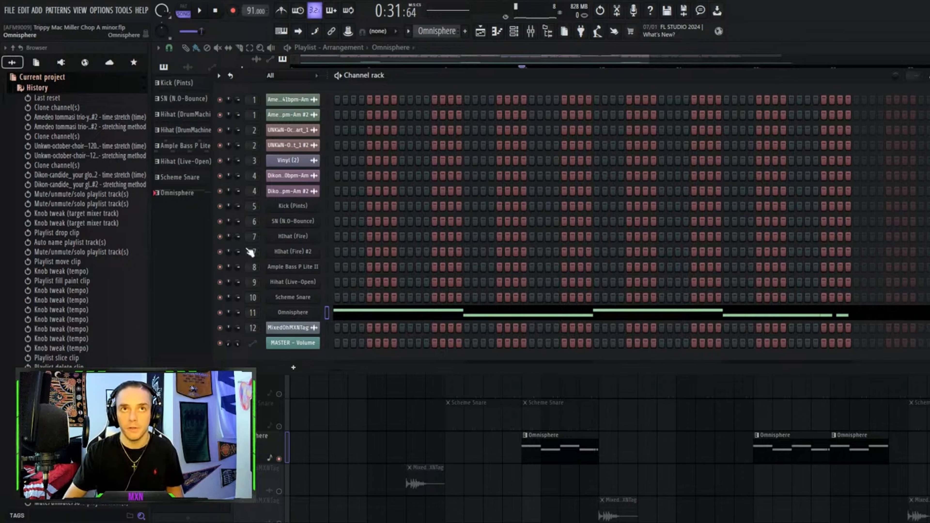
left_click(293, 312)
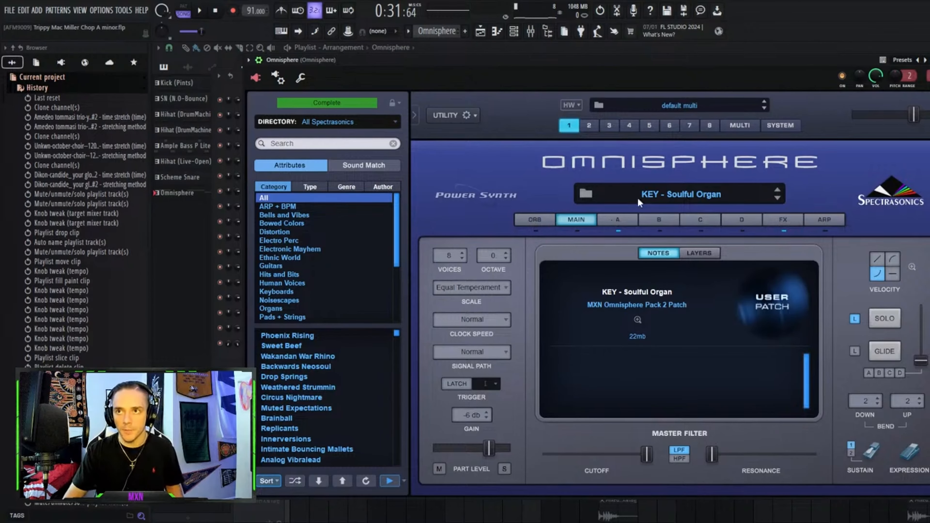
left_click(619, 219)
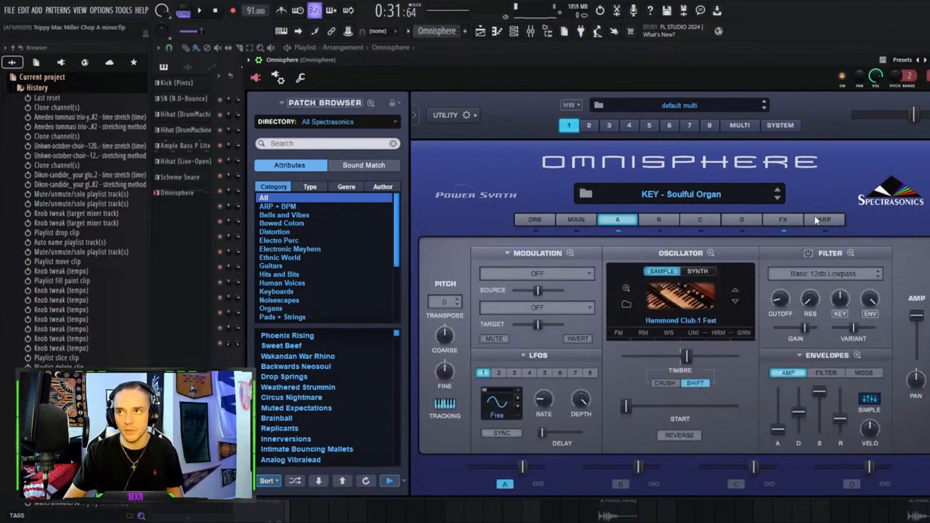
left_click(783, 221)
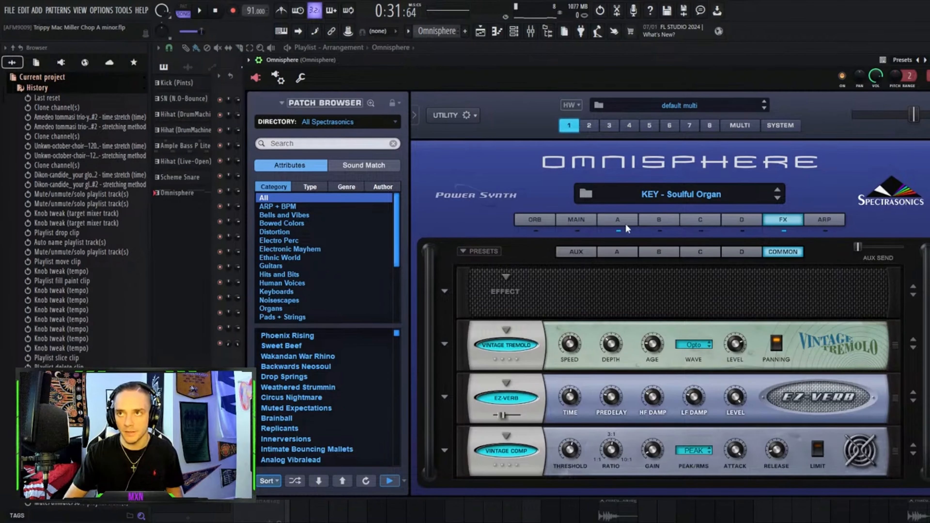
left_click(615, 218)
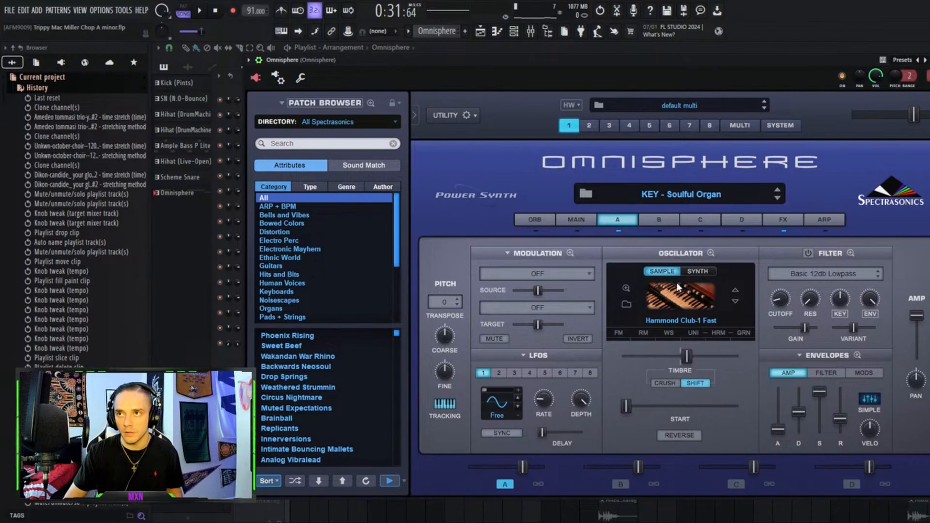
left_click(787, 225)
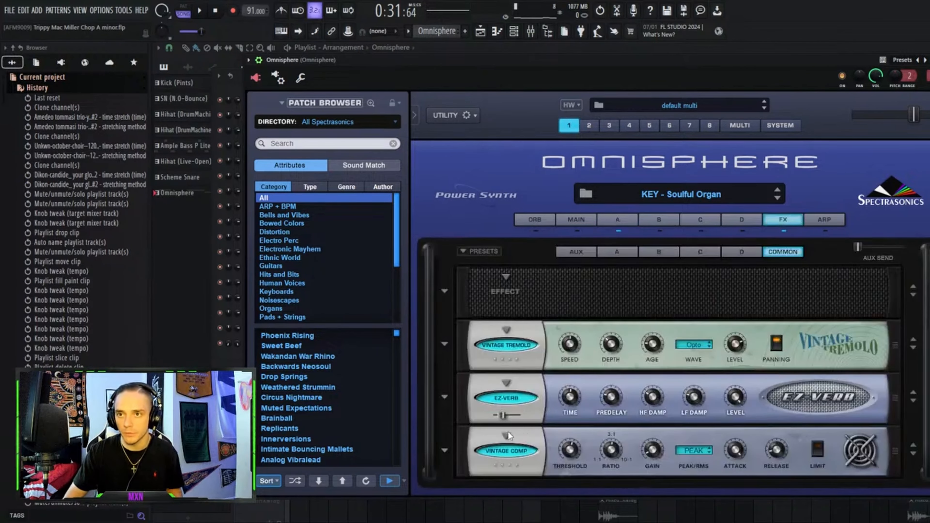
left_click(630, 253)
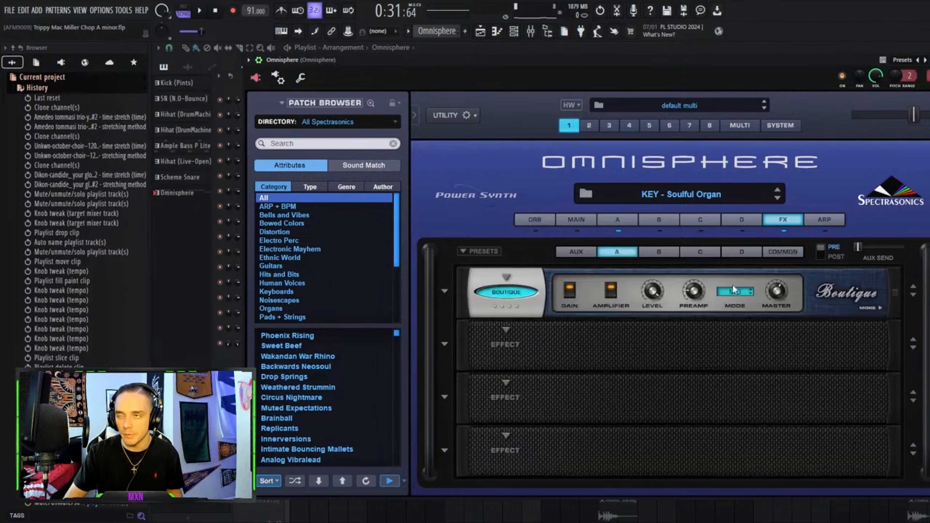
left_click(823, 224)
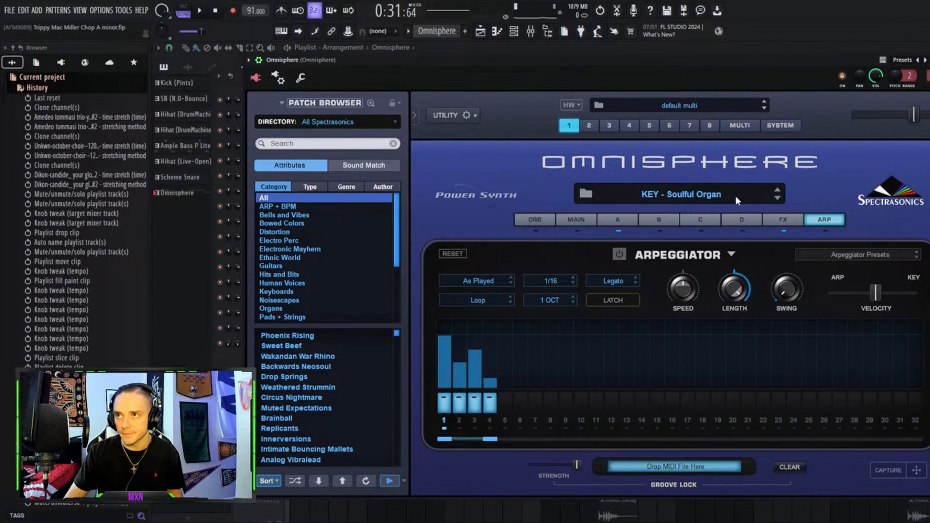
left_click(929, 60)
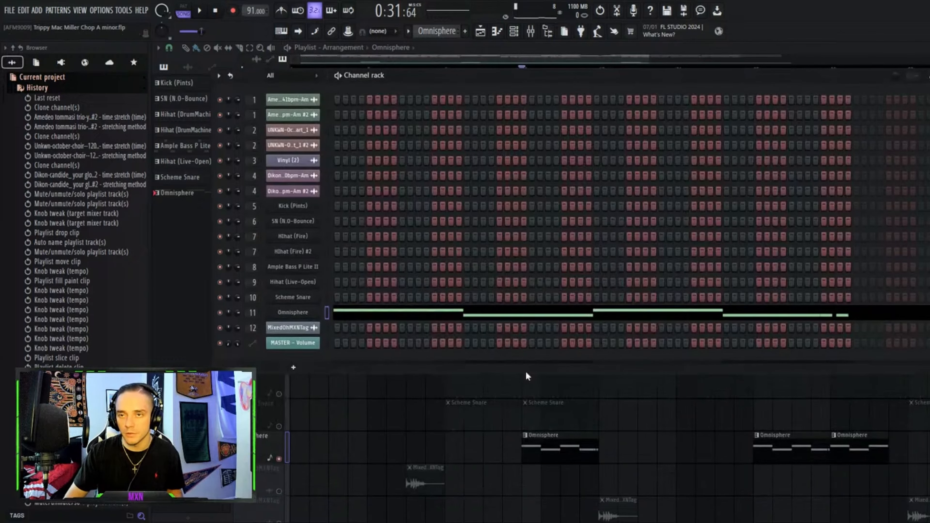
key("F6")
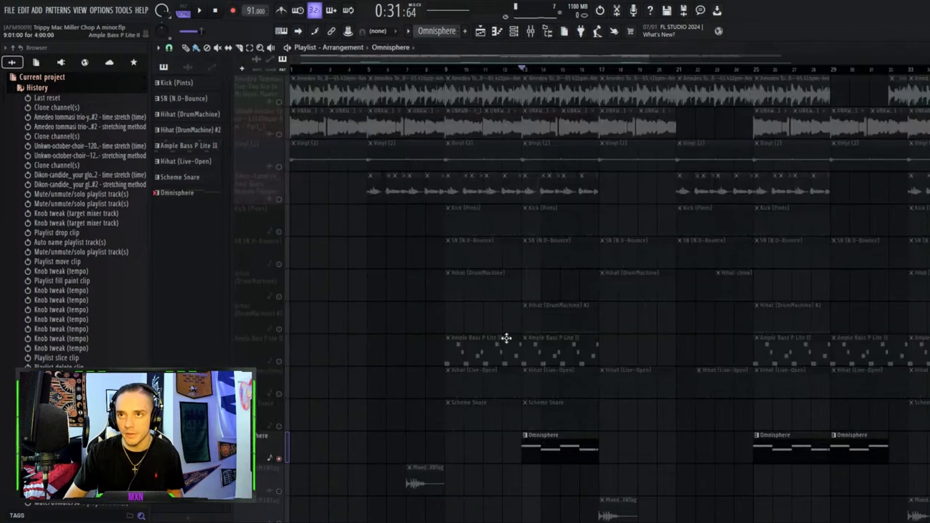
Unmute the trumpet, vinyl, choir and Amedeo Tommasi tracks and play them with the Omnisphere organ from bar 13.
left_click(278, 199)
left_click(279, 166)
left_click(278, 134)
left_click(279, 102)
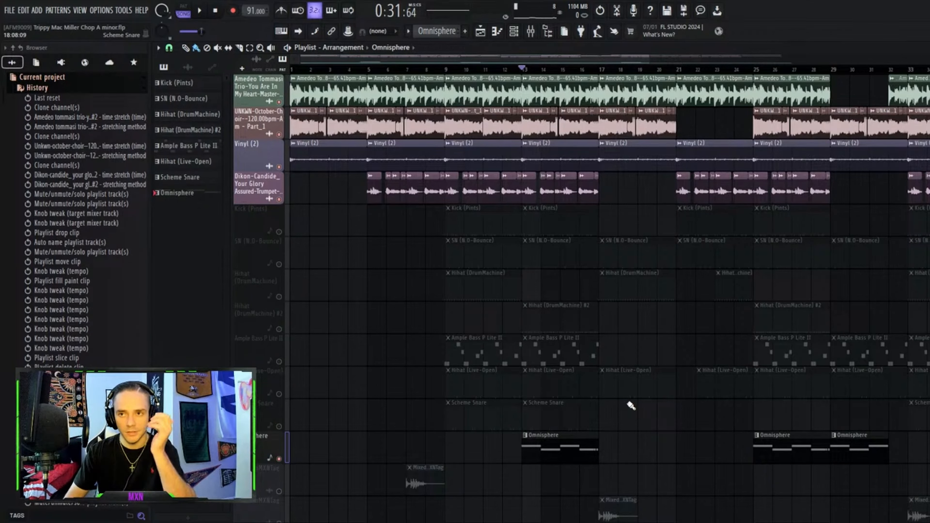
key("space")
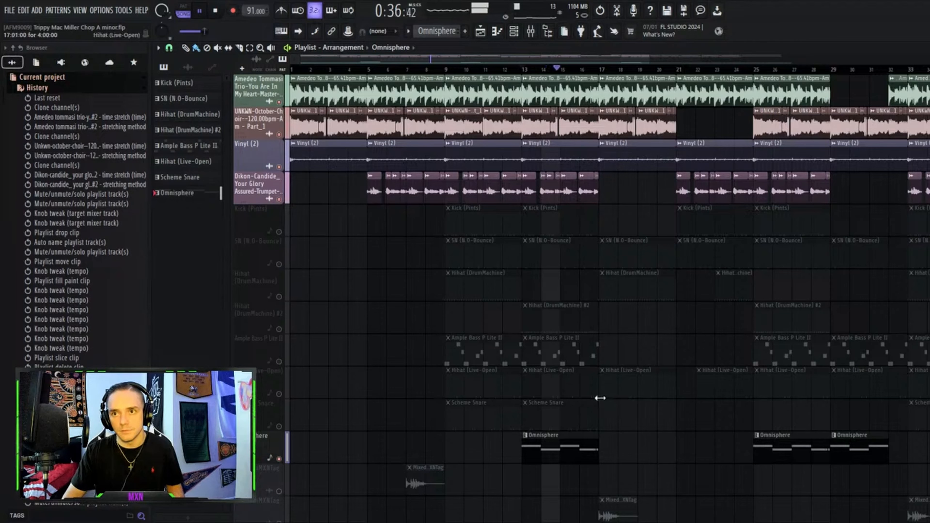
key("space")
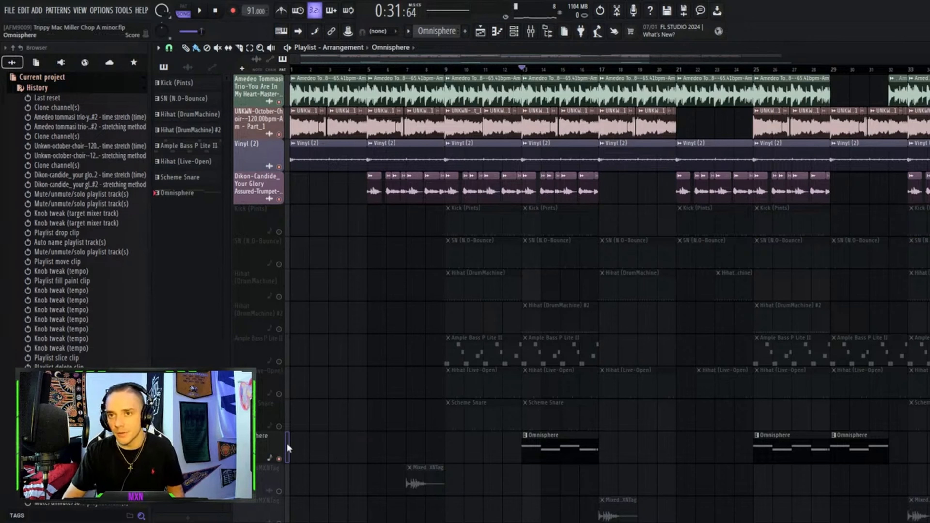
Reactivate all playlist tracks, but mute the Omnisphere track and both MixedOhMXNTag tracks.
left_click(279, 459)
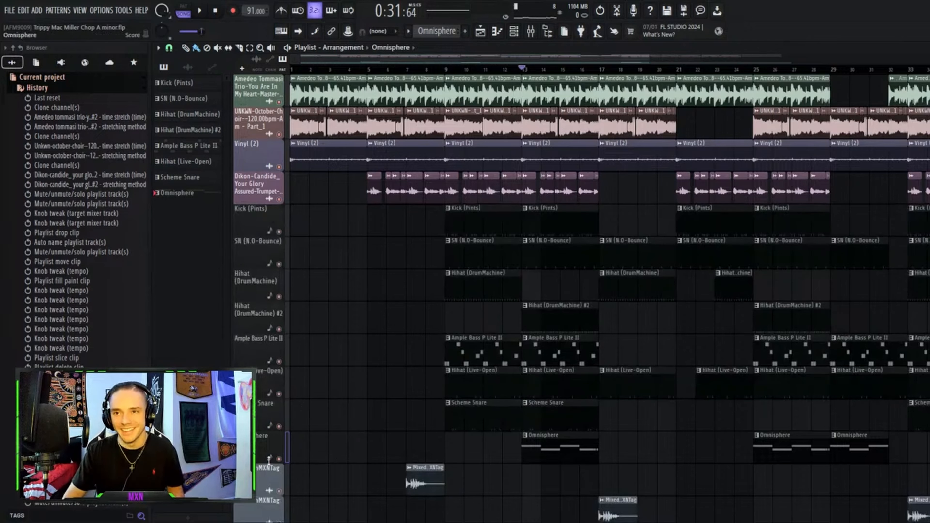
left_click(279, 456)
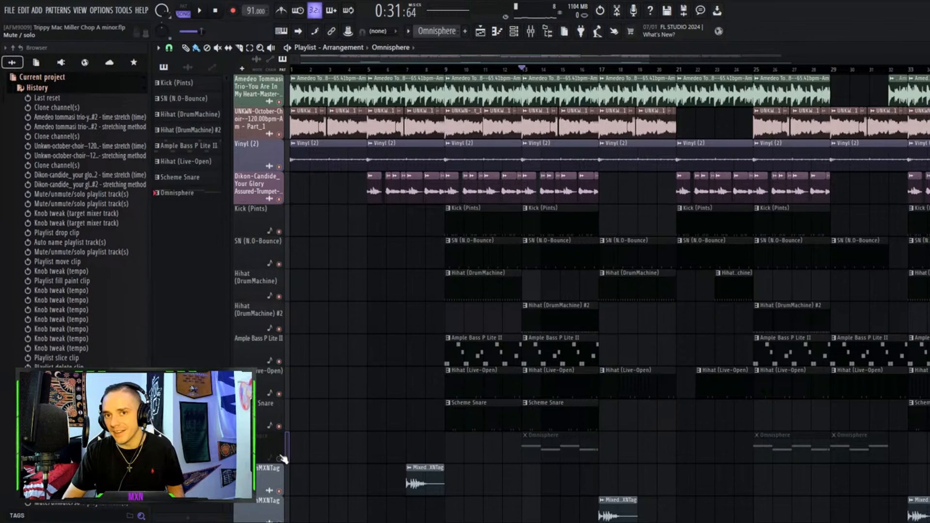
left_click(279, 490)
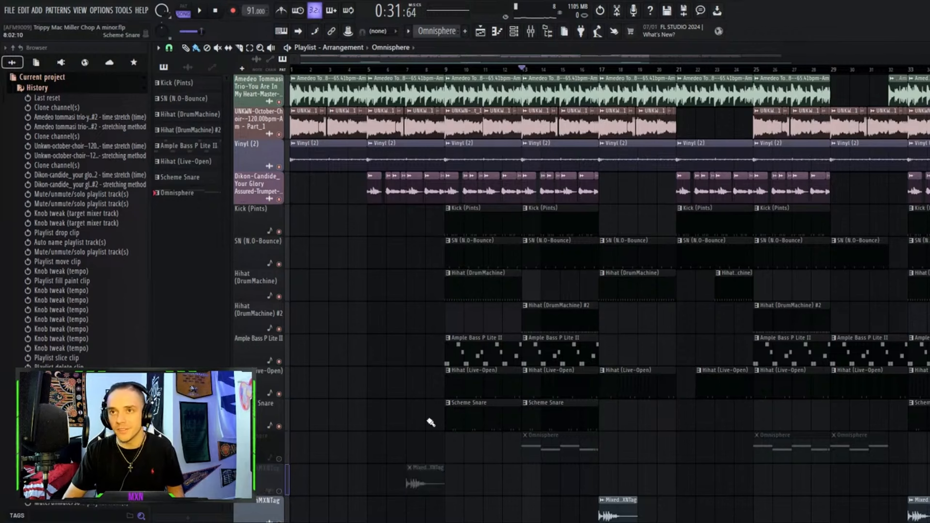
scroll(387, 452, "down", 2)
scroll(388, 452, "down", 2)
left_click(279, 392)
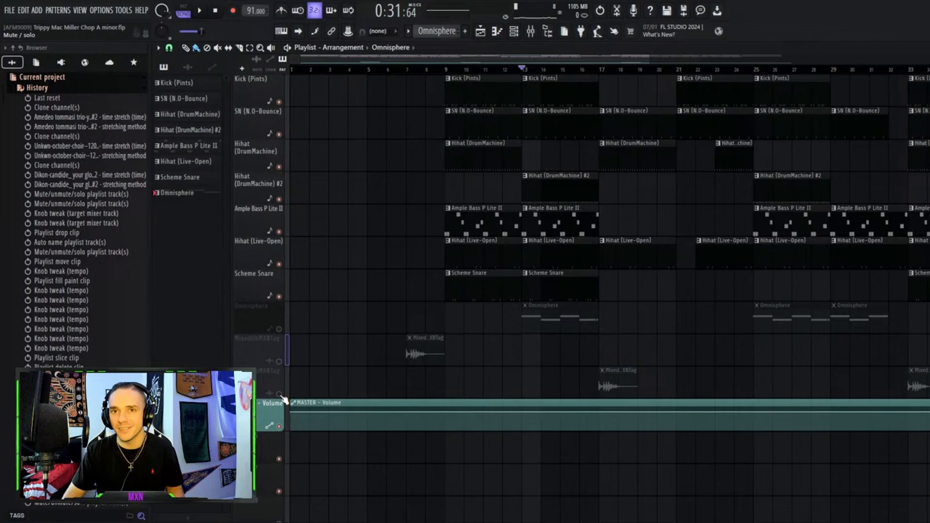
Mute the Dikon-Candide trumpet, Vinyl (2) and UNKWN choir tracks.
scroll(499, 358, "up", 3)
scroll(499, 359, "up", 1)
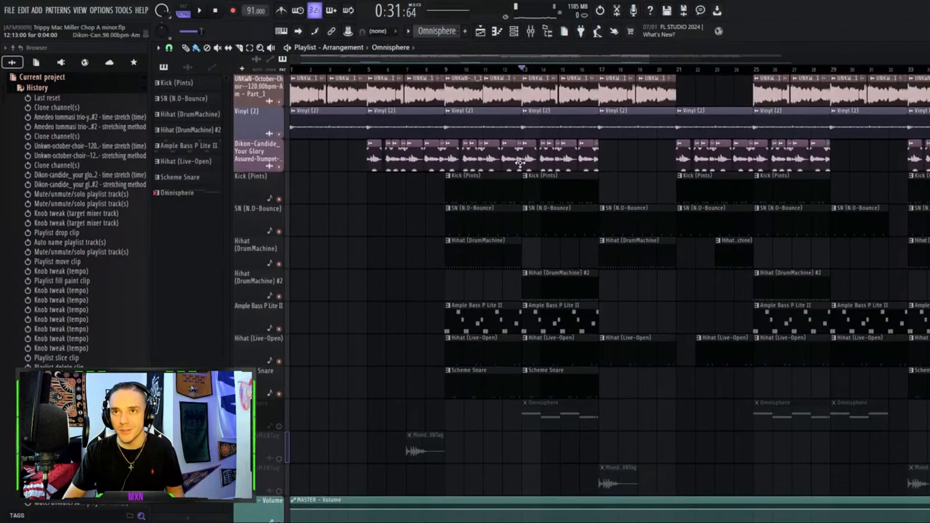
left_click(279, 166)
left_click(279, 134)
left_click(279, 101)
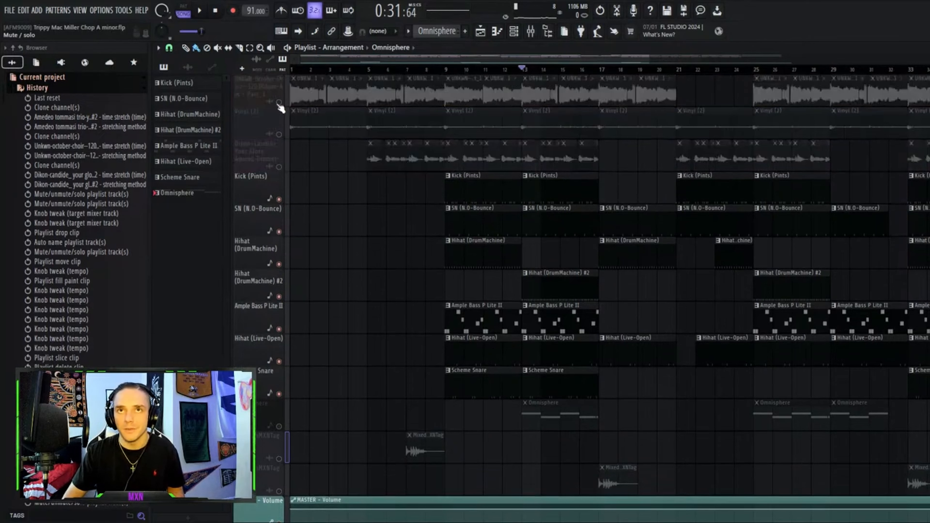
Play the drums and bass from bar 9 and mute the Amedeo Tommasi track so no samples are heard.
left_click(444, 69)
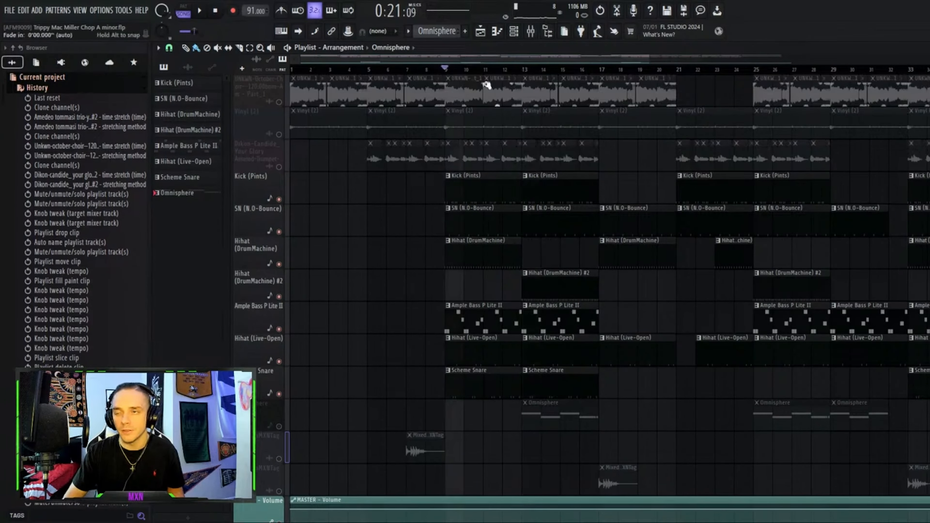
key("space")
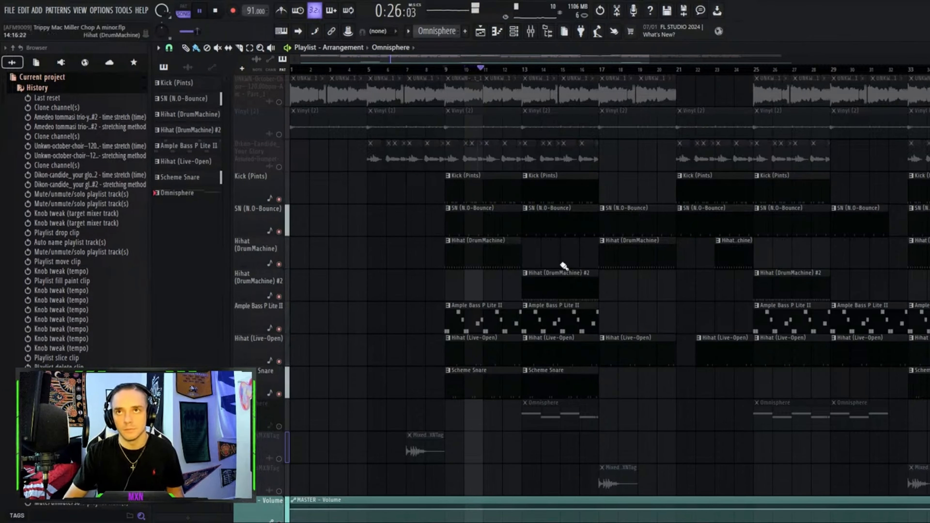
scroll(556, 256, "down", 6)
scroll(552, 248, "up", 7)
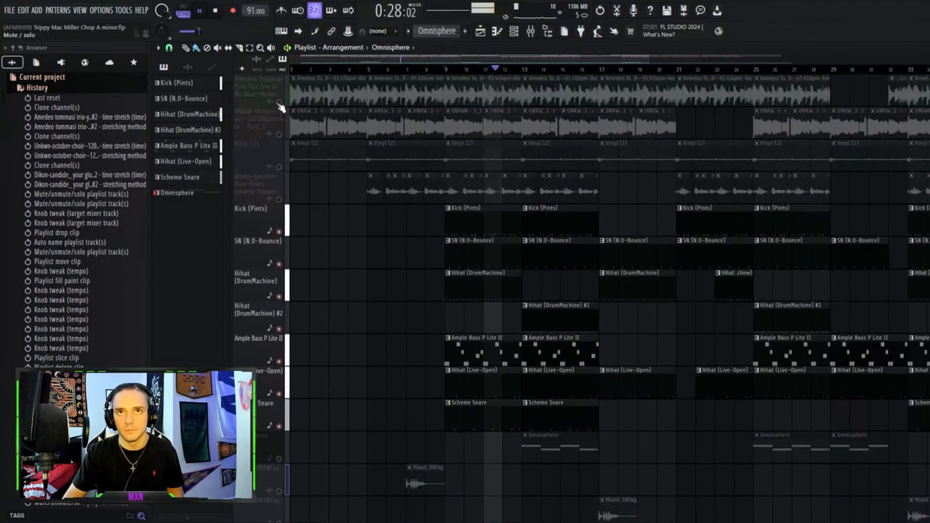
key("space")
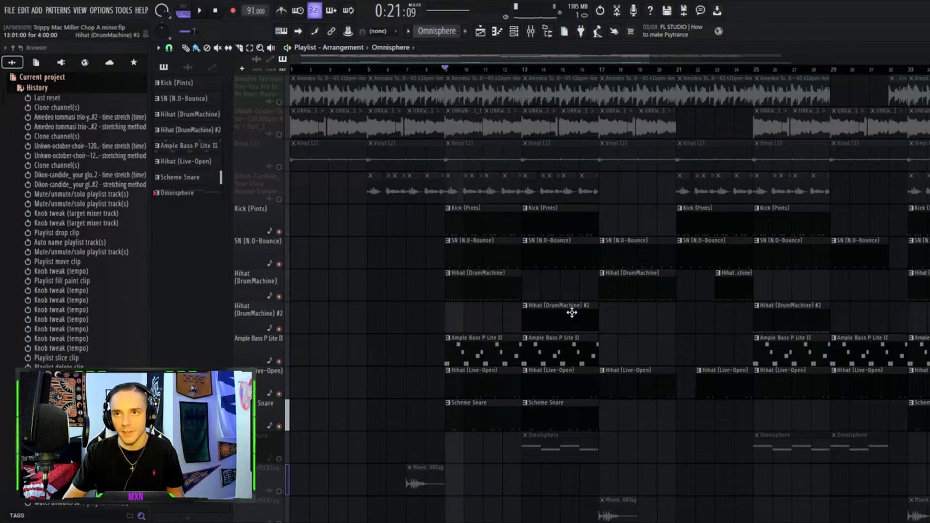
Play the drums and bass from bar 9 with all the sample tracks muted.
key("space")
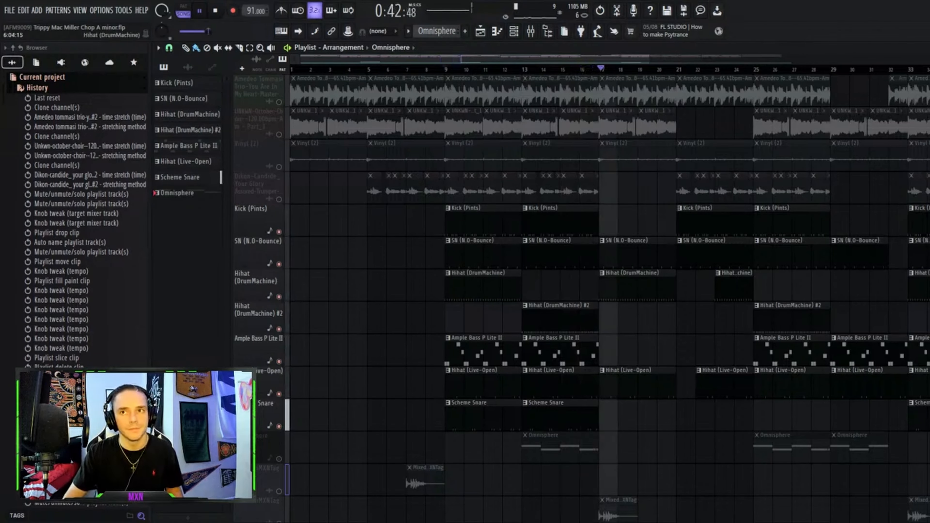
key("space")
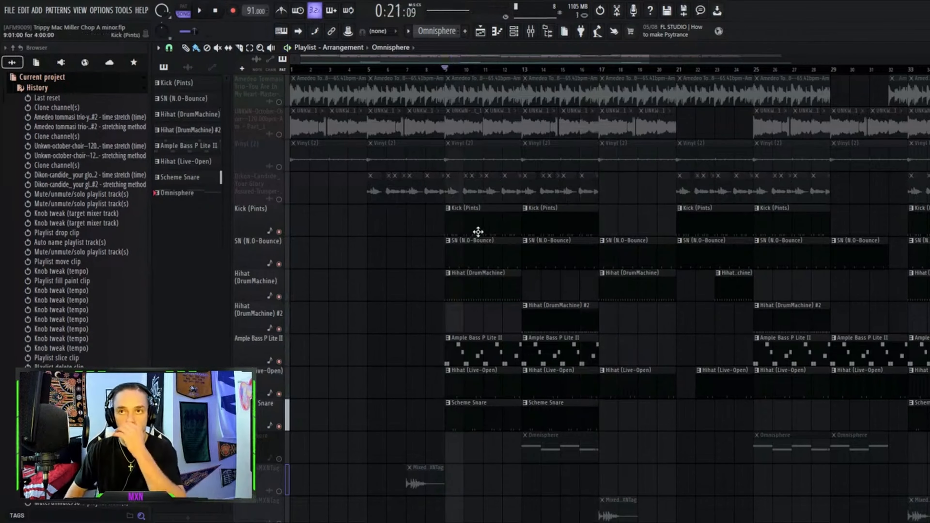
Open the Kick (Pints) pattern at bar 9 in the piano roll and play it on its own.
double_click(478, 232)
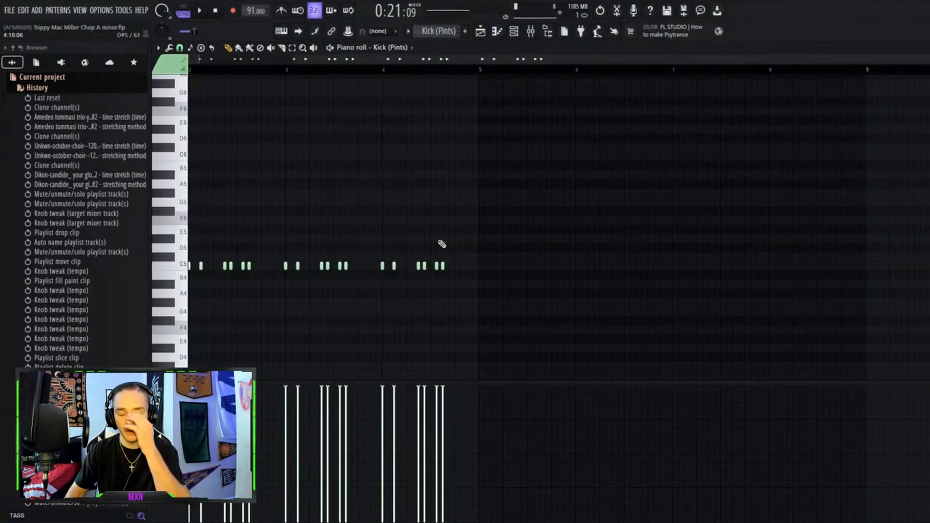
scroll(394, 235, "down", 4)
scroll(398, 219, "up", 2)
scroll(399, 219, "up", 2)
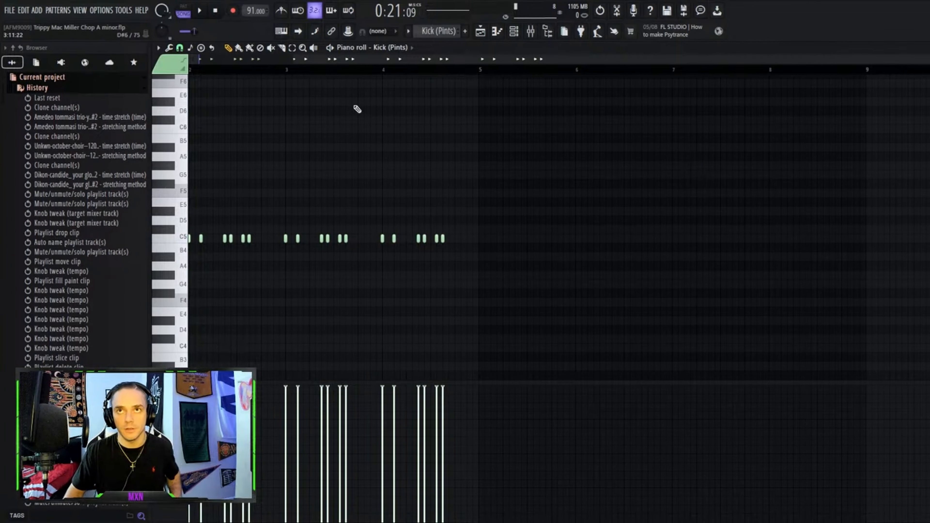
key("space")
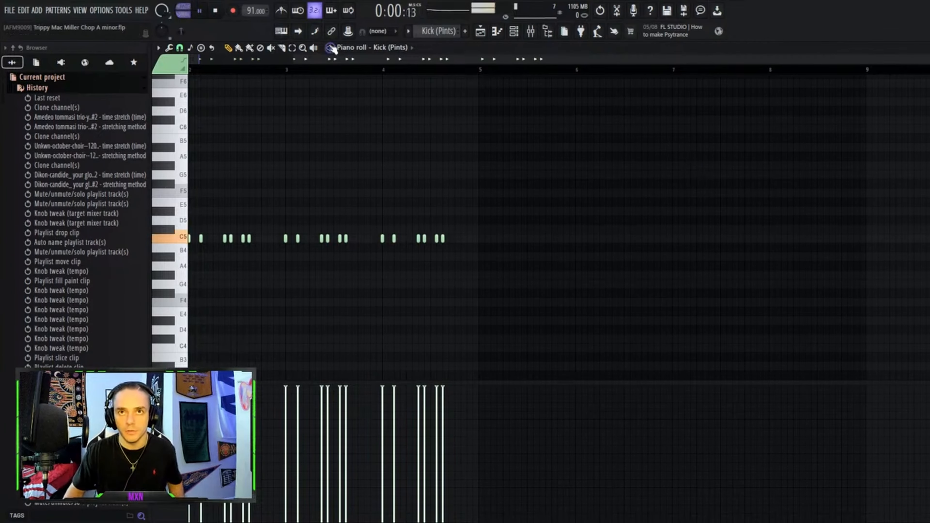
left_click_drag(390, 60, 229, 59)
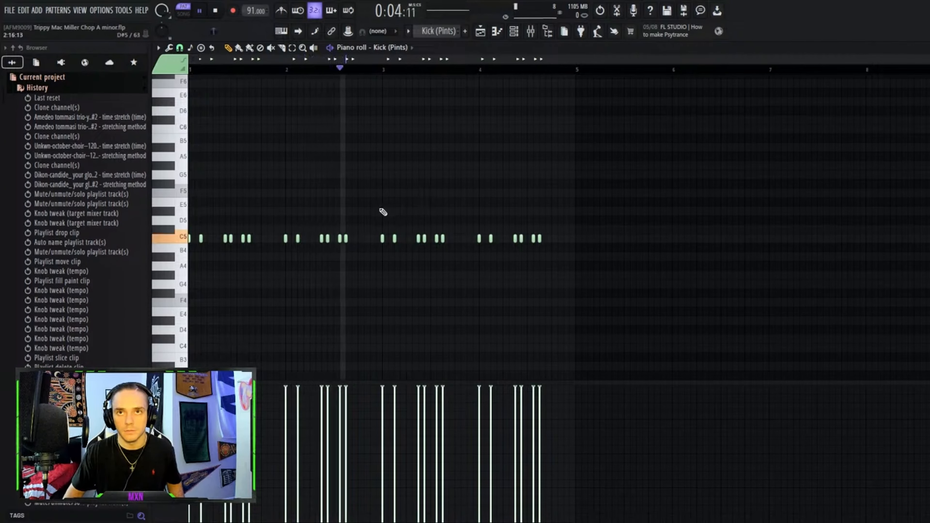
key("space")
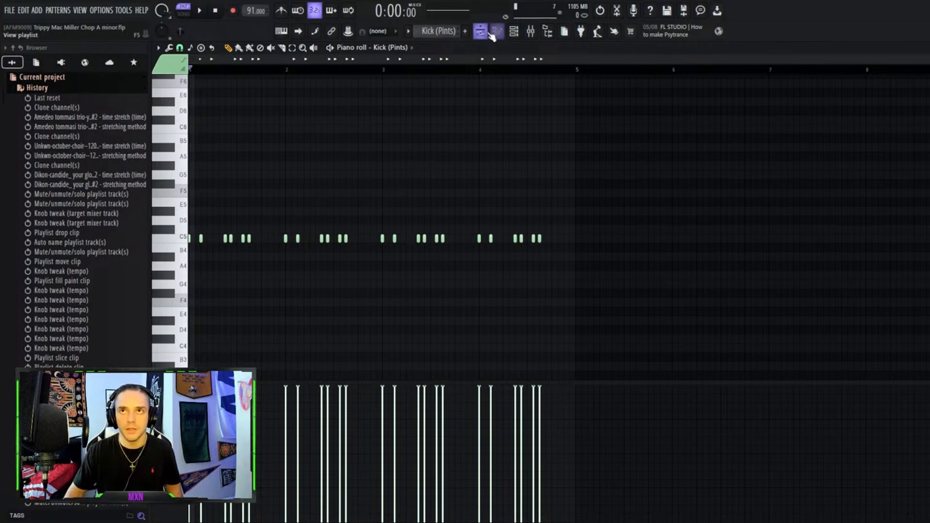
Solo the Kick (Pints) track in the playlist, unmute the SN (N.O-Bounce) track and play both from bar 9.
left_click(480, 31)
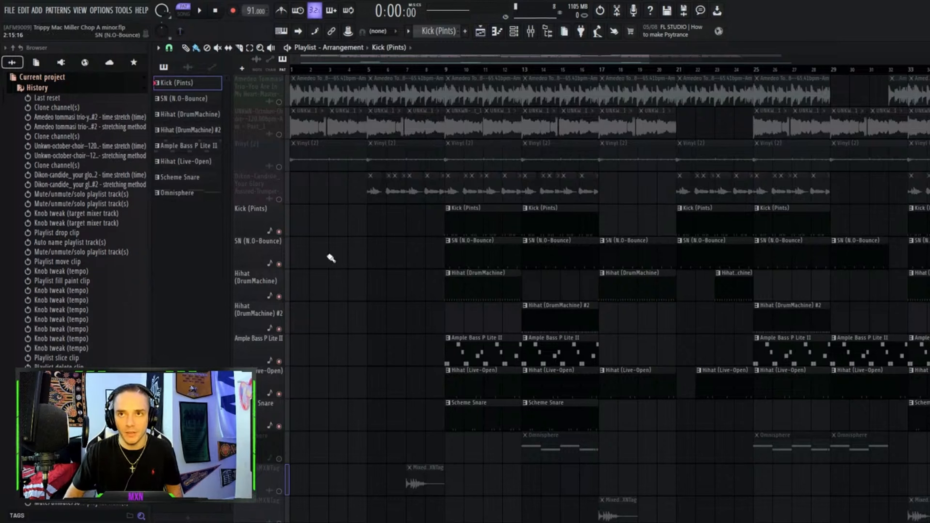
right_click(278, 231)
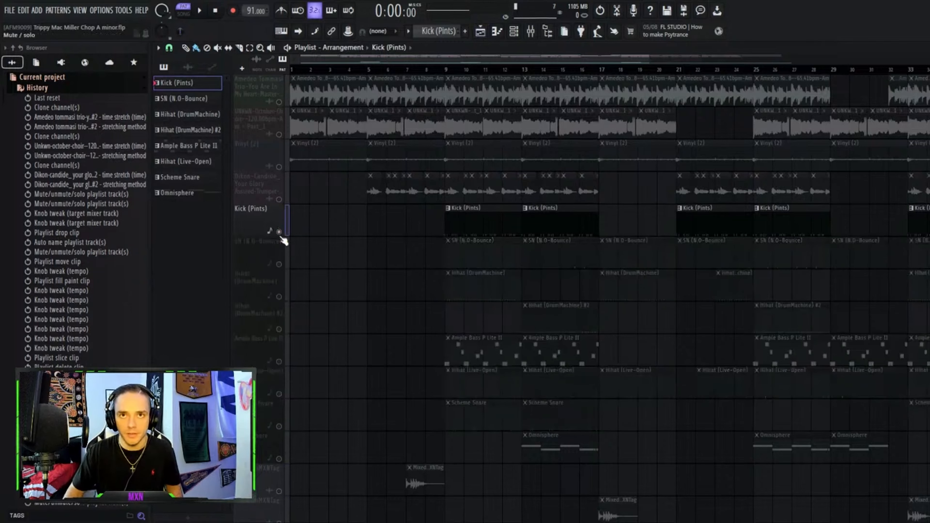
left_click(278, 264)
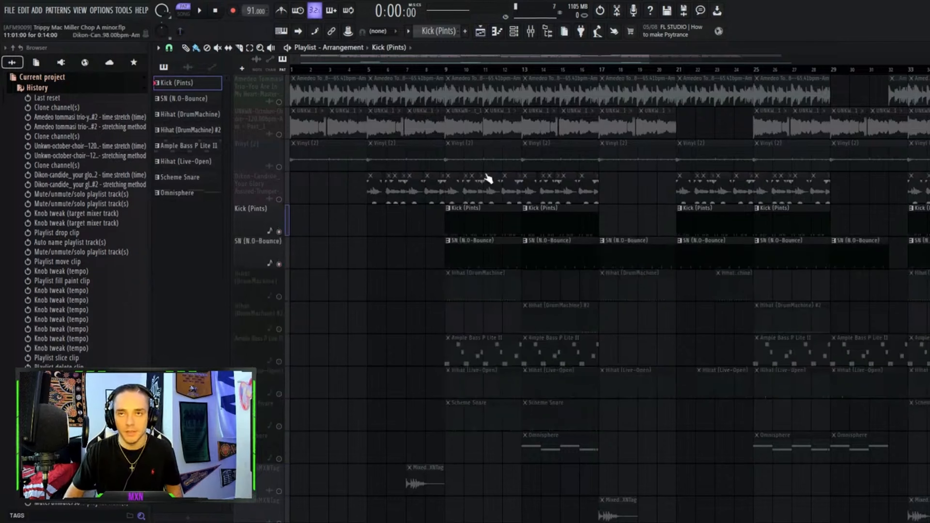
left_click(453, 76)
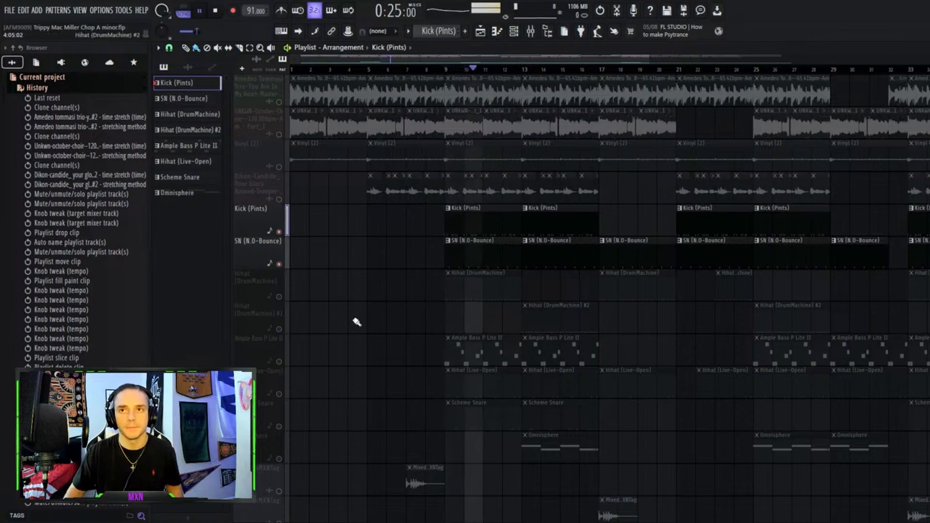
key("space")
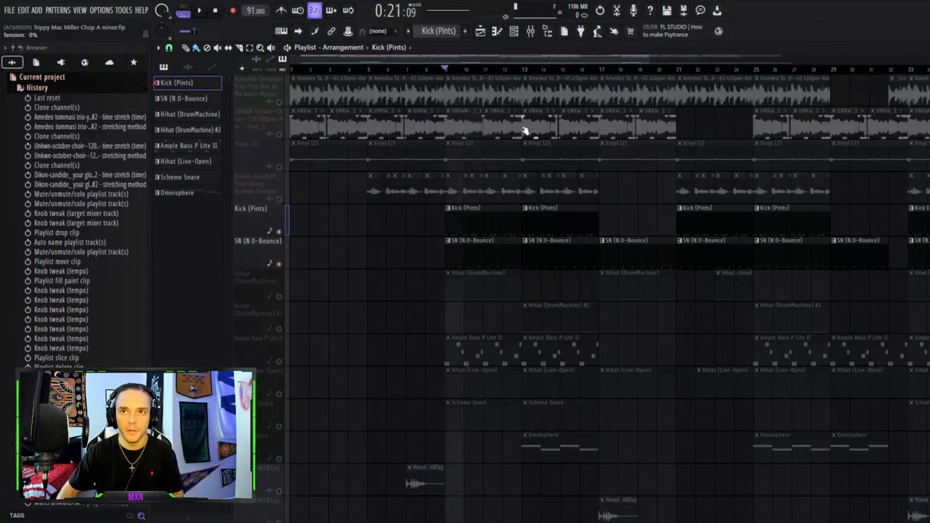
Show the steps of the Kick (Pints) pattern and of the SN (N.O-Bounce) pattern in the channel rack.
double_click(492, 226)
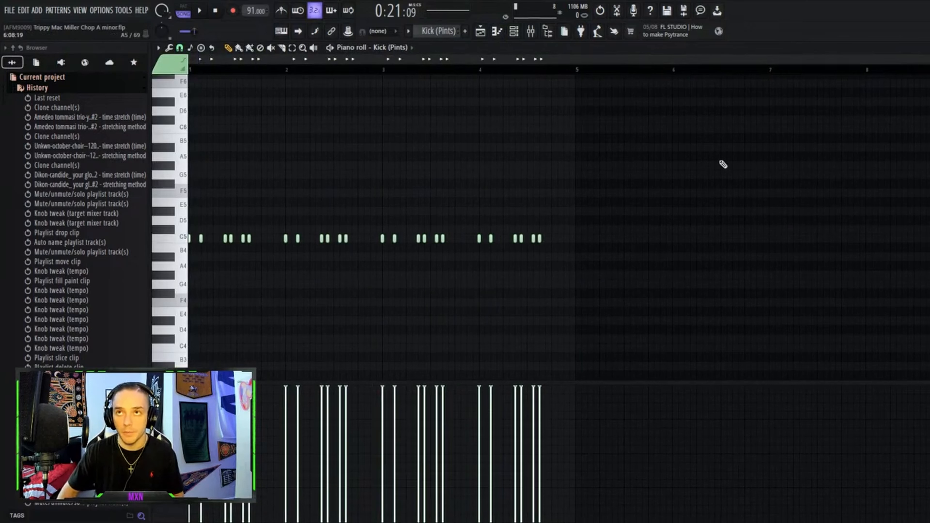
left_click(513, 38)
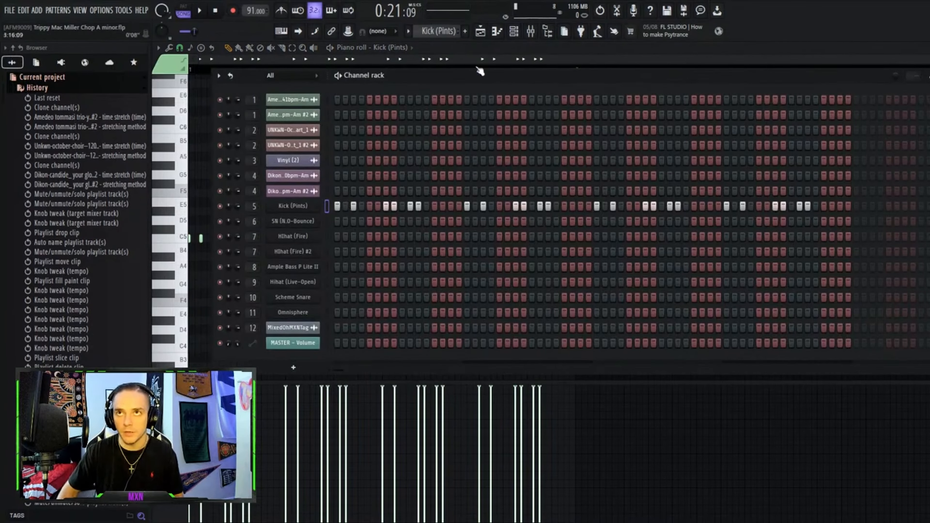
left_click_drag(453, 31, 452, 24)
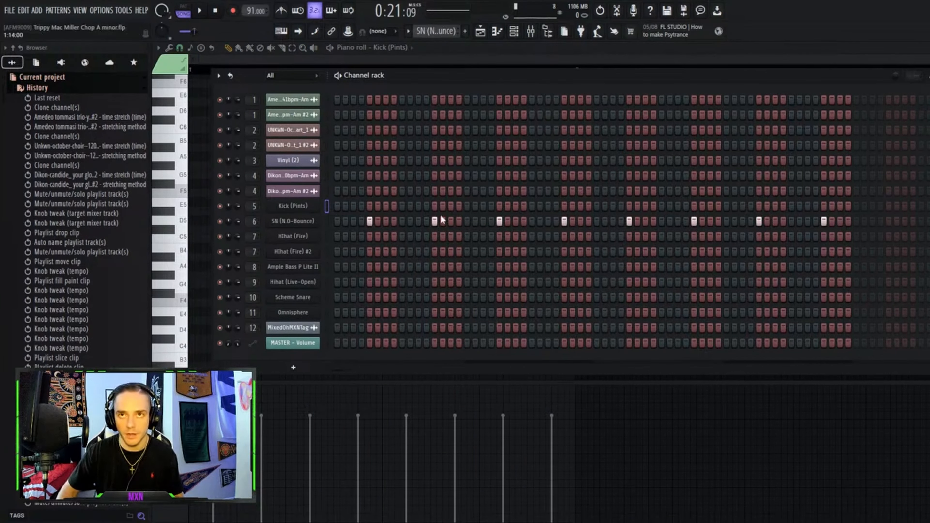
left_click(403, 222)
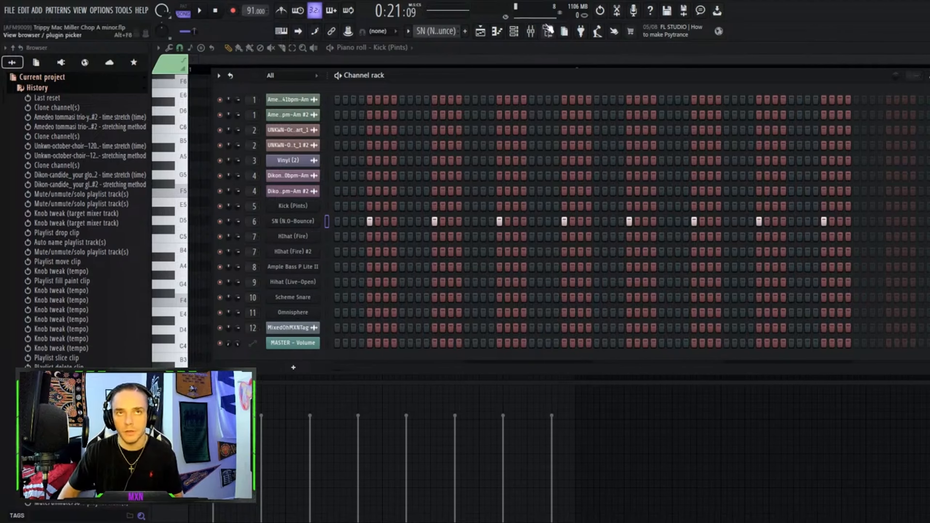
Unmute the Hihat (DrumMachine) playlist track and play its pattern on its own in the piano roll.
left_click(479, 35)
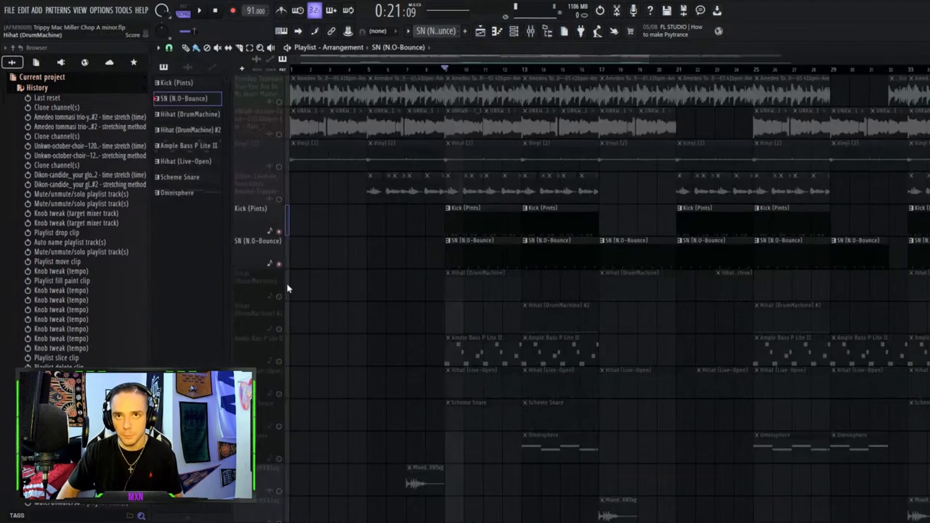
left_click(279, 297)
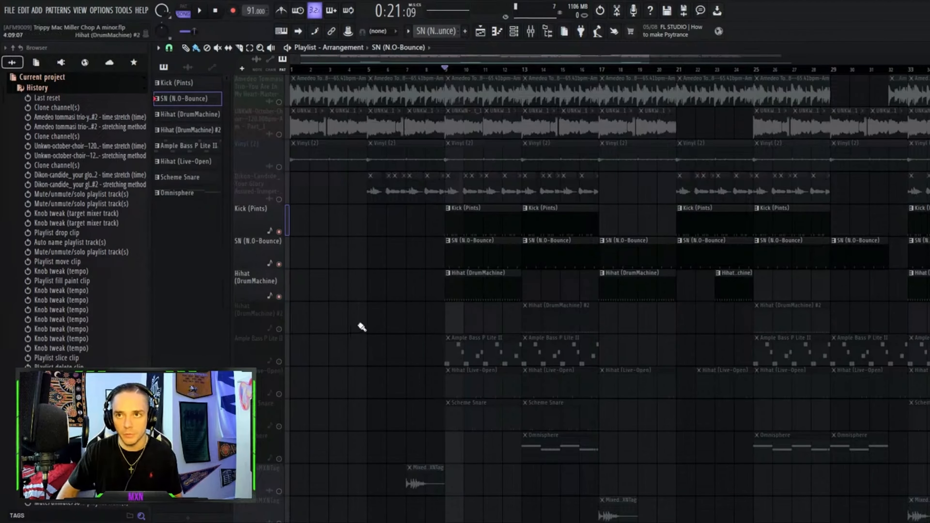
double_click(473, 293)
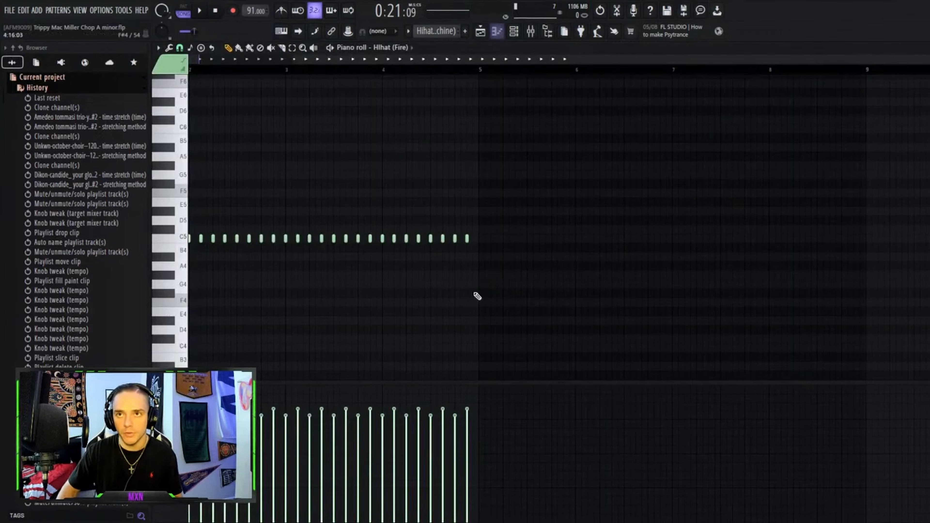
key("space")
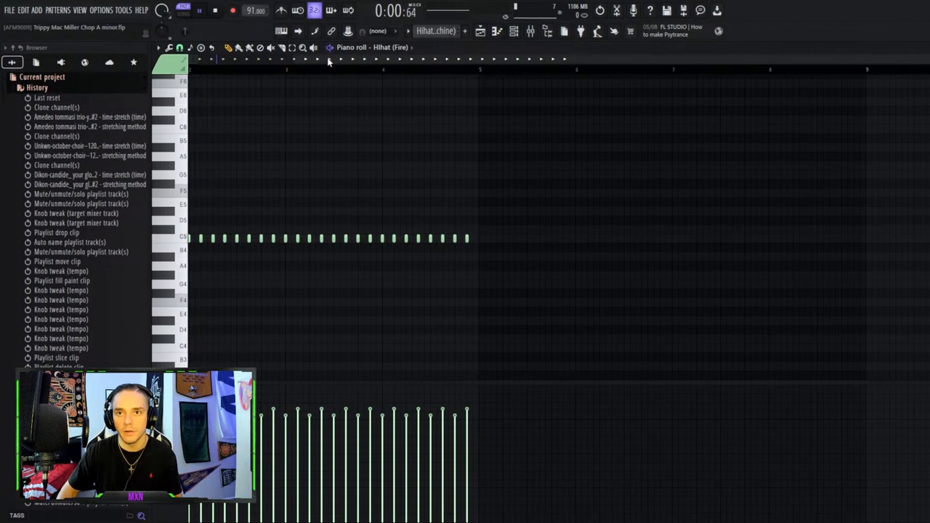
left_click_drag(570, 60, 454, 62)
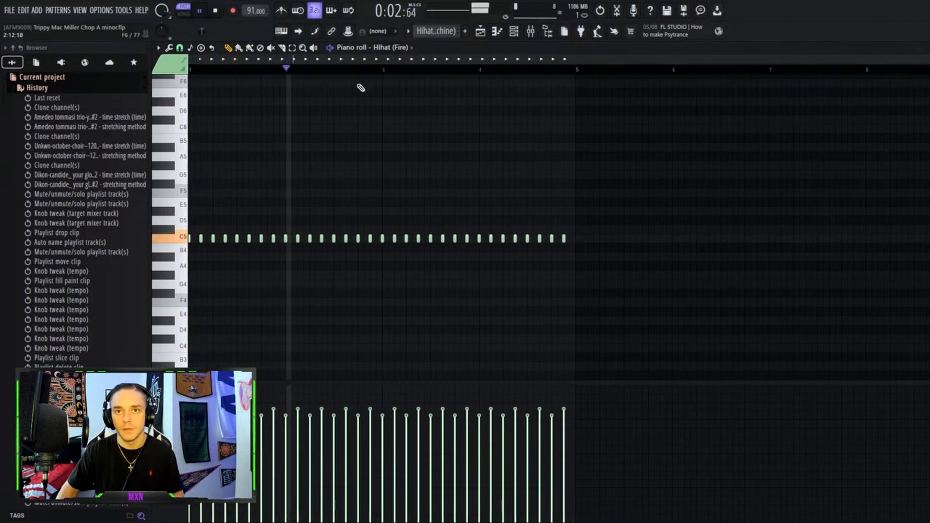
key("space")
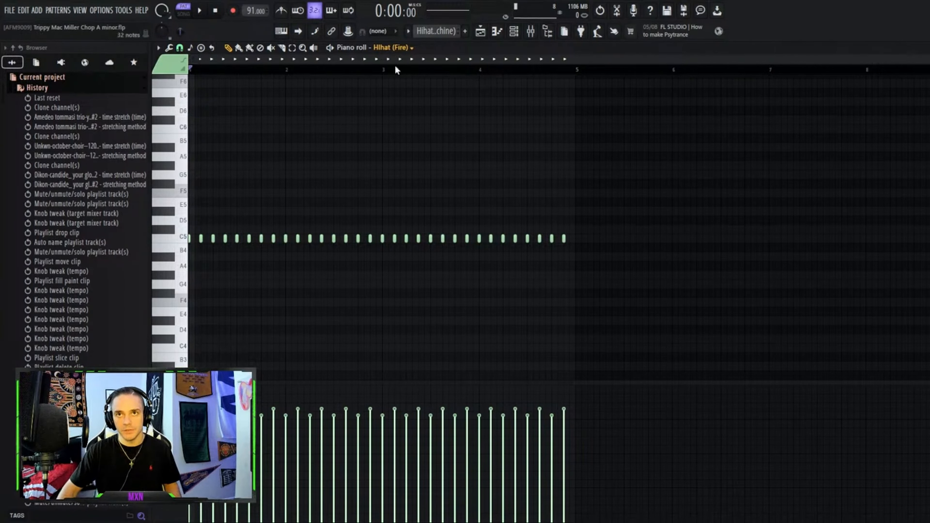
Review the notes of the Hihat (DrumMachine) #2 pattern, unmute its playlist track and play the drums from bar 11.
key("Down")
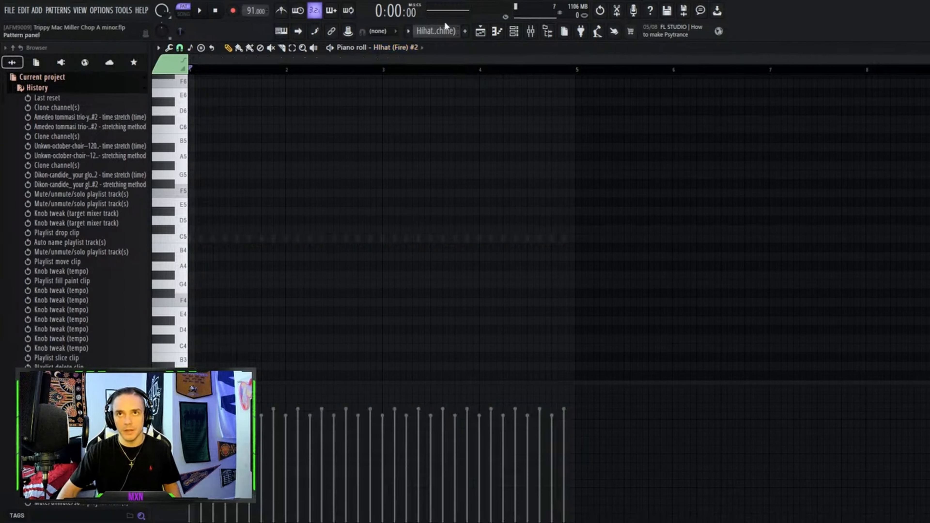
key("ctrl+v")
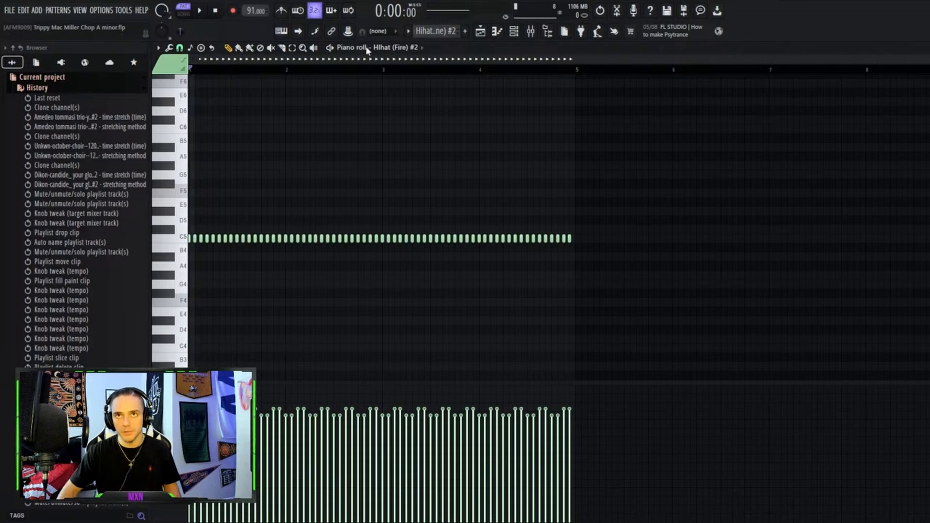
left_click(480, 32)
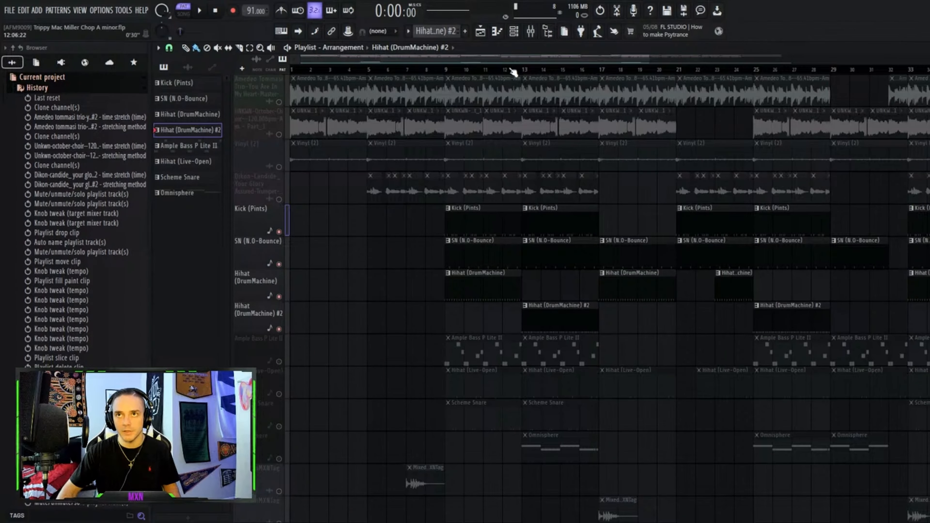
left_click(445, 69)
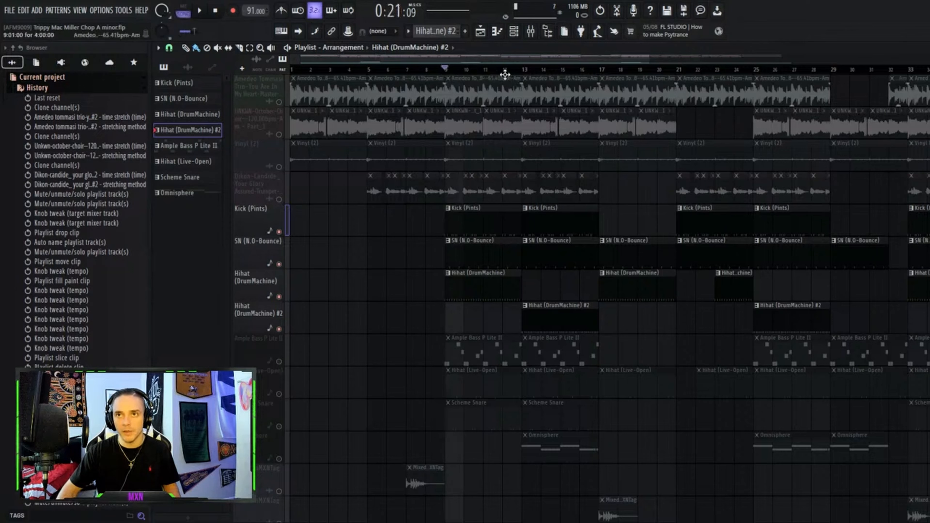
left_click(486, 70)
key("space")
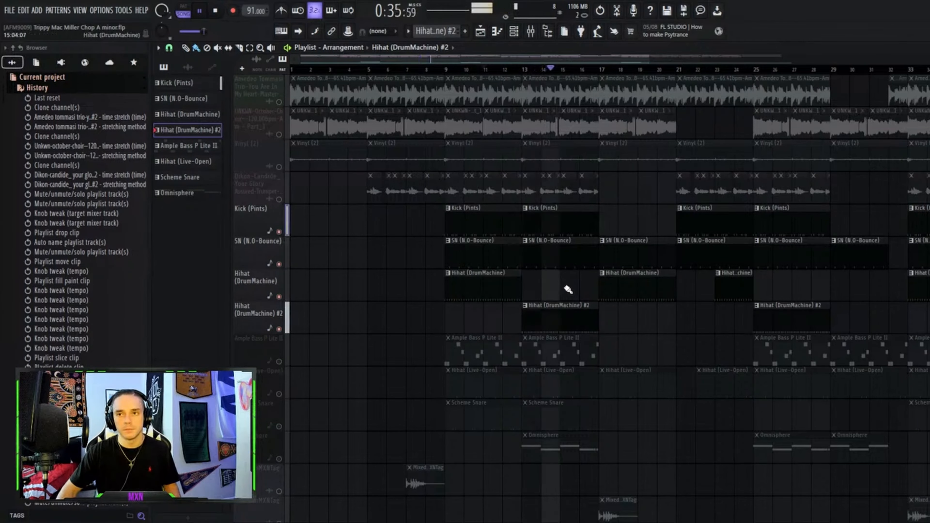
key("space")
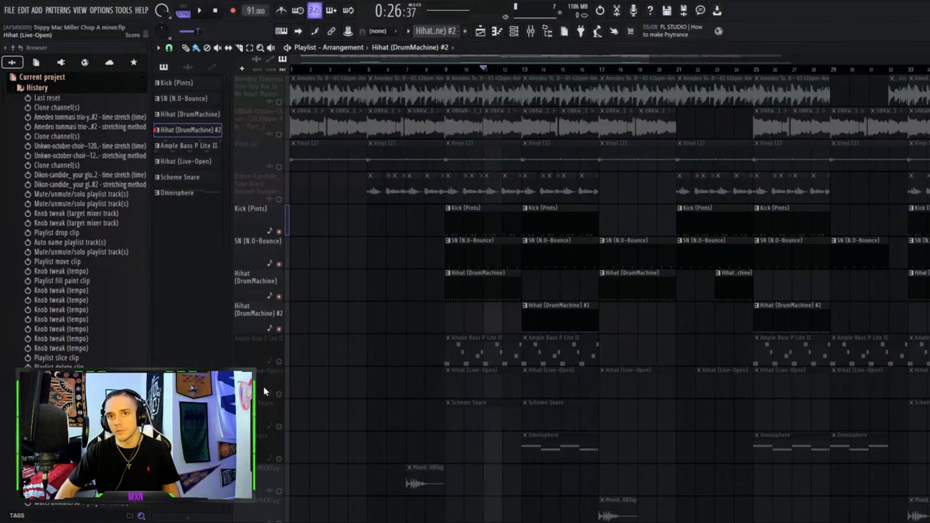
Unmute the Hihat (Live-Open) playlist track and play its pattern on its own in the piano roll.
left_click(279, 394)
double_click(490, 389)
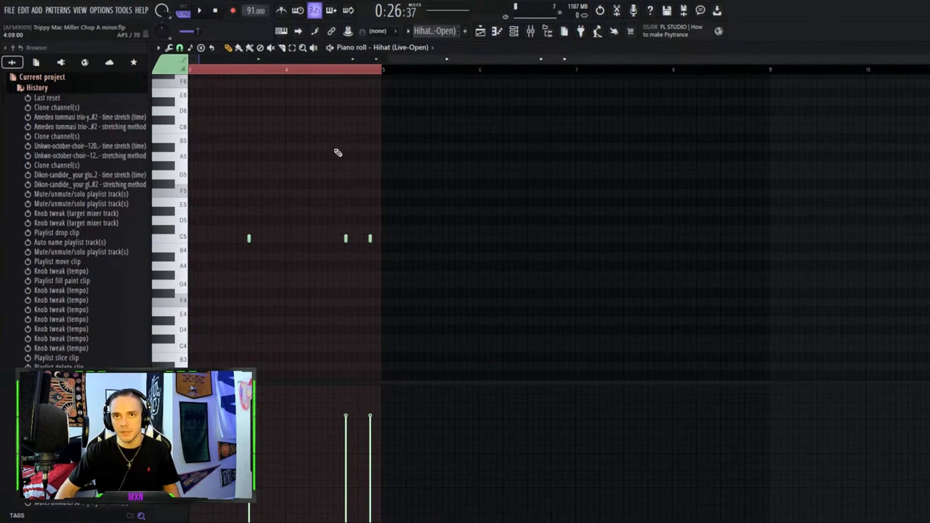
left_click_drag(427, 56, 235, 37)
left_click(331, 47)
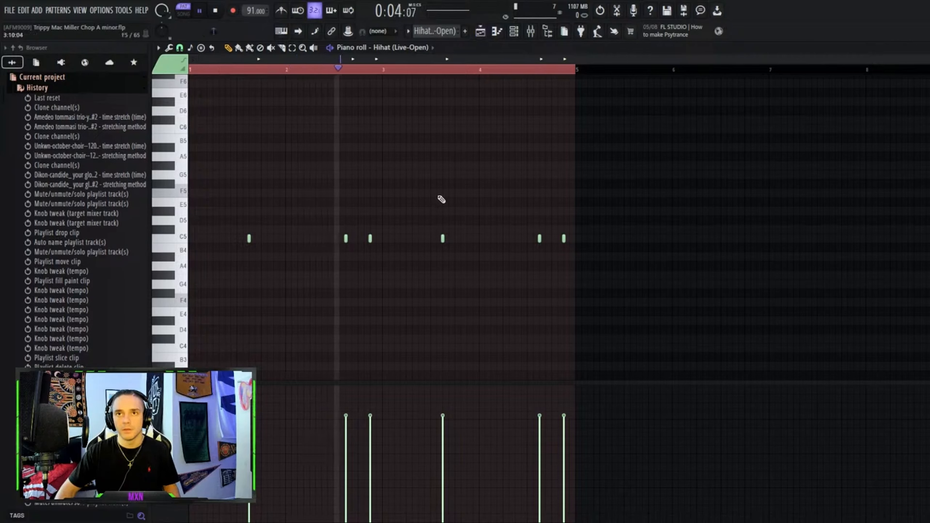
left_click(484, 34)
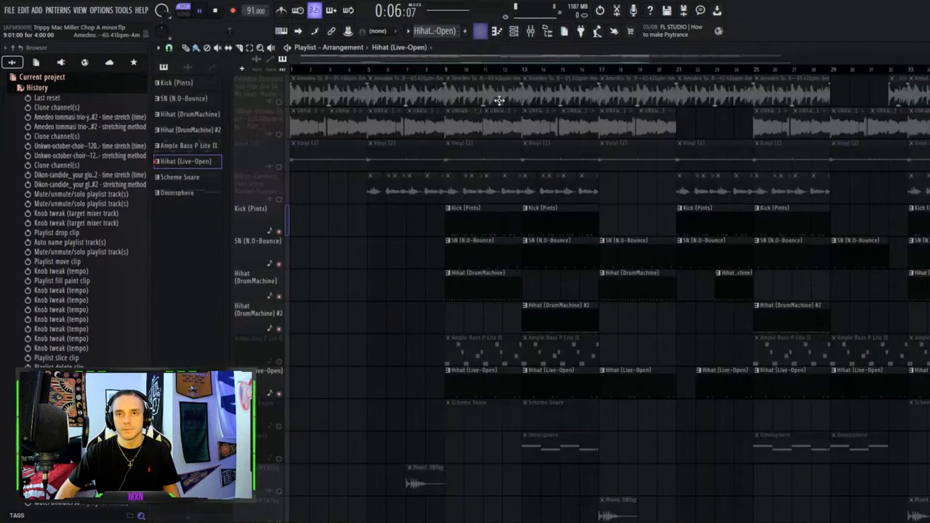
key("space")
Unmute the Scheme Snare track, play its pattern on its own in the piano roll and return to the playlist.
left_click(279, 426)
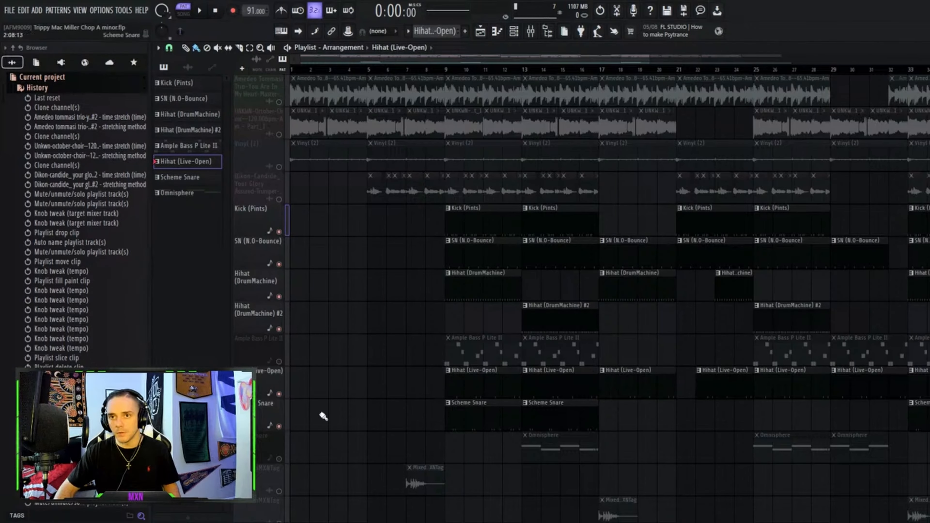
double_click(469, 423)
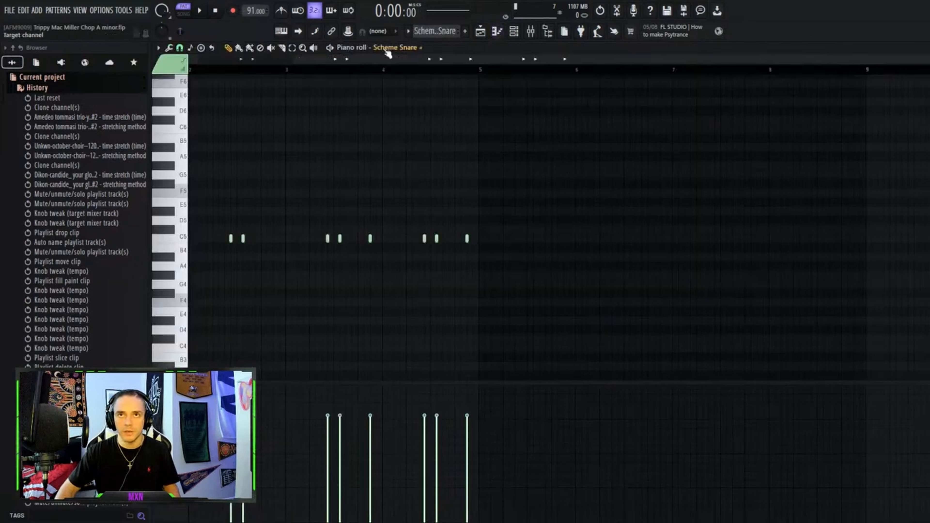
key("space")
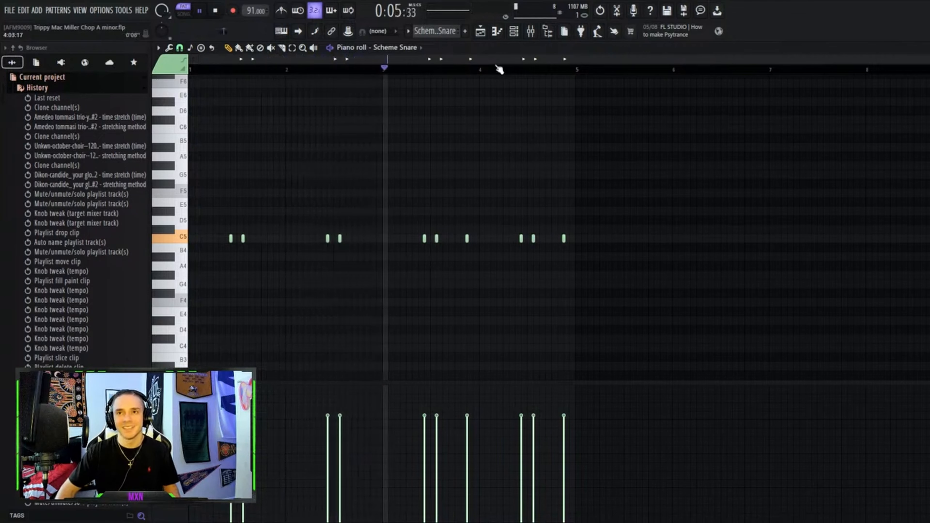
left_click(480, 32)
key("space")
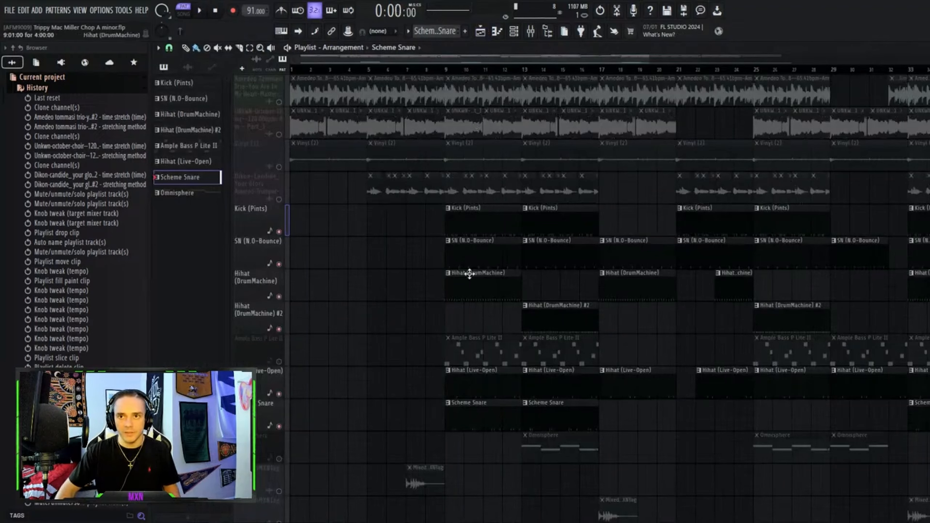
Play all the unmuted drum tracks together in the playlist from bar 11.
left_click(486, 70)
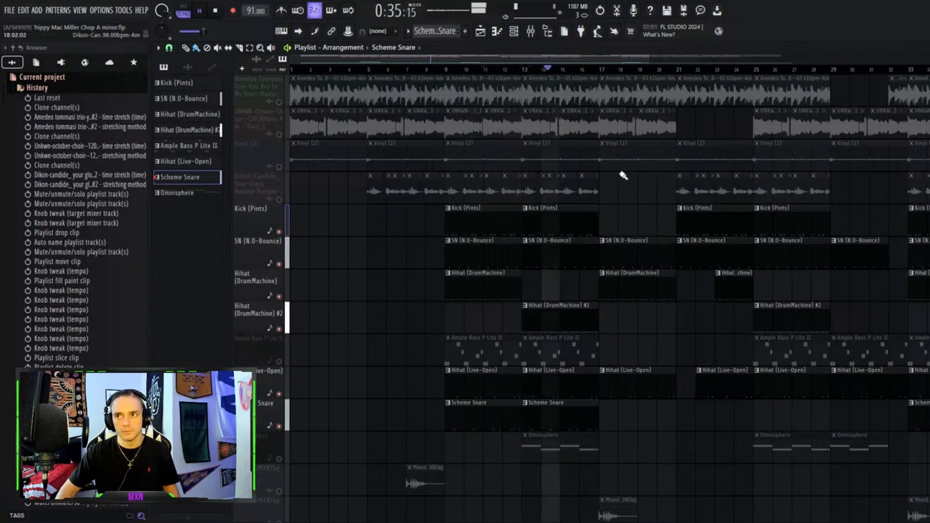
key("space")
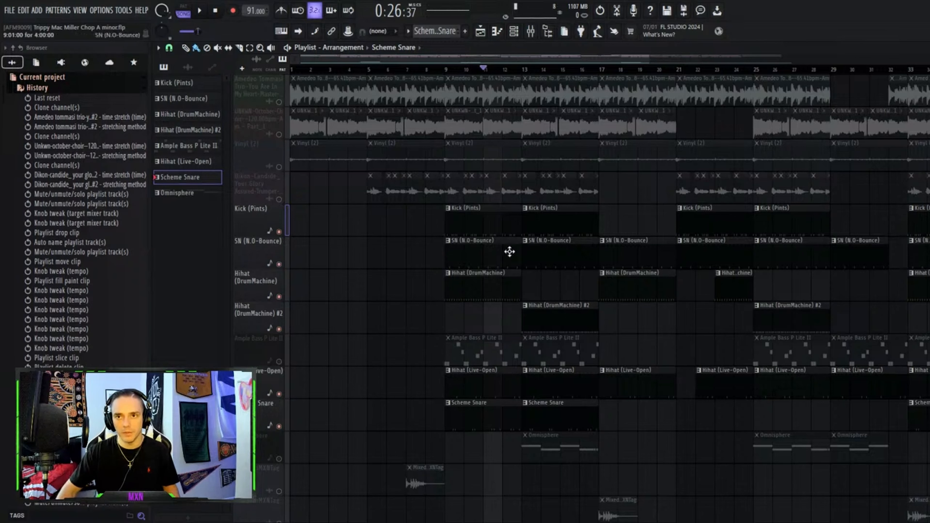
Unmute the Ample Bass P Lite II playlist track and play its pattern on its own in the piano roll.
left_click(280, 362)
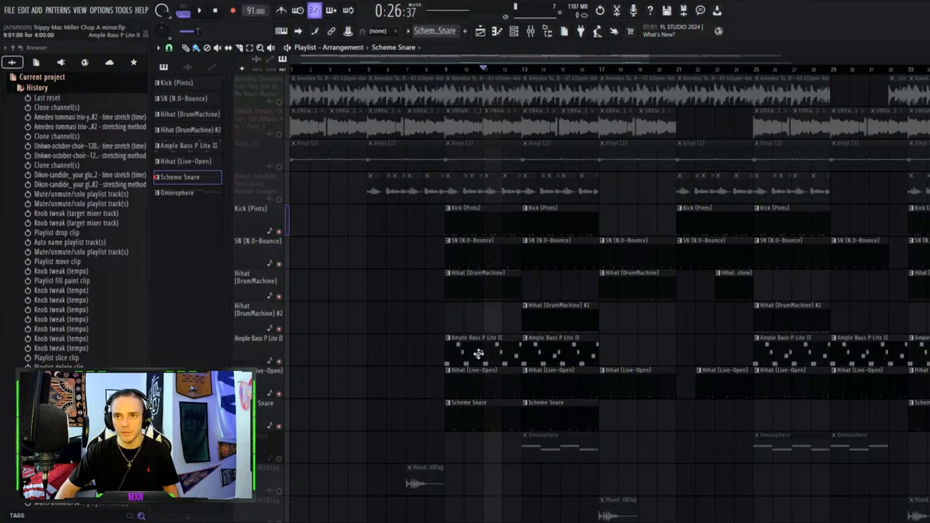
double_click(478, 354)
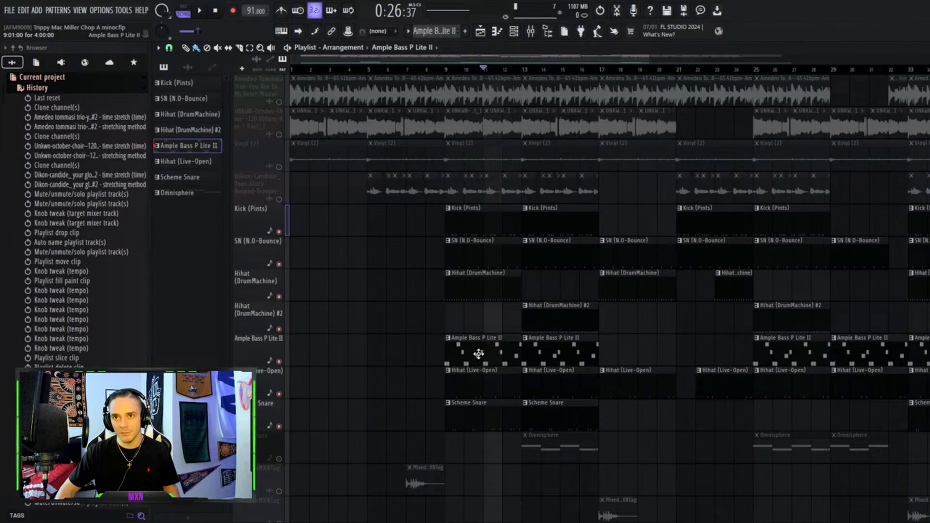
scroll(530, 301, "down", 2)
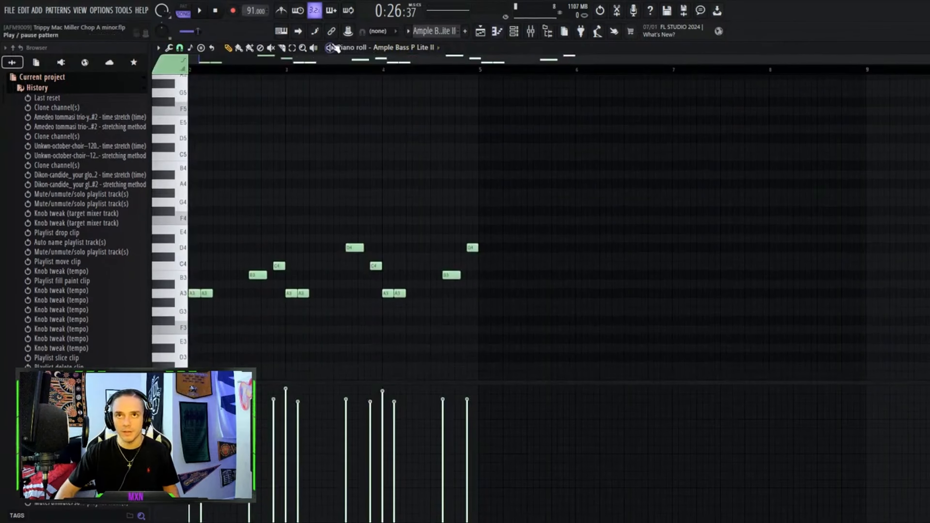
left_click(330, 47)
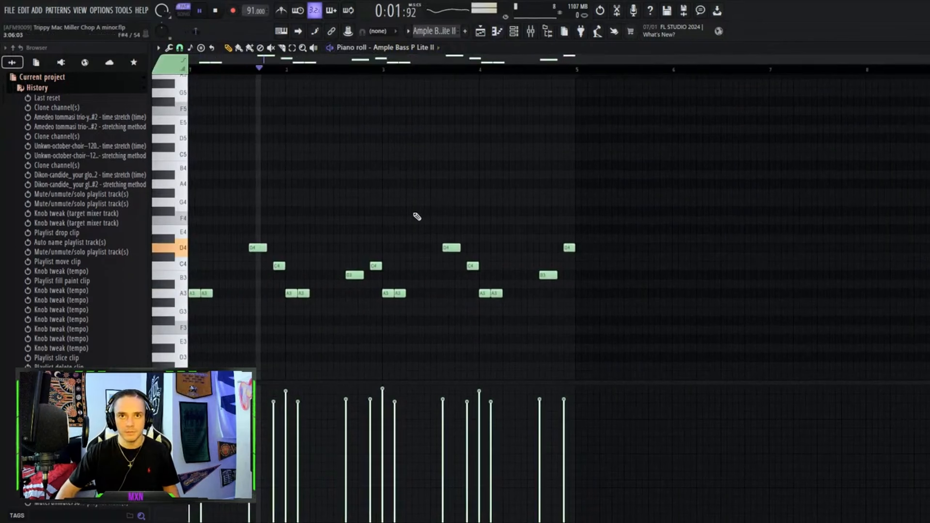
key("space")
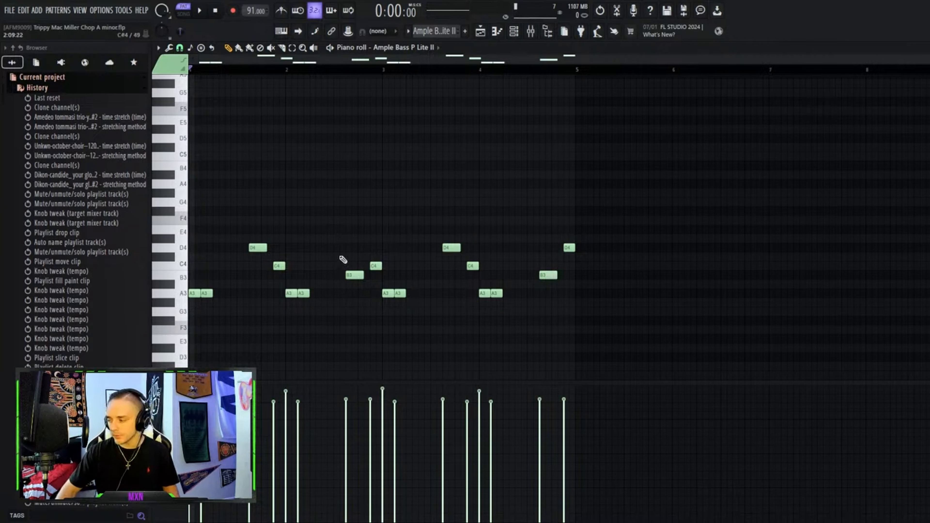
Open the Ample Bass P Lite II instrument from the channel rack, examine its settings and return to its piano roll.
left_click(514, 32)
left_click(295, 268)
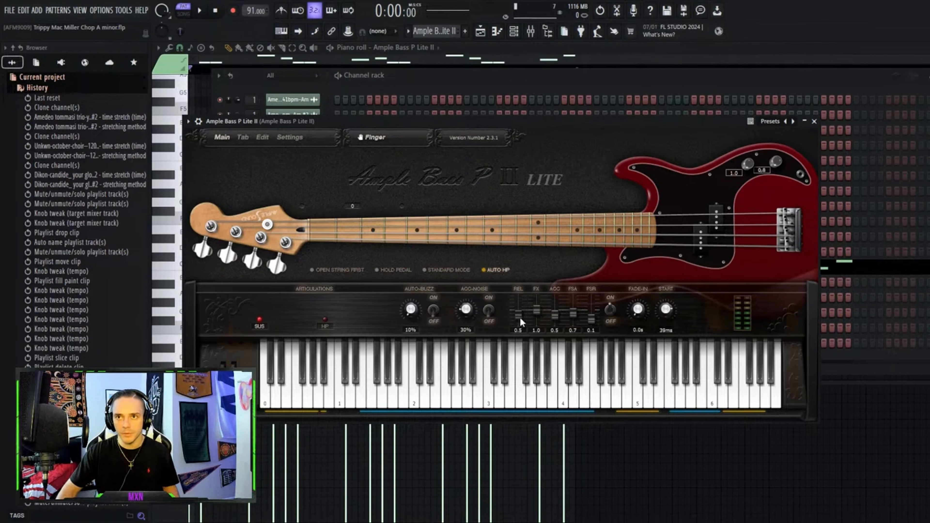
left_click(813, 122)
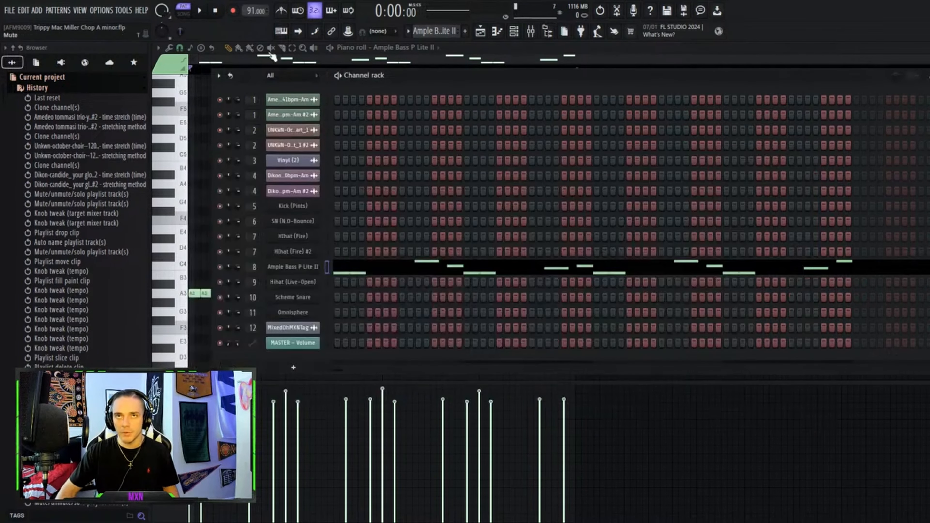
left_click(249, 62)
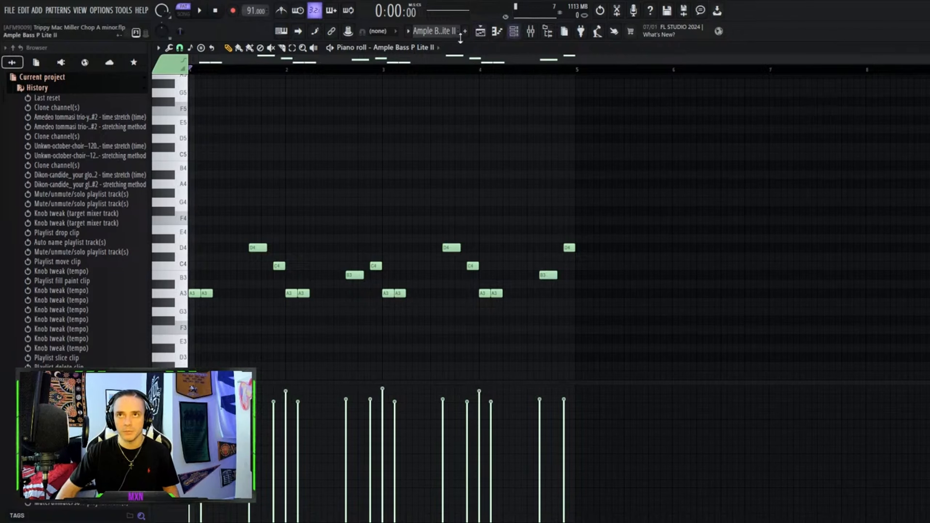
Switch to the playlist, look over the Ample Bass P Lite II instrument once more and close it.
left_click(479, 31)
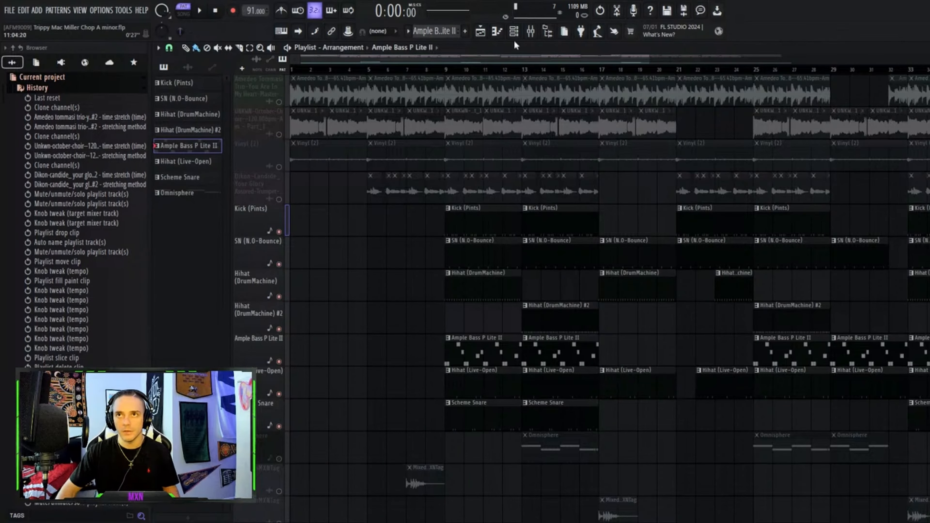
left_click(513, 32)
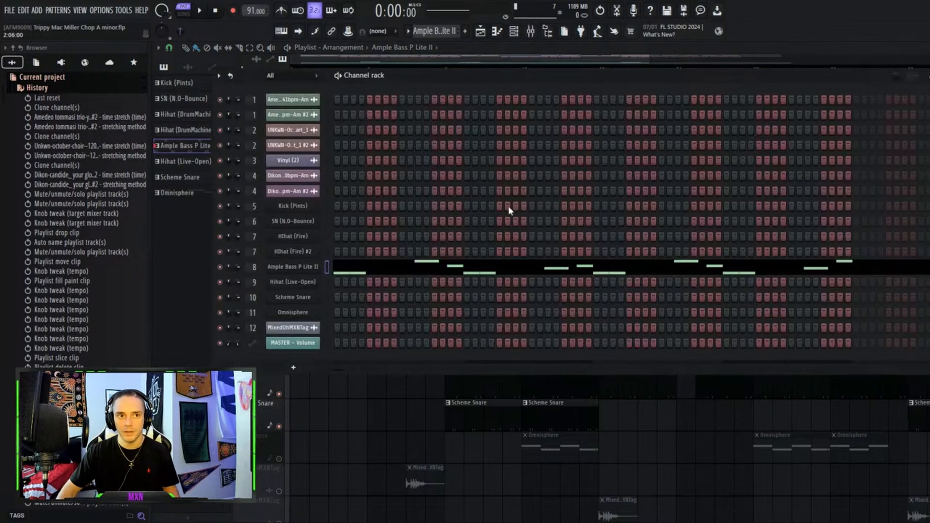
left_click(291, 267)
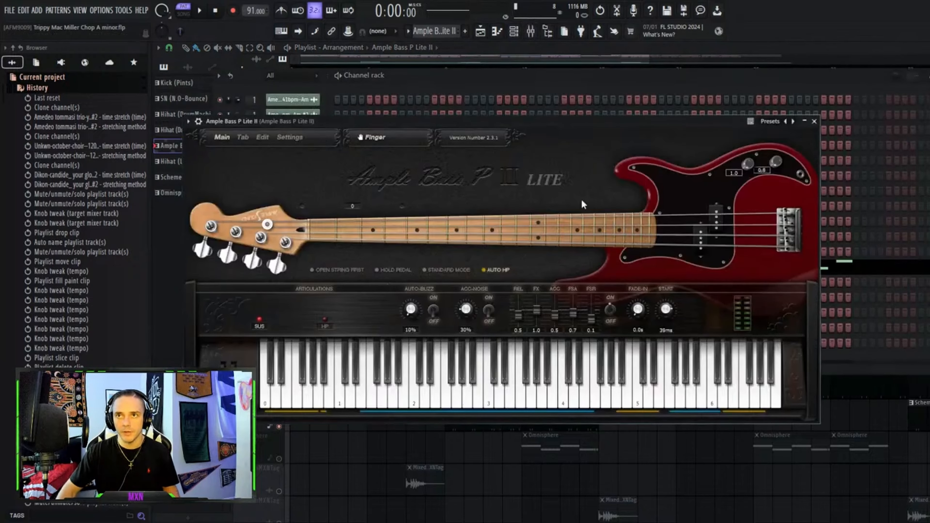
left_click(814, 121)
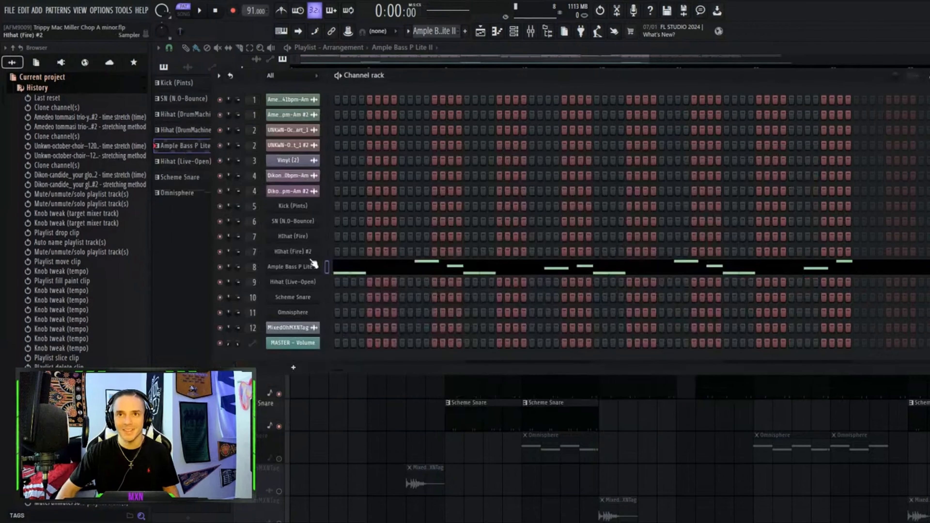
left_click(459, 62)
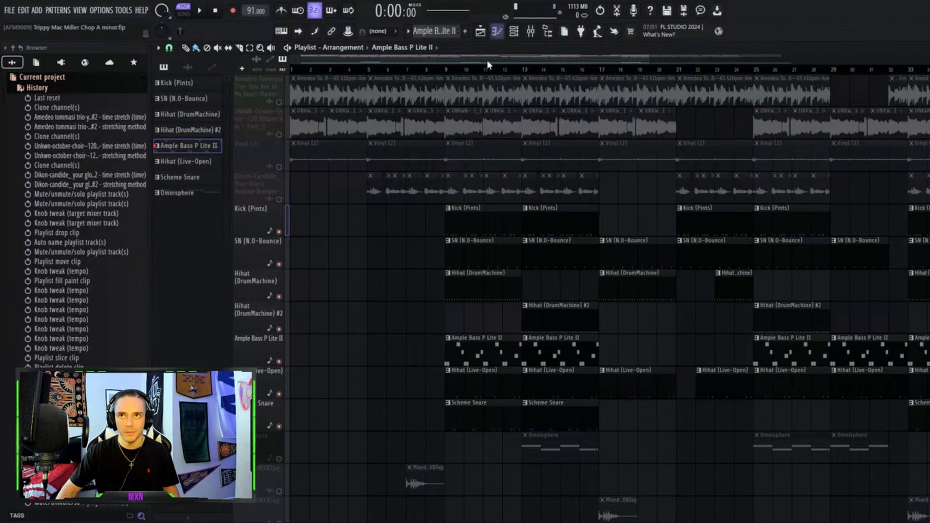
Play the drums together with the bass in the playlist from bar 11.
left_click(487, 68)
key("space")
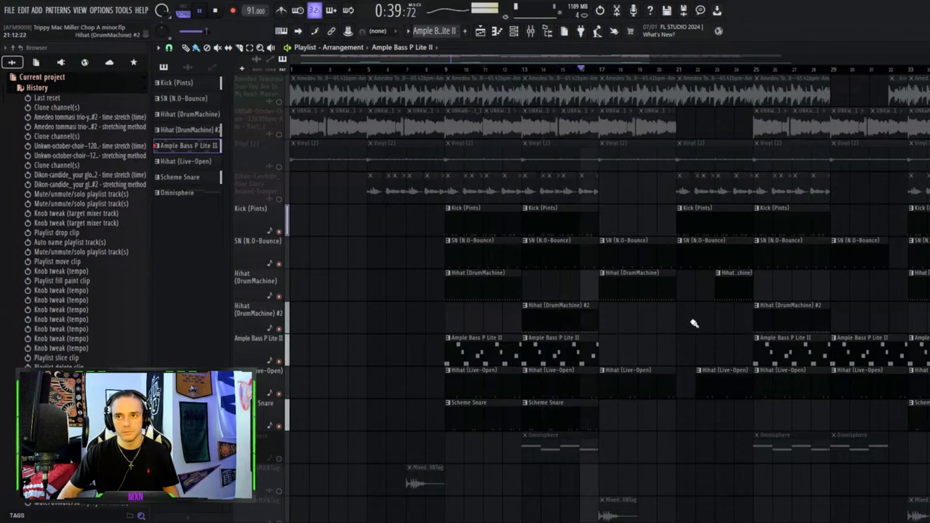
key("space")
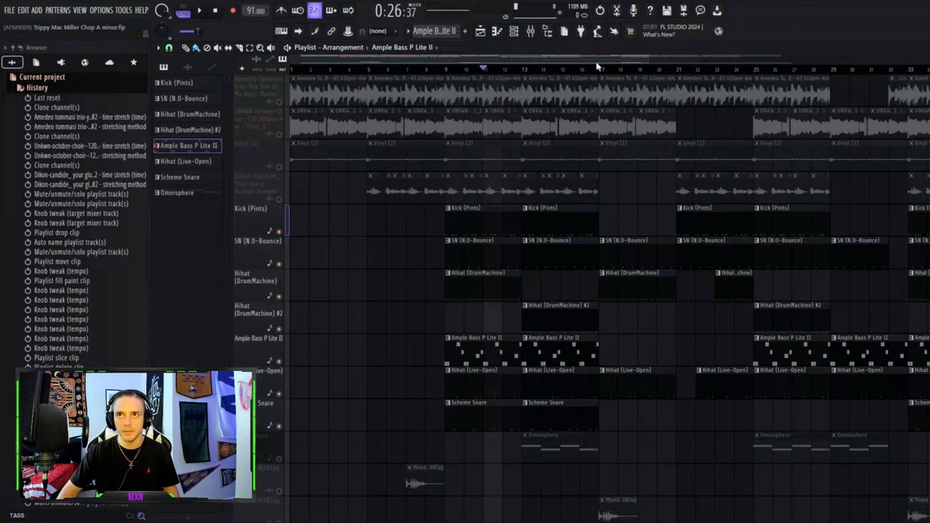
Unmute every playlist track so the samples, Omnisphere and tags sound along with the drums and bass.
left_click(600, 68)
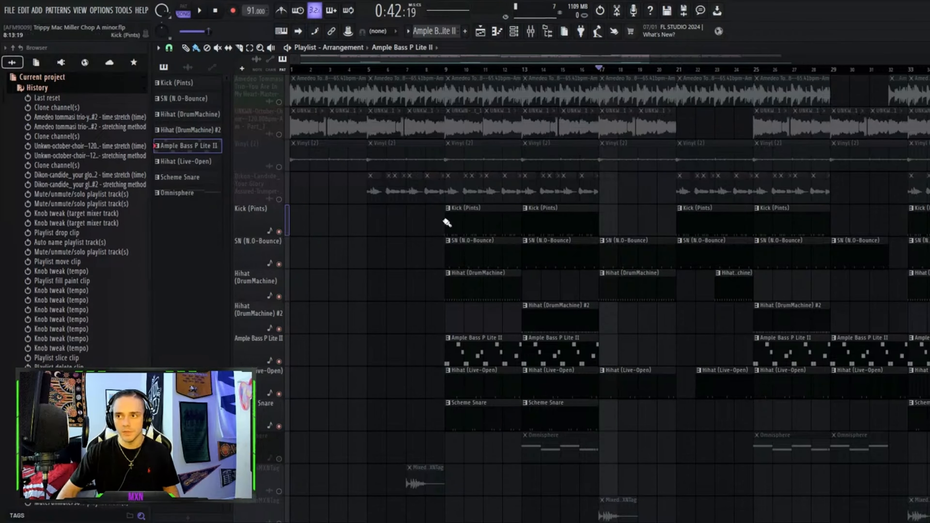
scroll(446, 223, "down", 3)
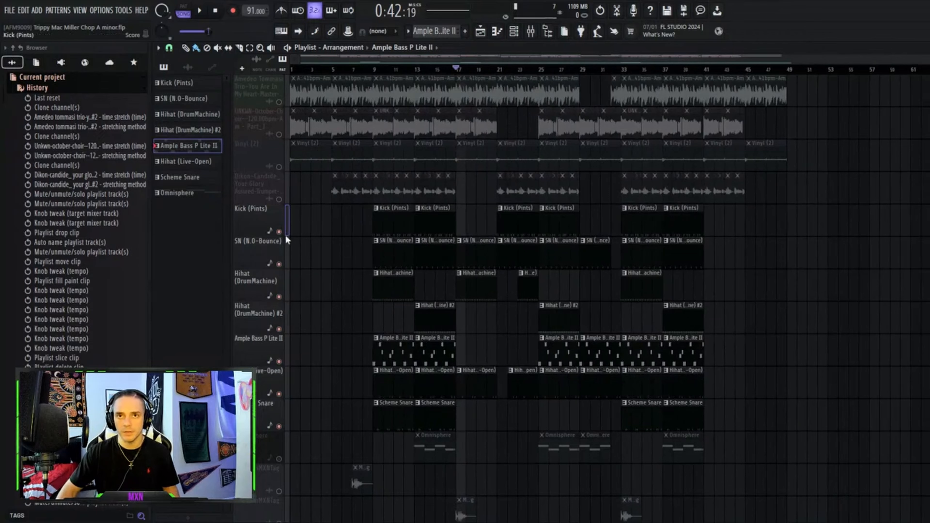
right_click(280, 232)
right_click(281, 233)
right_click(280, 233)
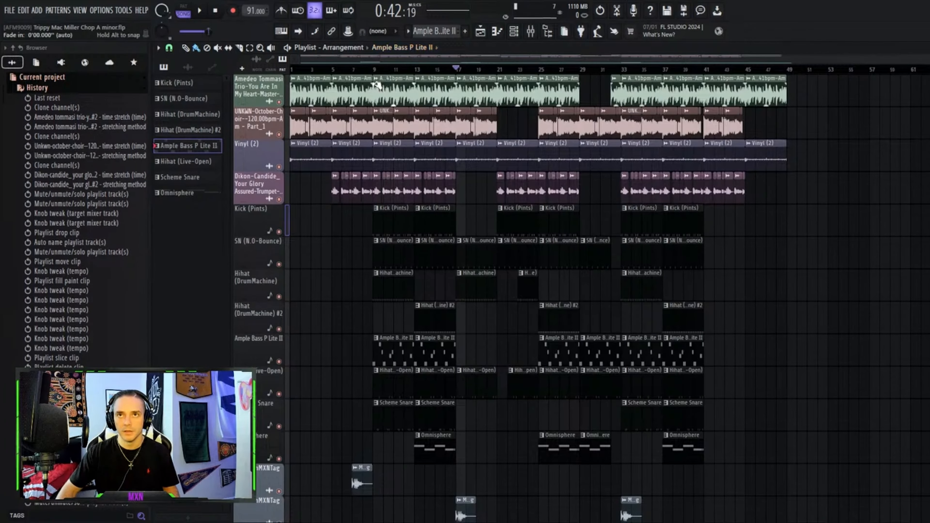
Mute the second MixedOhMXNTag playlist track and play the full arrangement from bar 9.
left_click(374, 69)
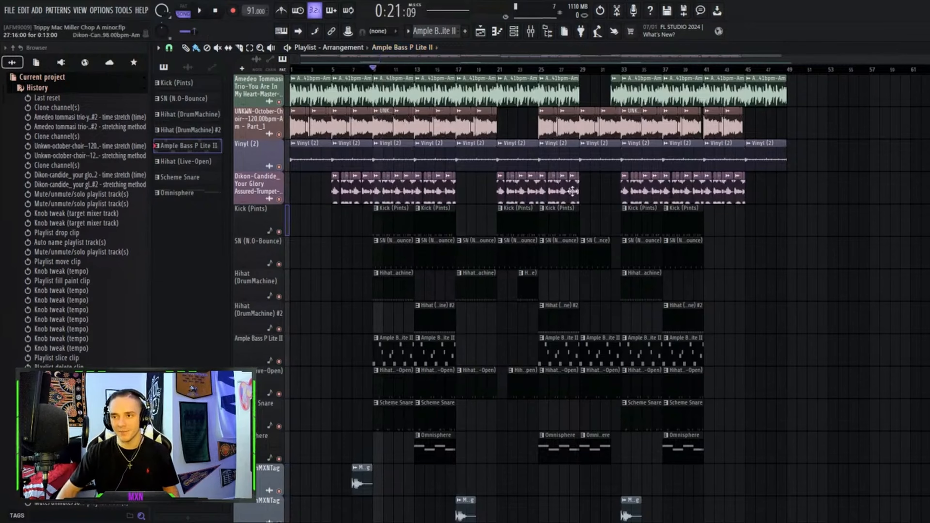
scroll(550, 253, "down", 5)
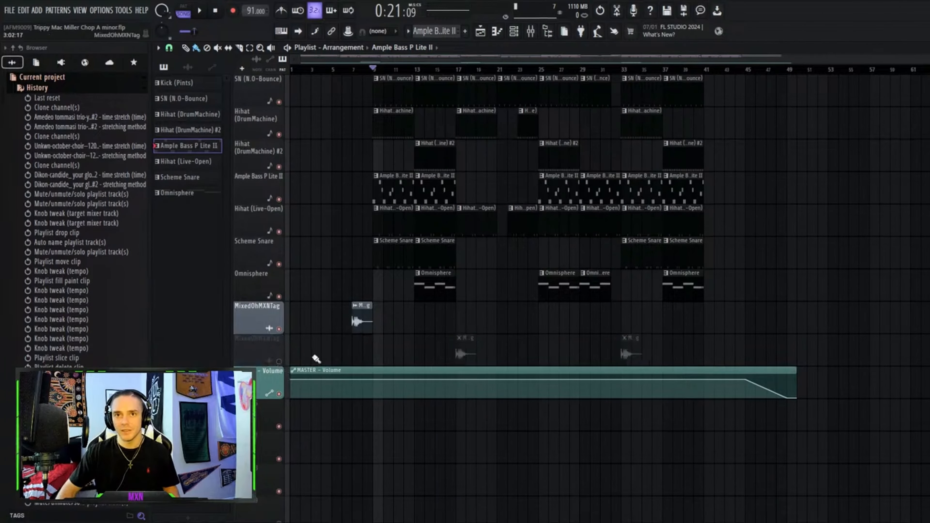
scroll(440, 183, "up", 5)
key("F9")
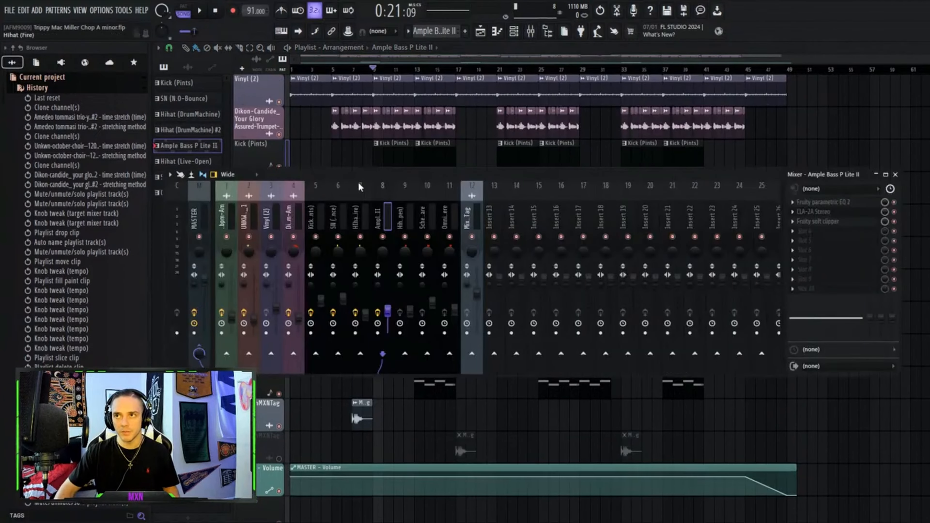
key("F9")
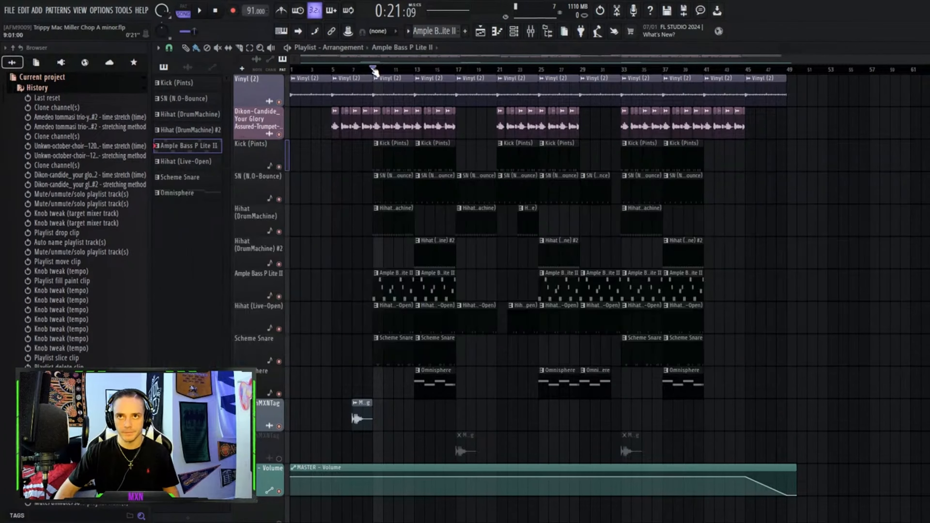
scroll(459, 165, "up", 2)
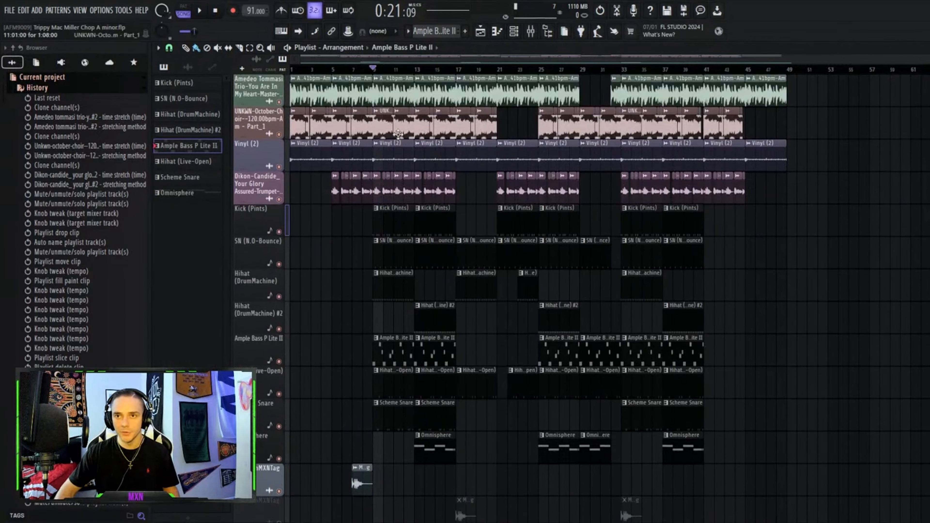
key("space")
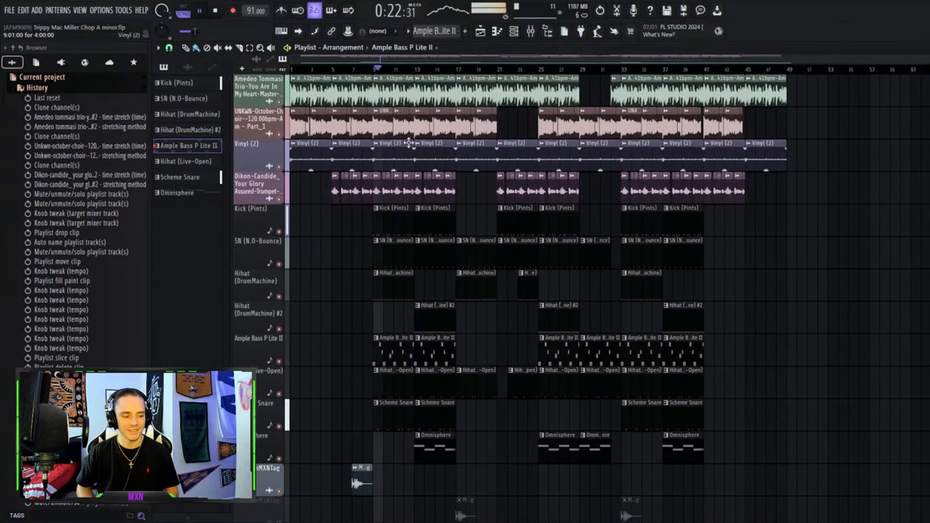
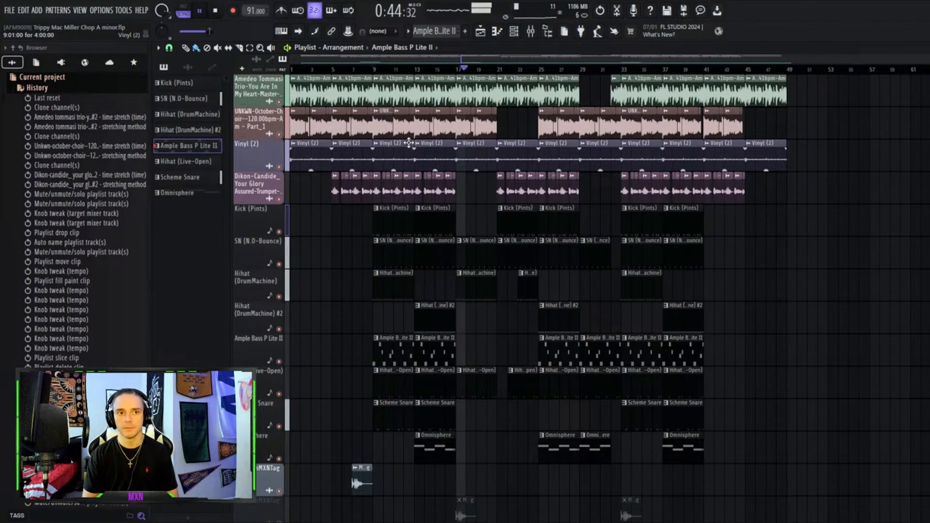
key("space")
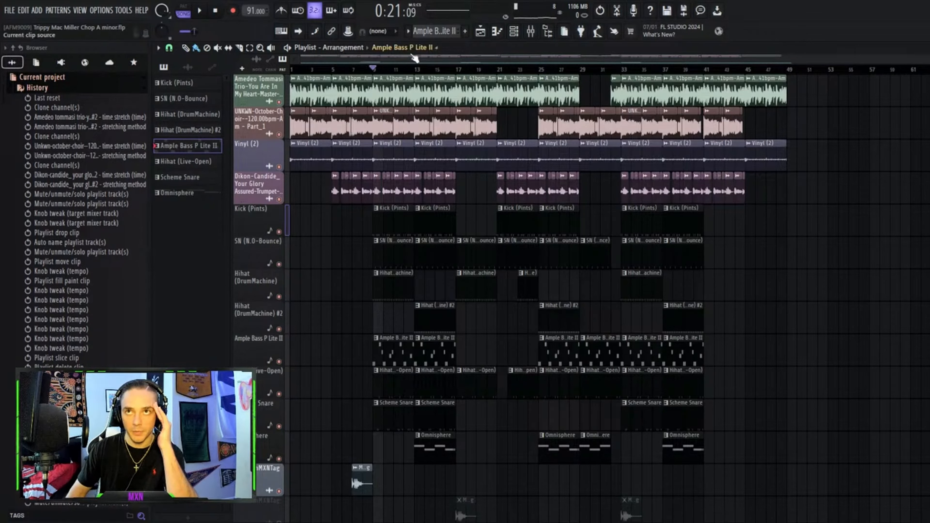
Place the playhead at bars 17, 49 and 33 to examine the arrangement's sections, down to the MASTER - Volume automation.
left_click(462, 71)
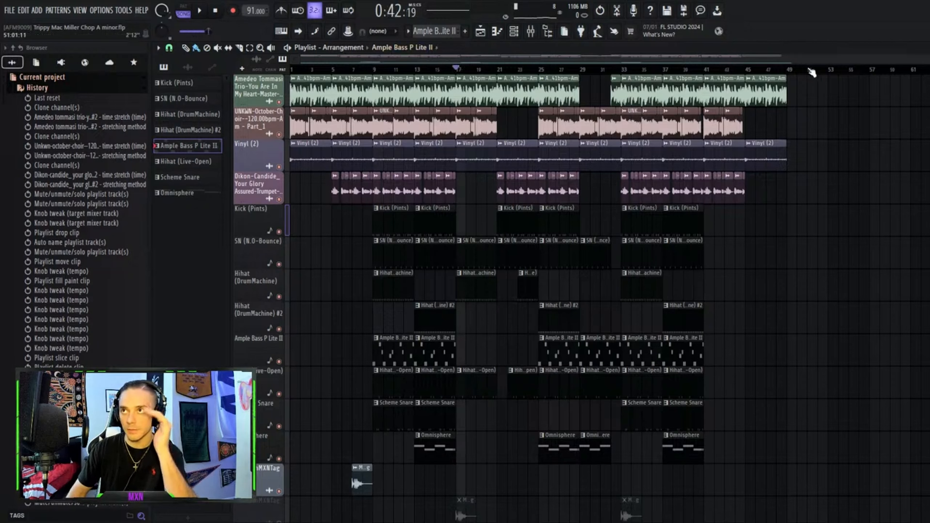
left_click(790, 71)
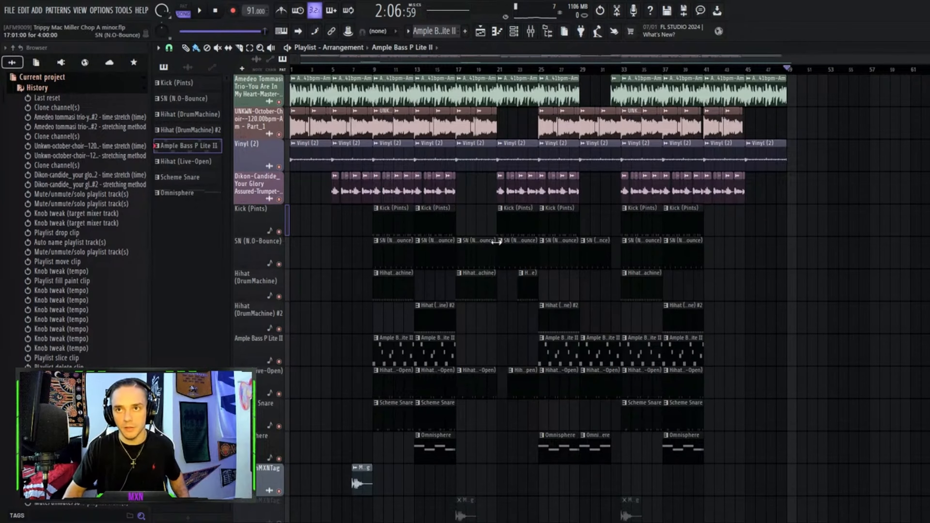
scroll(500, 267, "up", 1)
scroll(499, 267, "up", 2)
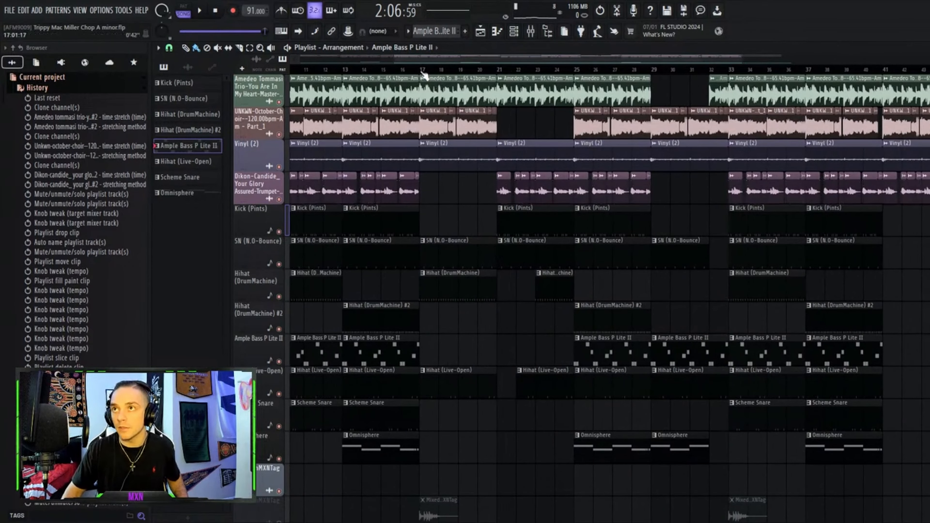
left_click(732, 65)
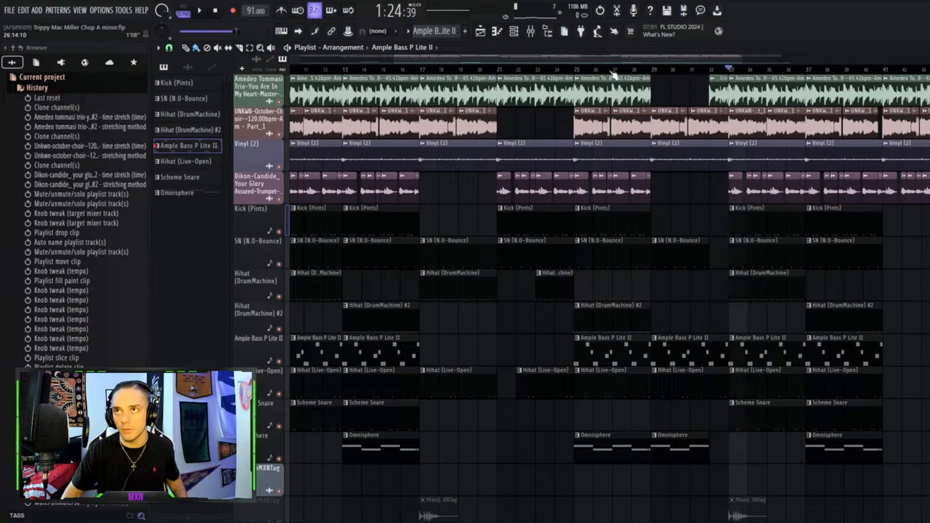
scroll(510, 137, "down", 3)
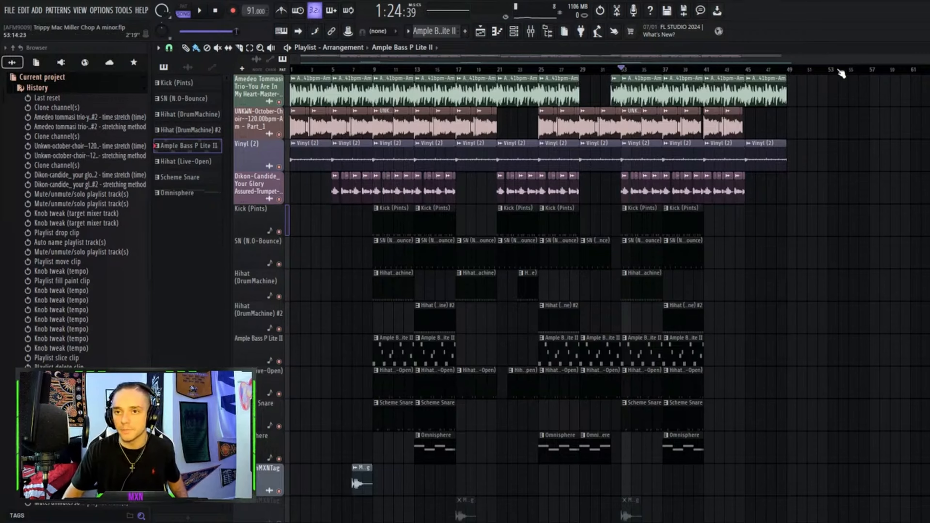
scroll(788, 249, "down", 3)
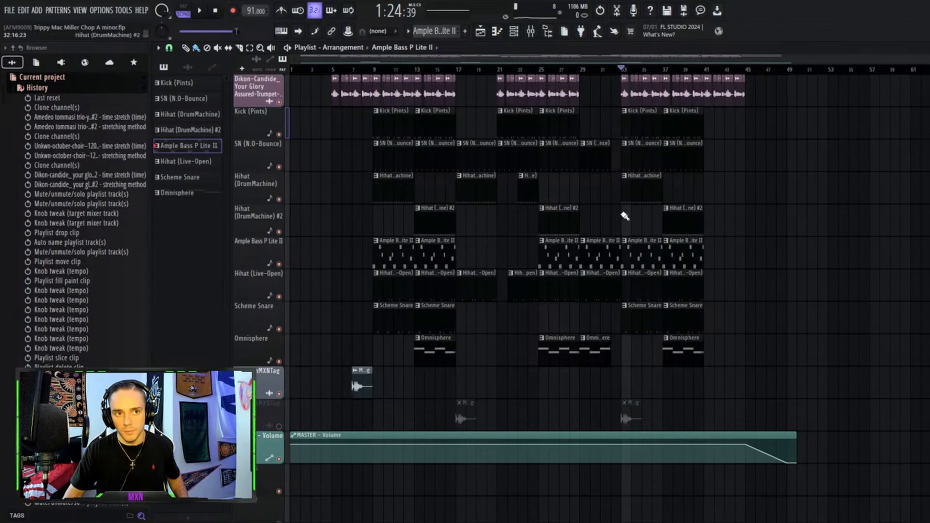
Open the mixer, solo the Amedeo Tommasi Trio track, play it and bring up its Fruity parametric EQ 2.
left_click(530, 32)
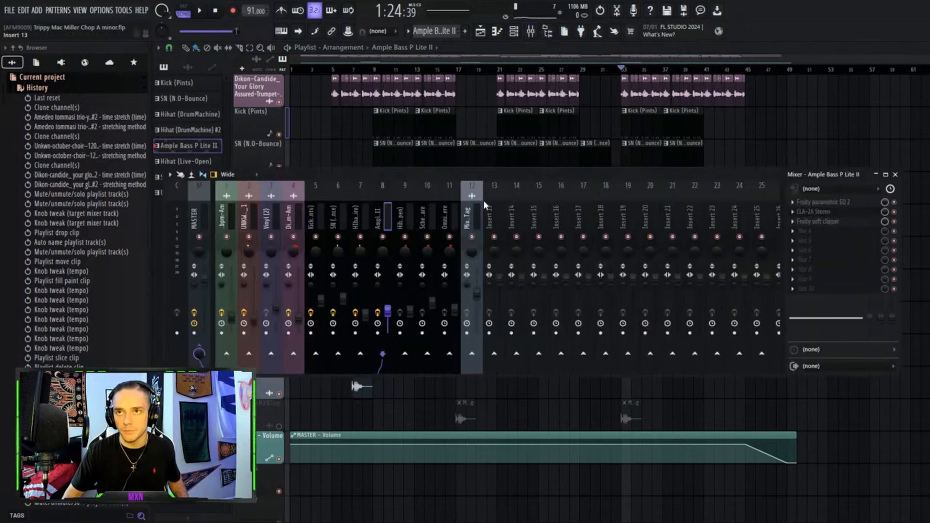
left_click(234, 218)
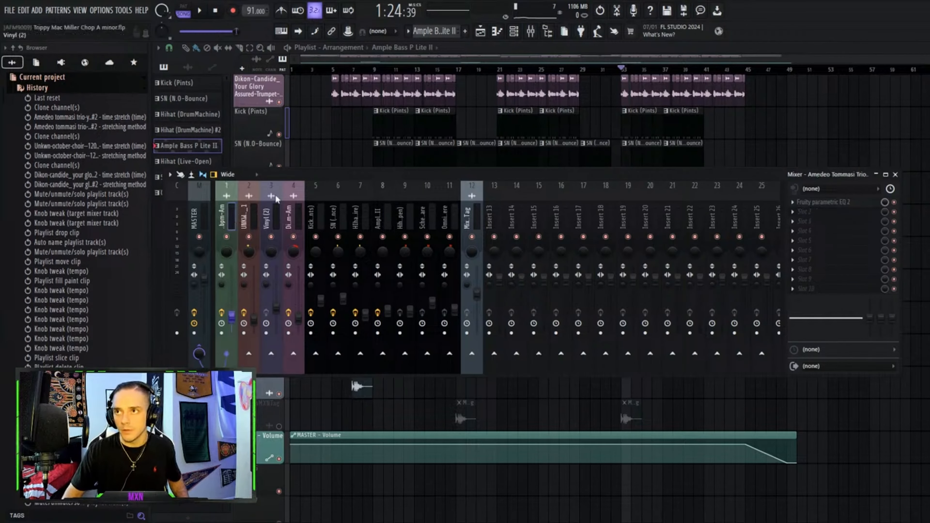
key("Right")
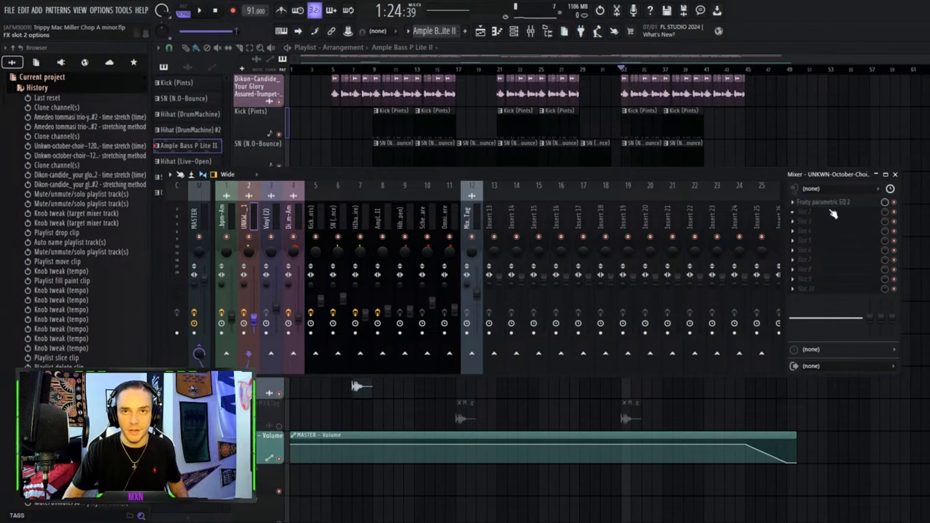
left_click(231, 219)
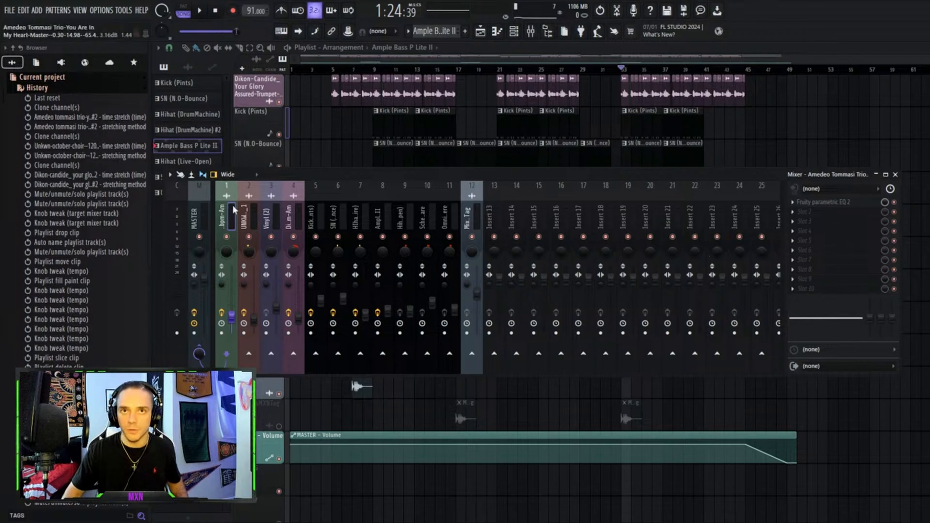
key("space")
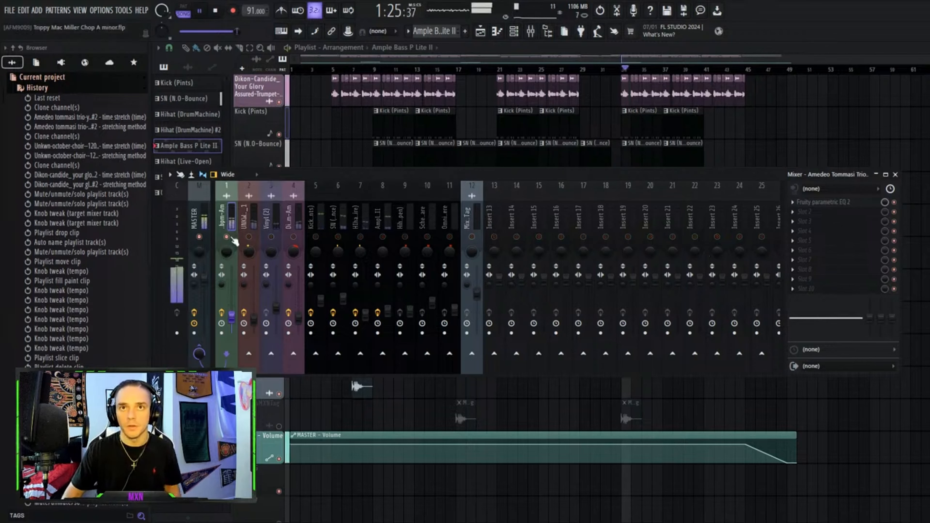
key("space")
left_click(831, 203)
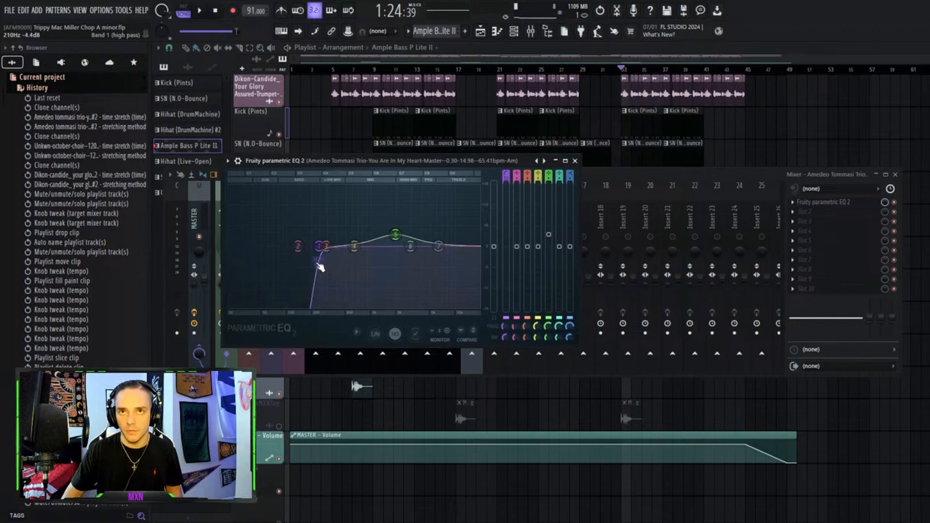
Audition the Amedeo Tommasi Trio sample with its high-pass band moved down to the lowest frequencies, and undo the move.
key("space")
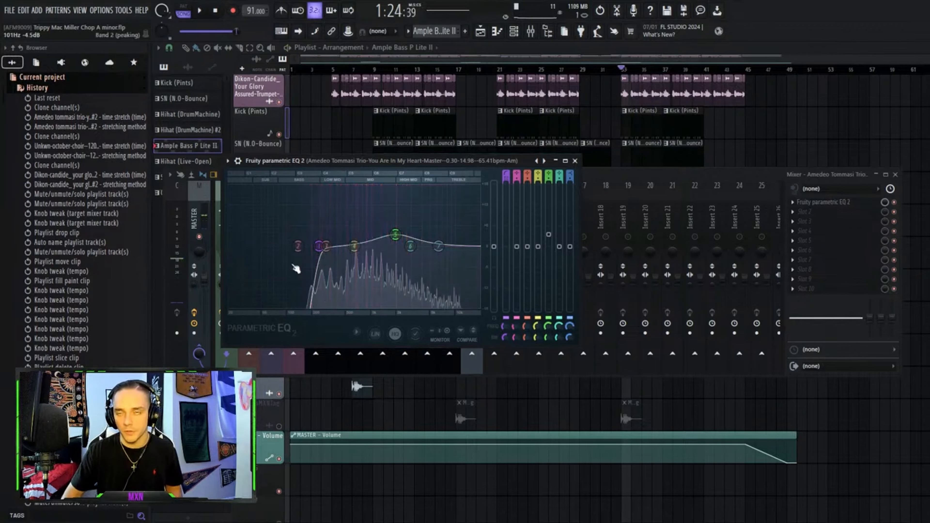
left_click_drag(318, 245, 244, 246)
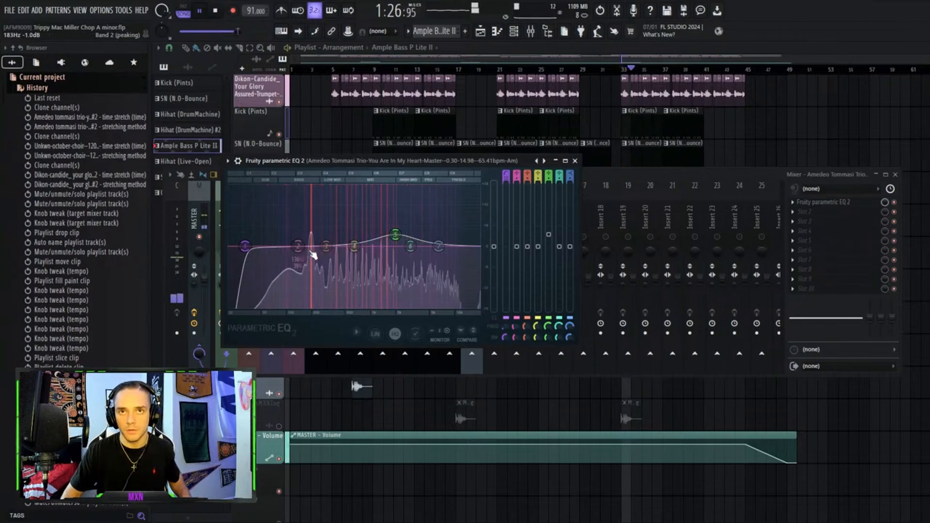
key("space")
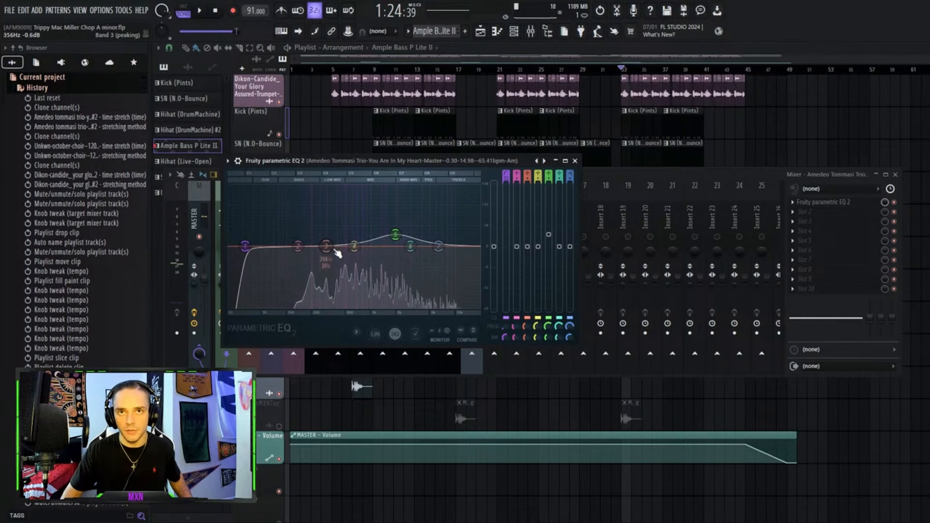
key("ctrl+z")
key("ctrl+z")
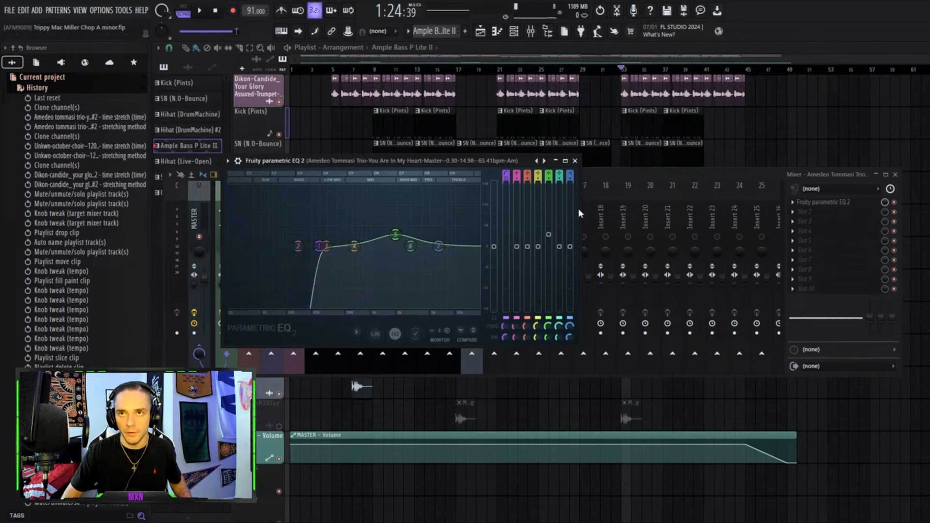
Audition EQ band 5 boosted to about 16 dB at 1948 Hz, undo it, and play the sample through a midrange band-pass curve.
key("space")
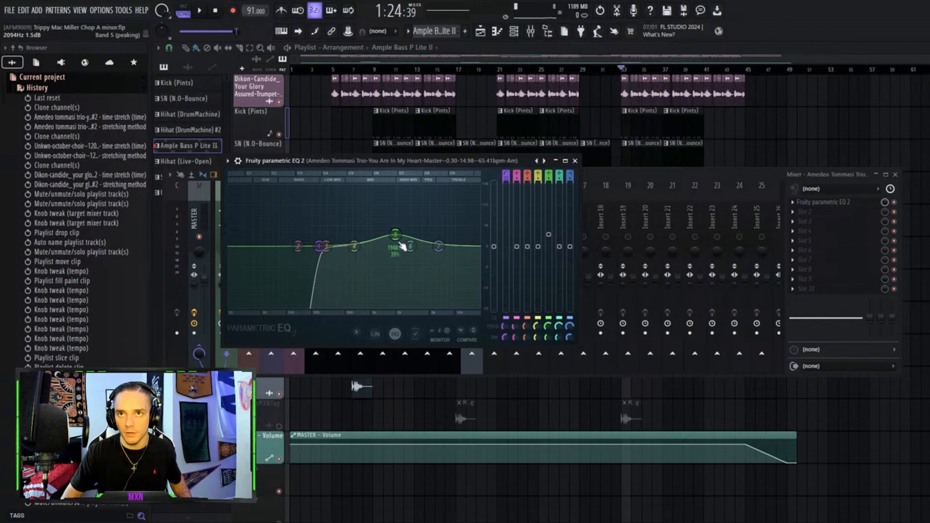
left_click_drag(550, 236, 551, 195)
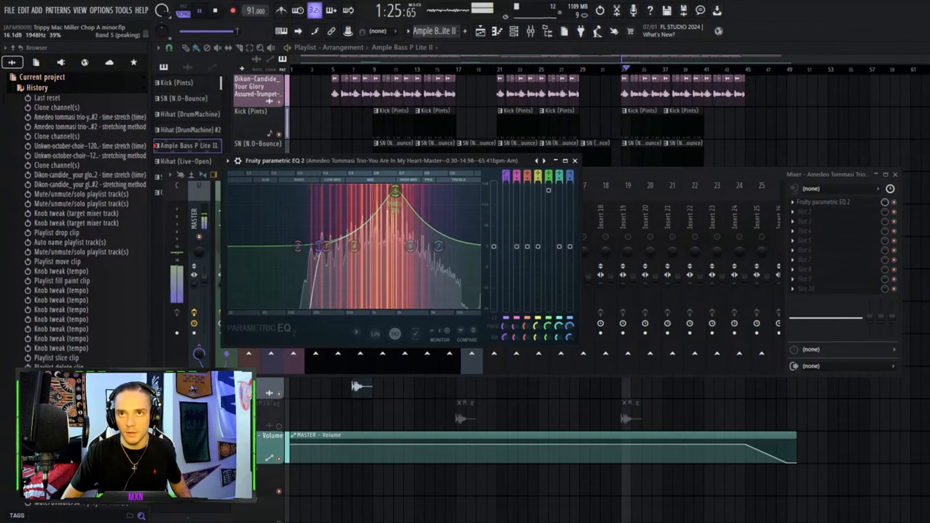
key("space")
key("ctrl+z")
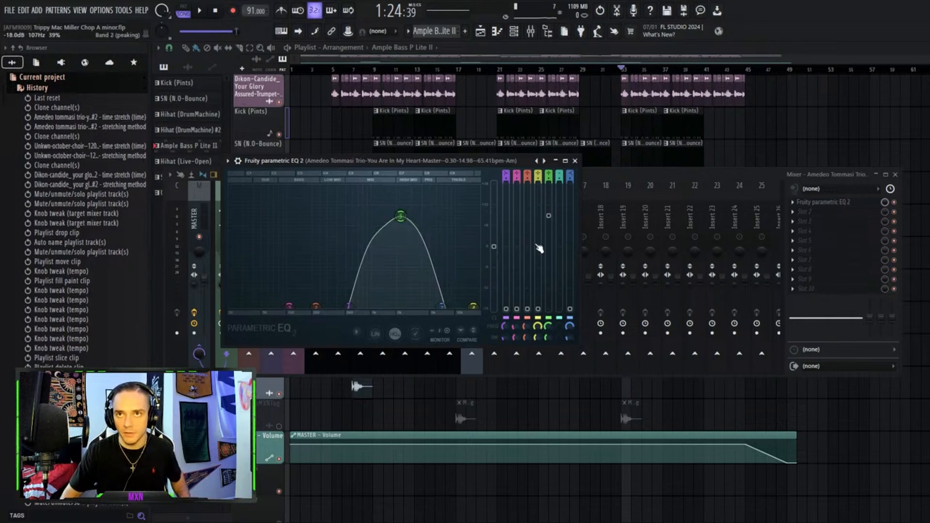
key("space")
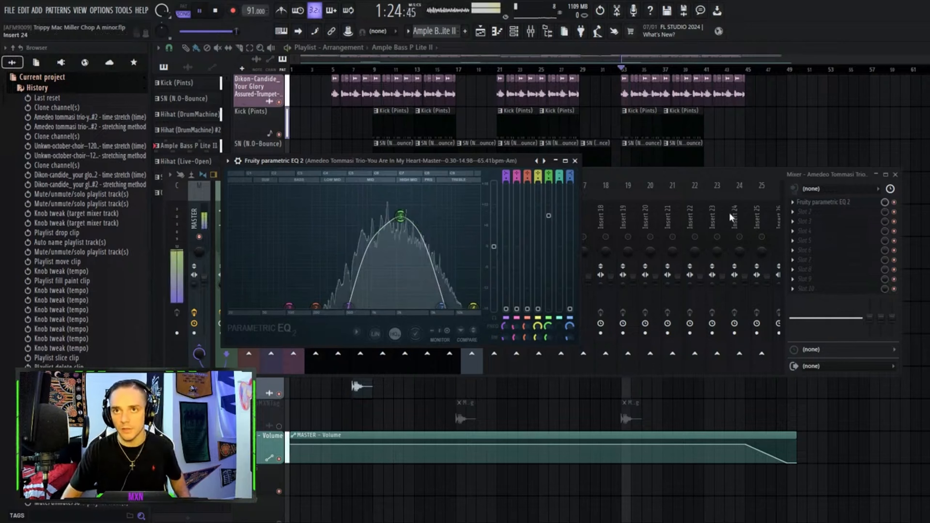
key("space")
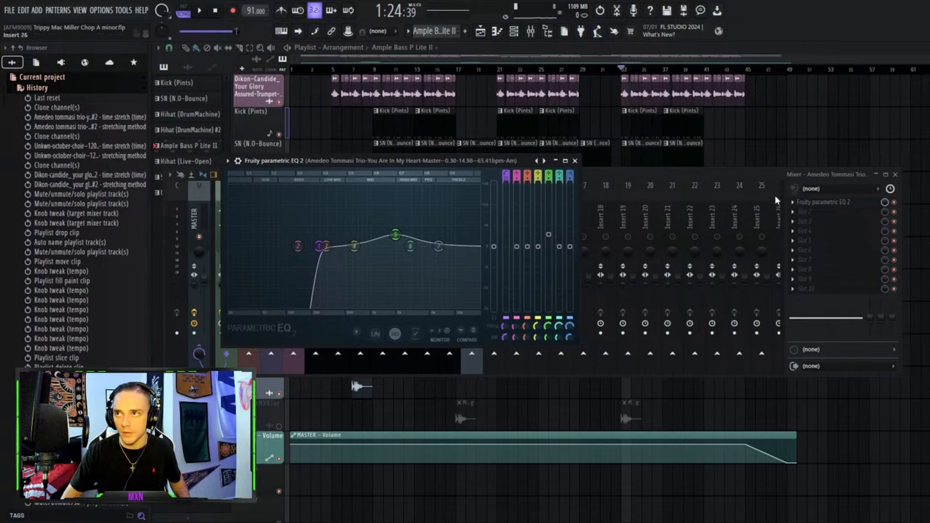
Solo the UNKWN-October-Choir mixer track and play it on its own.
left_click_drag(884, 203, 884, 208)
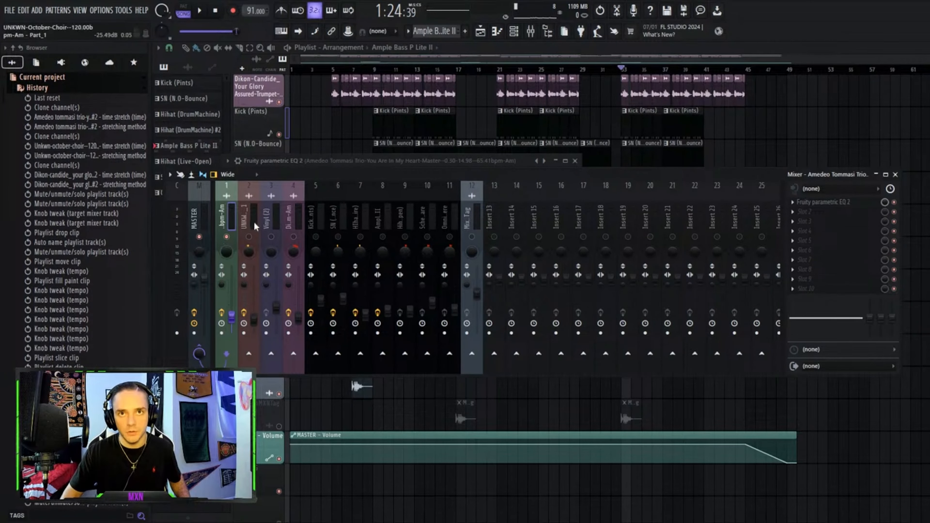
right_click(251, 238)
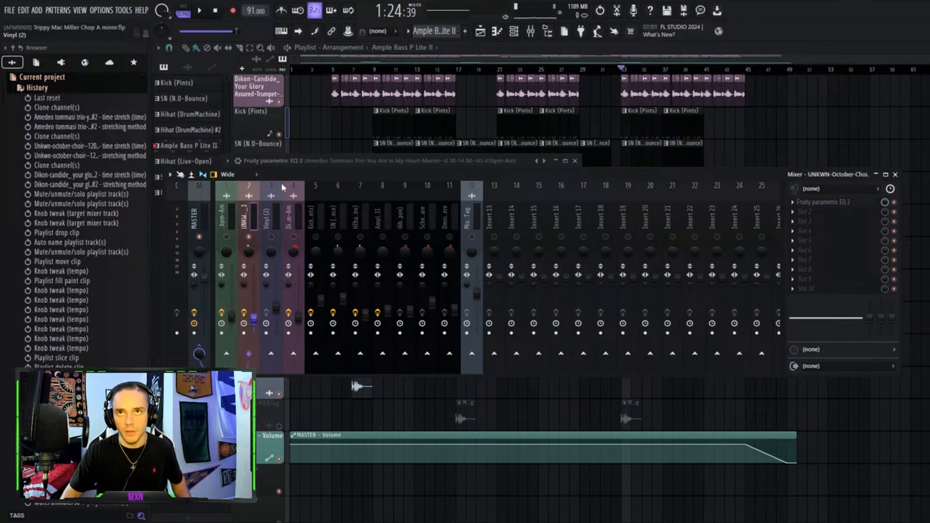
key("space")
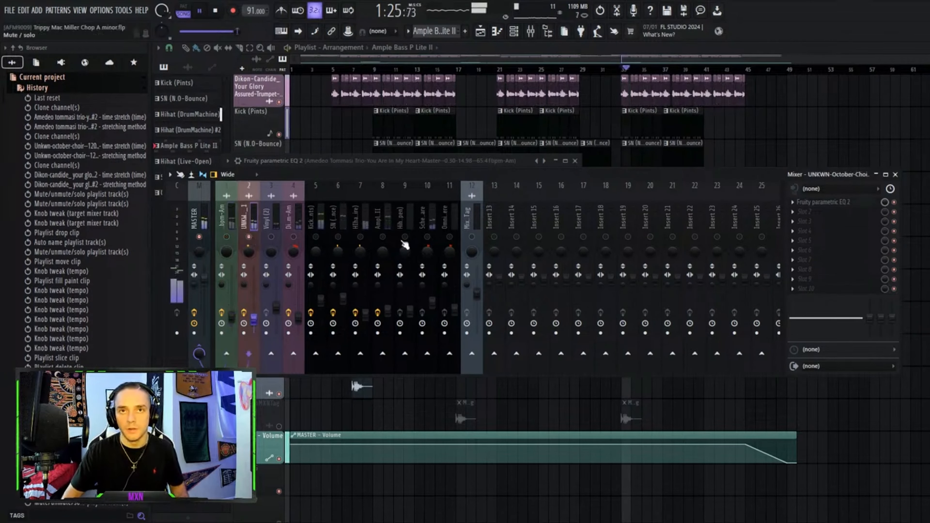
key("space")
Compare the choir with its Fruity parametric EQ 2 bypassed and active, and bring up the EQ curve.
left_click(860, 203)
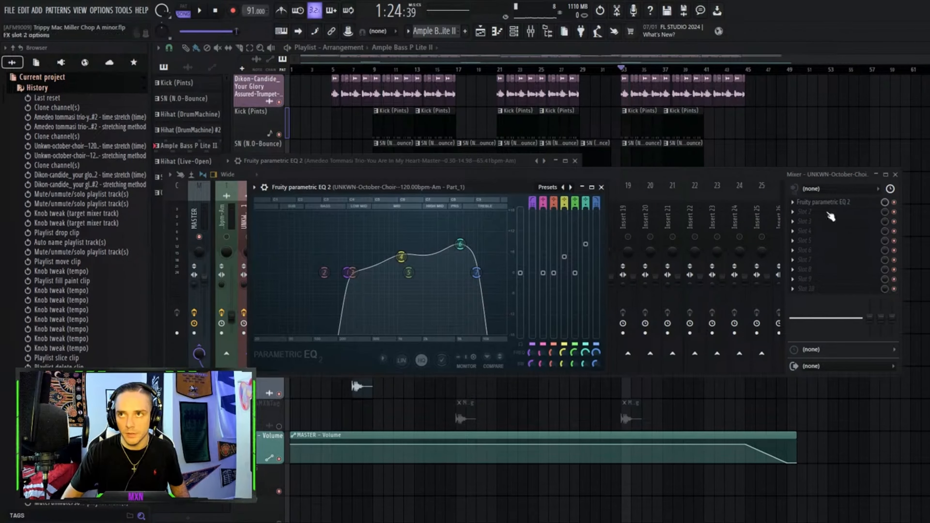
left_click(846, 204)
key("space")
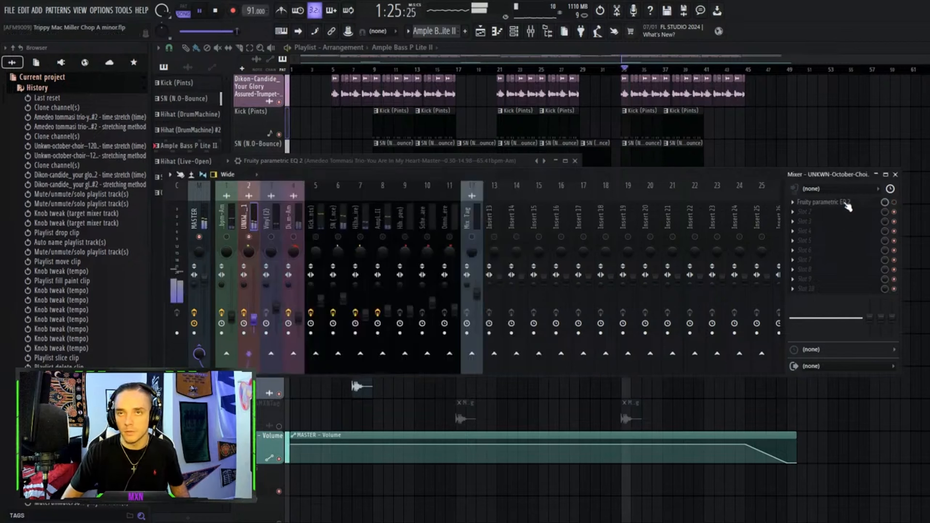
left_click(845, 202)
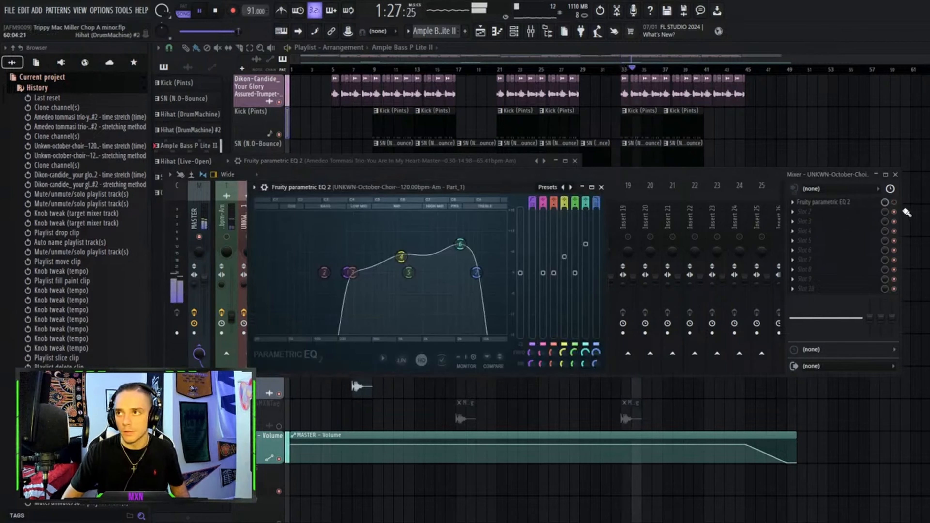
left_click(842, 202)
key("space")
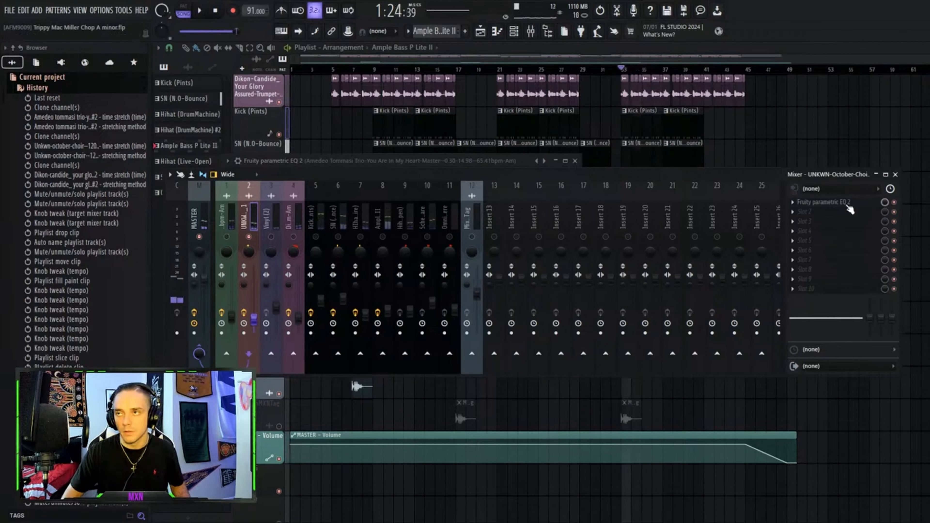
left_click(842, 202)
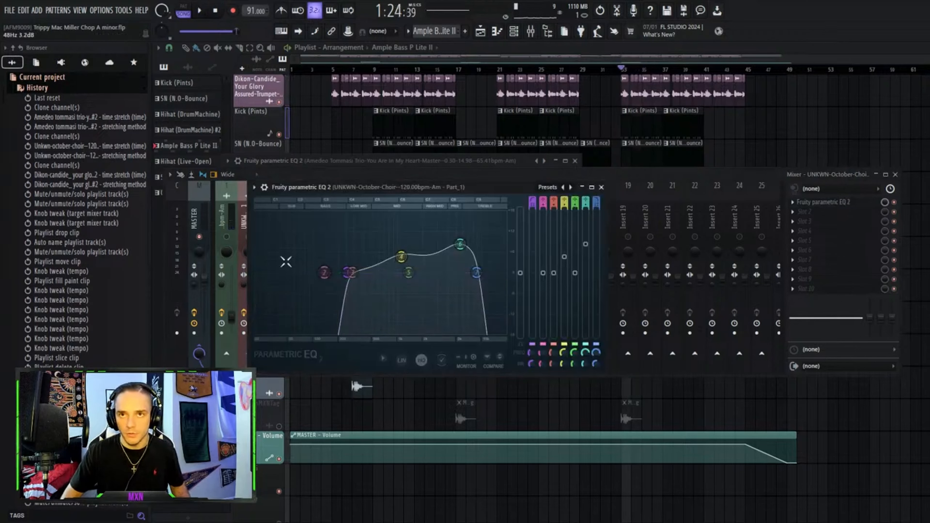
Audition the choir with its high-pass band lowered to about 29 Hz, and undo the move.
key("space")
left_click_drag(351, 273, 257, 273)
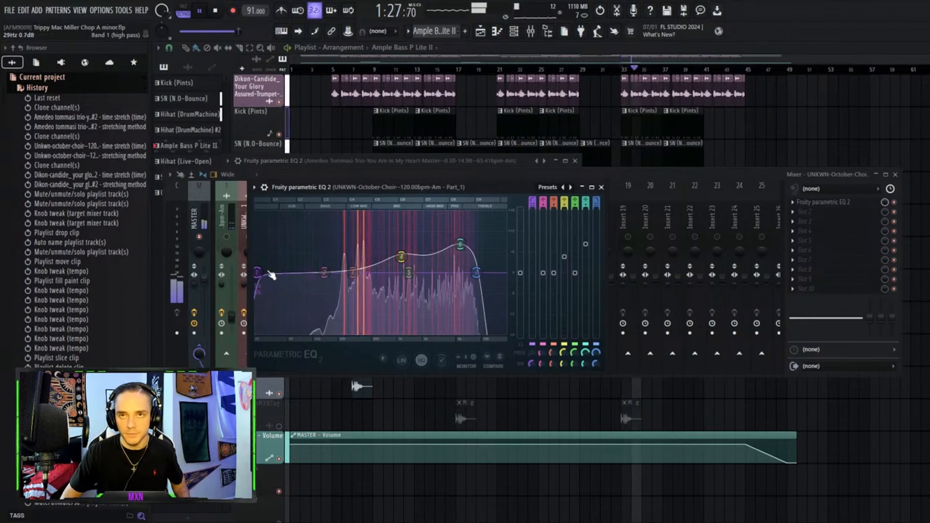
key("space")
key("ctrl+z")
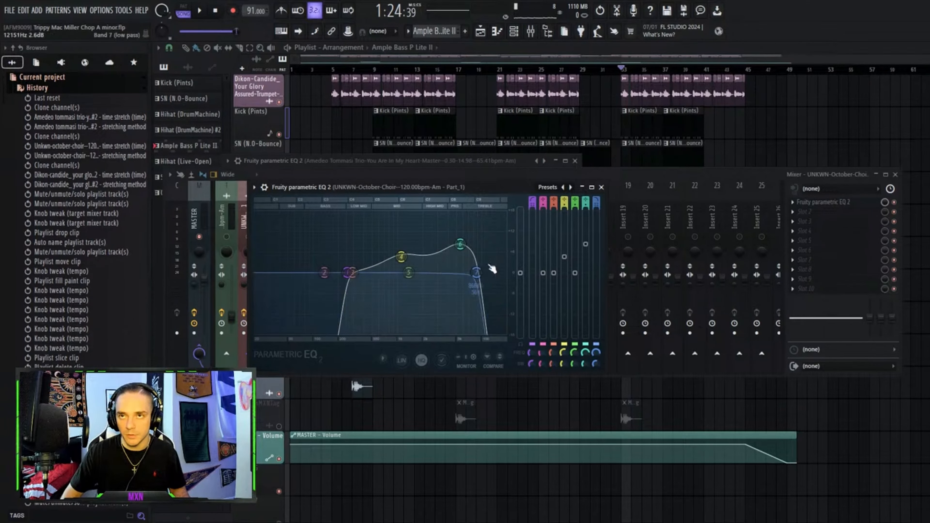
Play the choir while trying out its EQ's low-pass band, and close the EQ.
key("space")
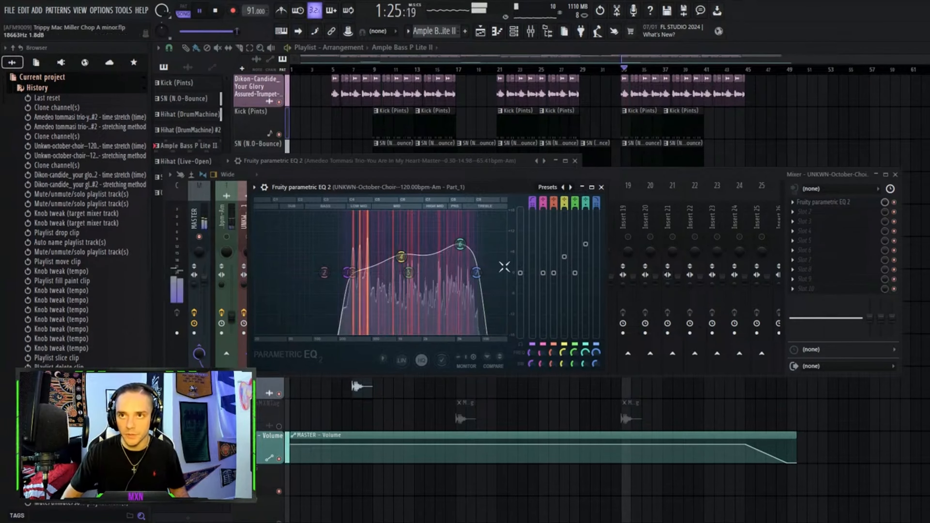
mouse_move(475, 272)
left_mouse_down()
mouse_move(451, 273)
mouse_move(475, 273)
left_mouse_up()
key("space")
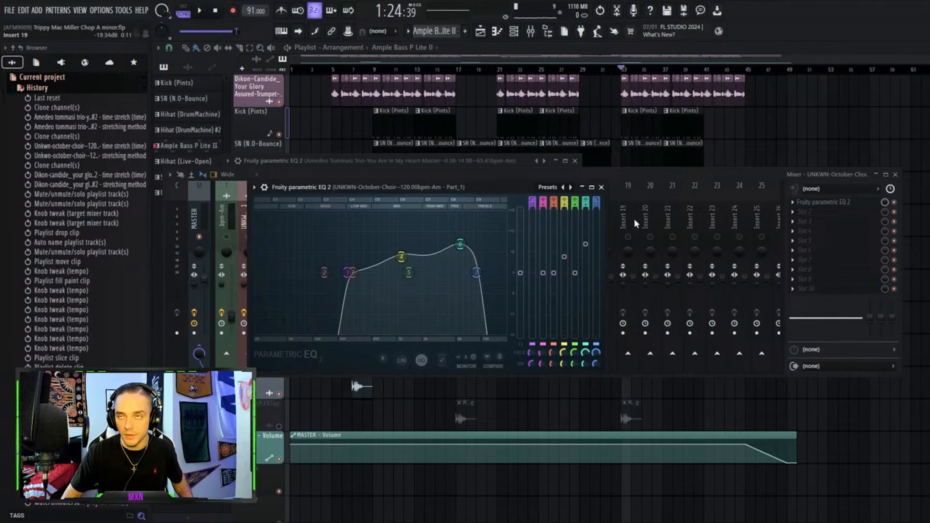
left_click(601, 187)
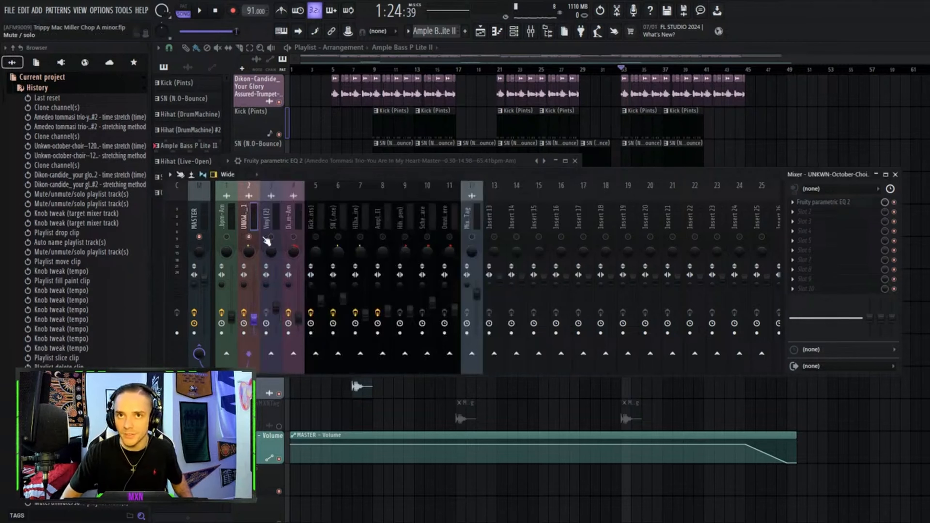
Solo the Vinyl (2) mixer track, examine the vinyl clip's audio settings in the playlist, and return to the mixer.
left_click(271, 225)
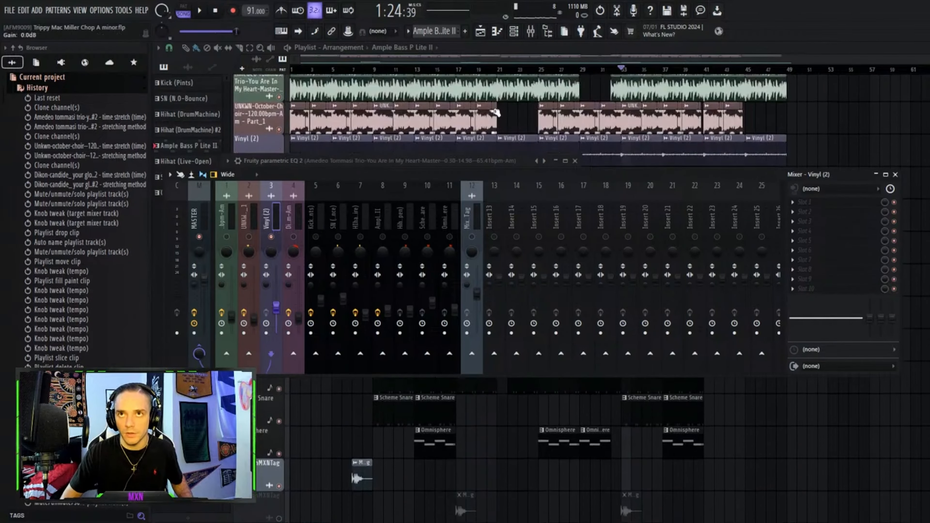
scroll(230, 133, "up", 1)
scroll(230, 134, "up", 1)
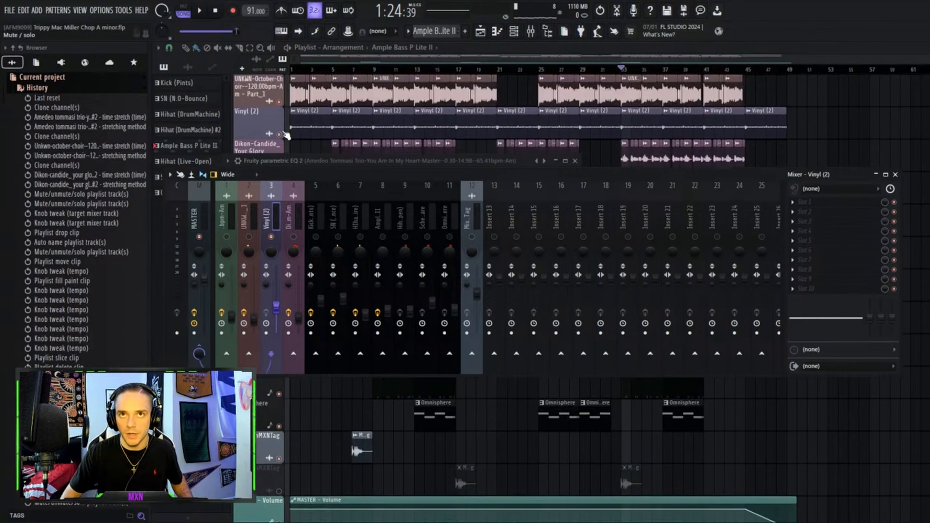
left_click(323, 130)
double_click(323, 130)
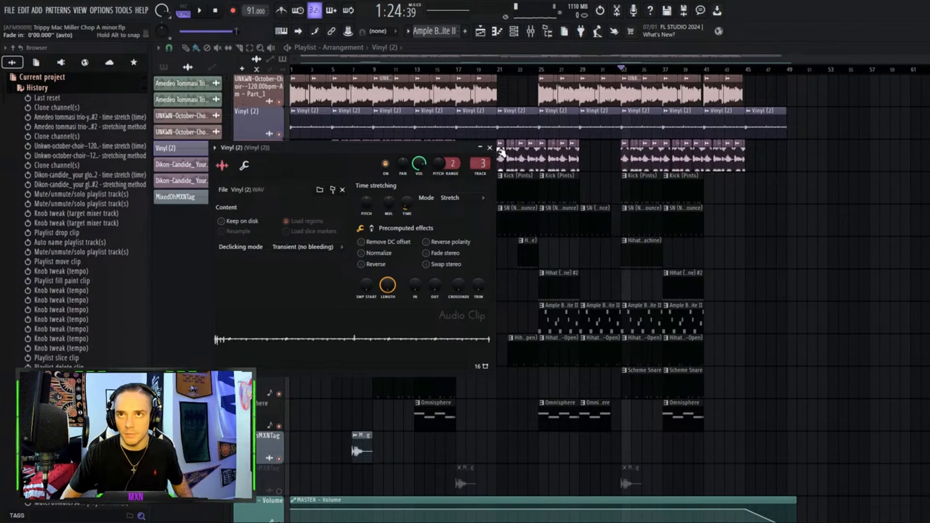
left_click(489, 148)
left_click(531, 31)
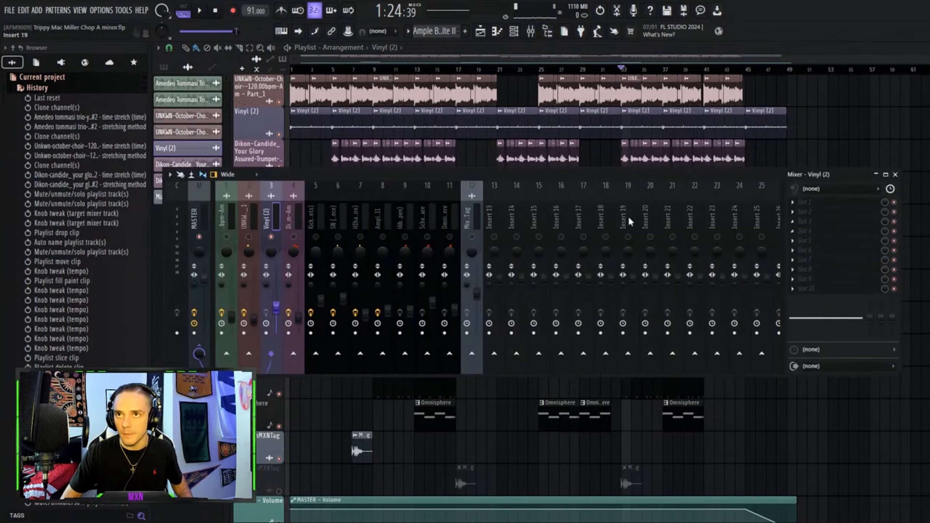
Solo the Dikon-Candide trumpet track in the mixer and examine its Fruity parametric EQ 2 curve.
left_click(295, 240)
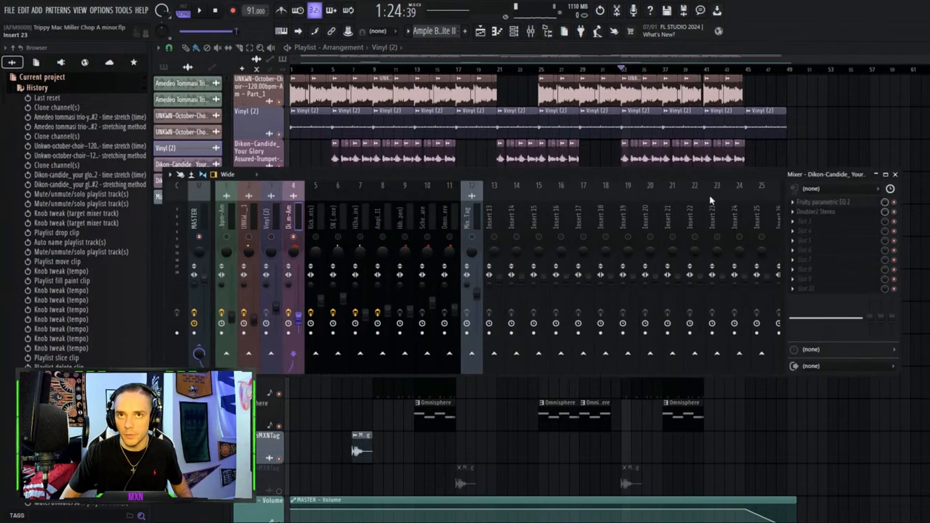
left_click(828, 203)
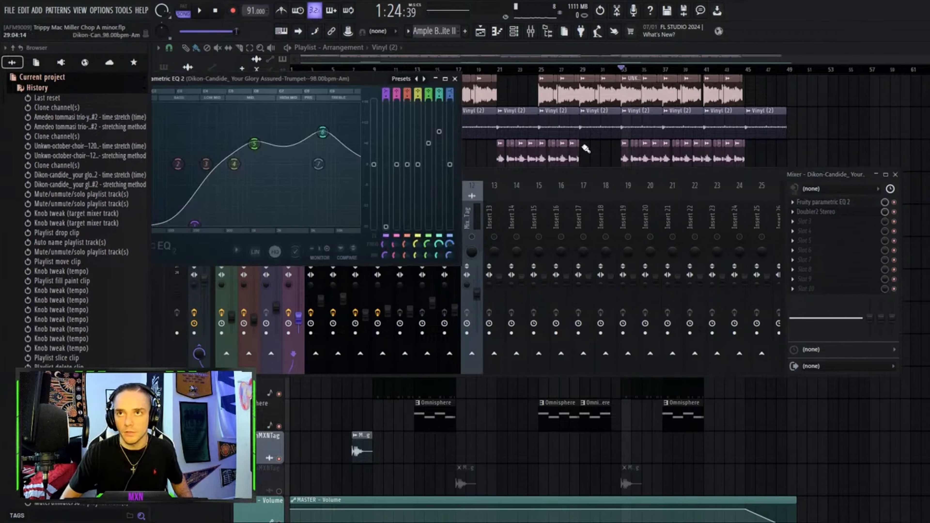
left_click(454, 79)
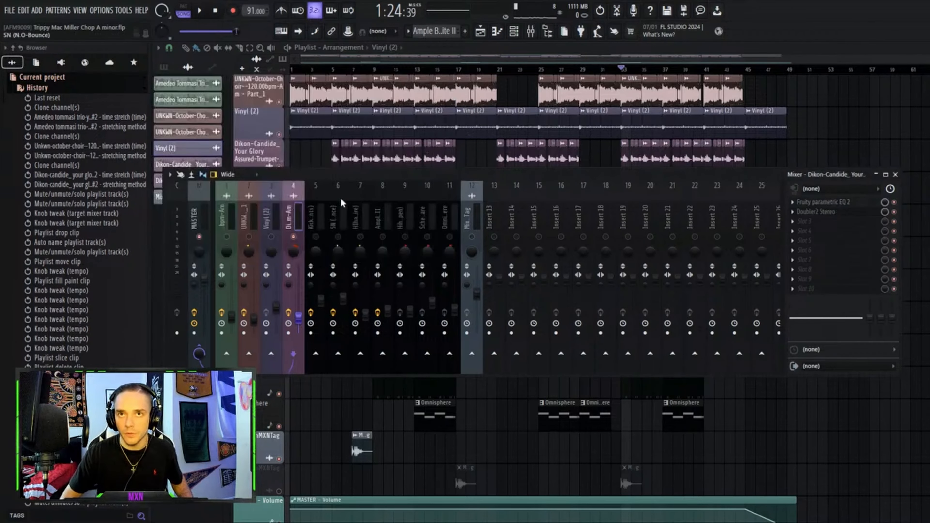
Unmute the choir mixer track alongside the trumpet, inspect the choir's panning, and reselect the Dikon-Candide trumpet track.
left_click(248, 238)
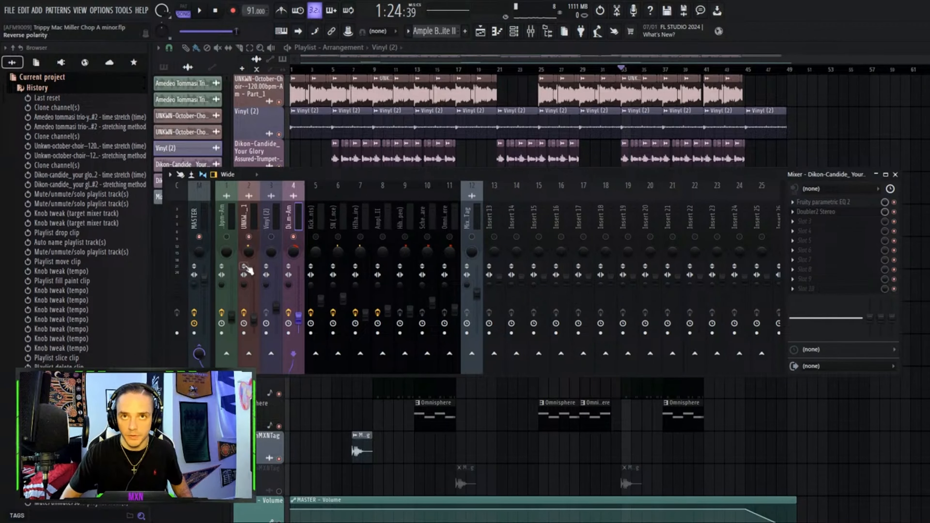
left_click_drag(248, 252, 248, 255)
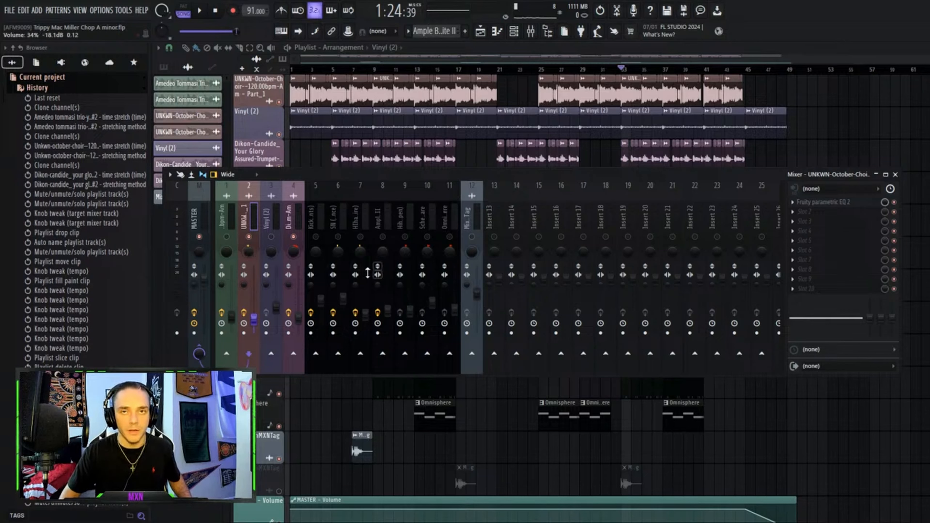
left_click(293, 251)
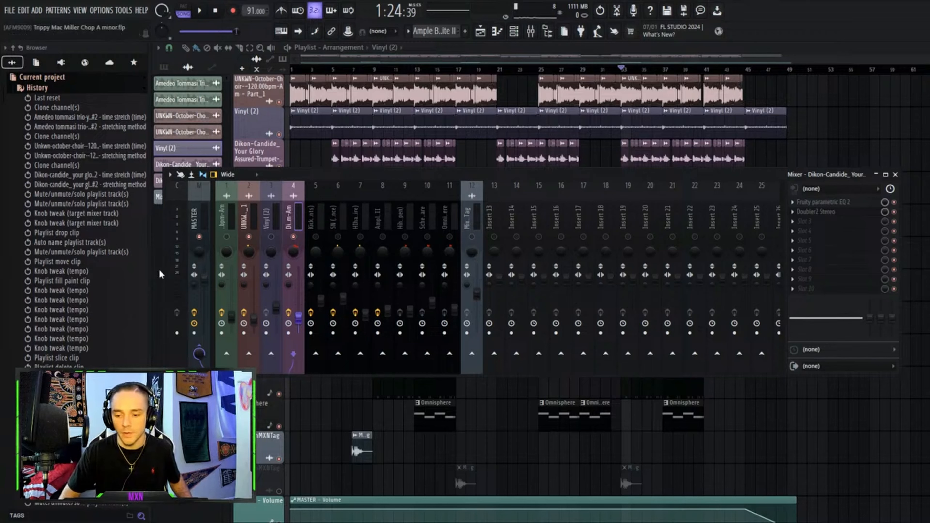
Examine the trumpet's Fruity parametric EQ 2 beside its mixer track, toggle the track's solo state, and play the section.
left_click(823, 202)
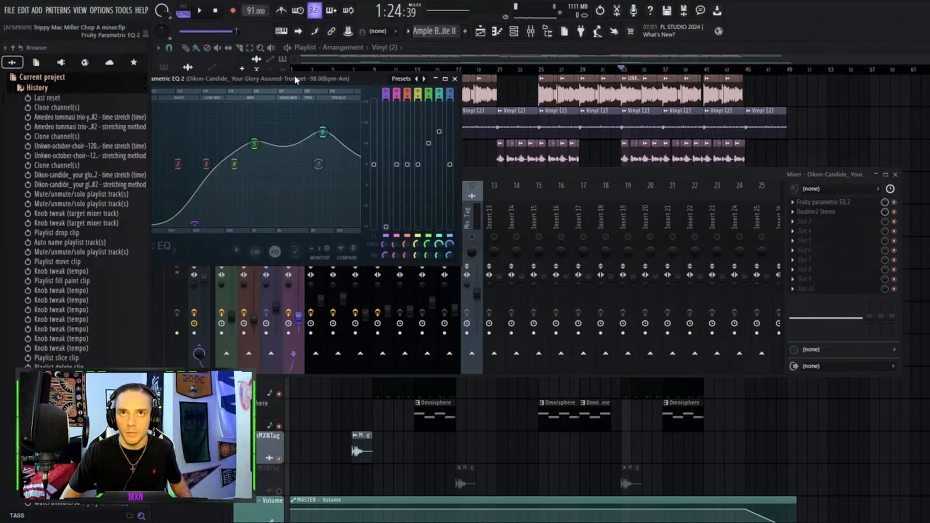
left_click_drag(294, 75, 599, 182)
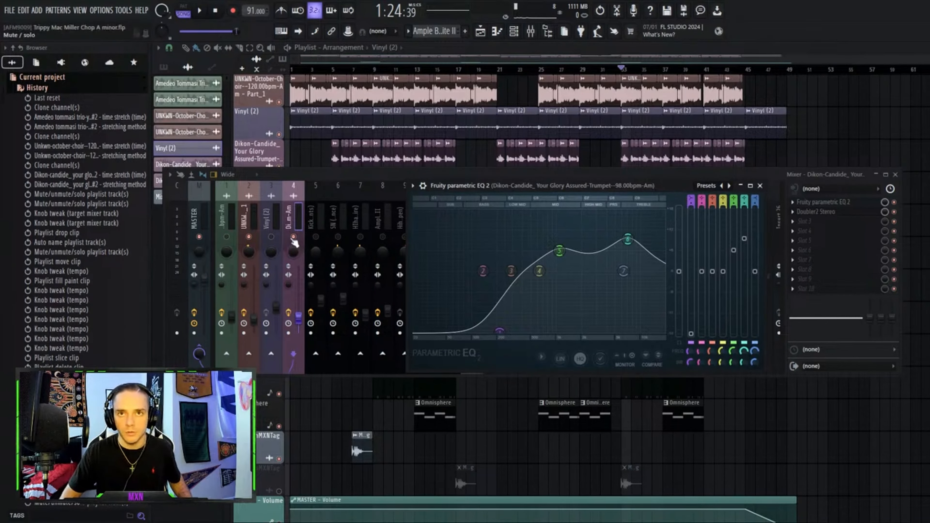
right_click(293, 237)
key("space")
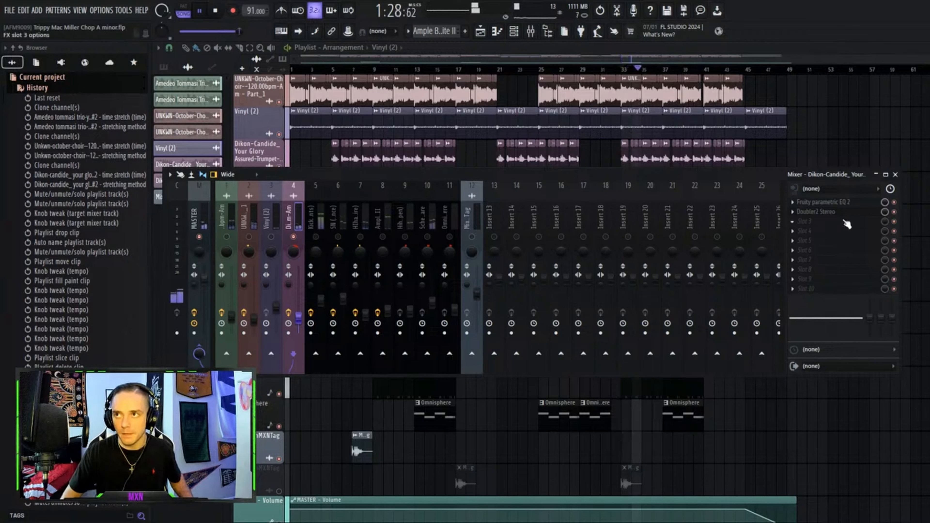
key("space")
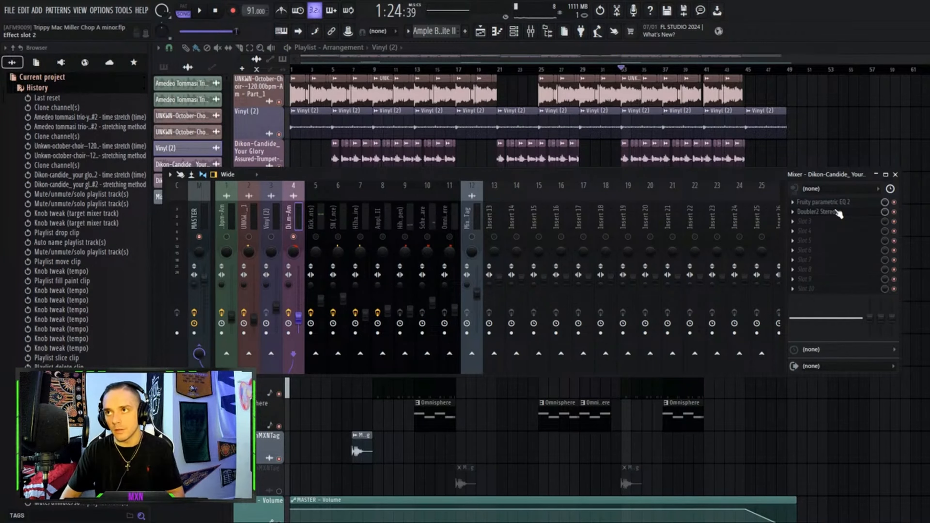
Examine the trumpet's Doubler2 Stereo settings and compare playback with the effect bypassed and enabled.
left_click(836, 215)
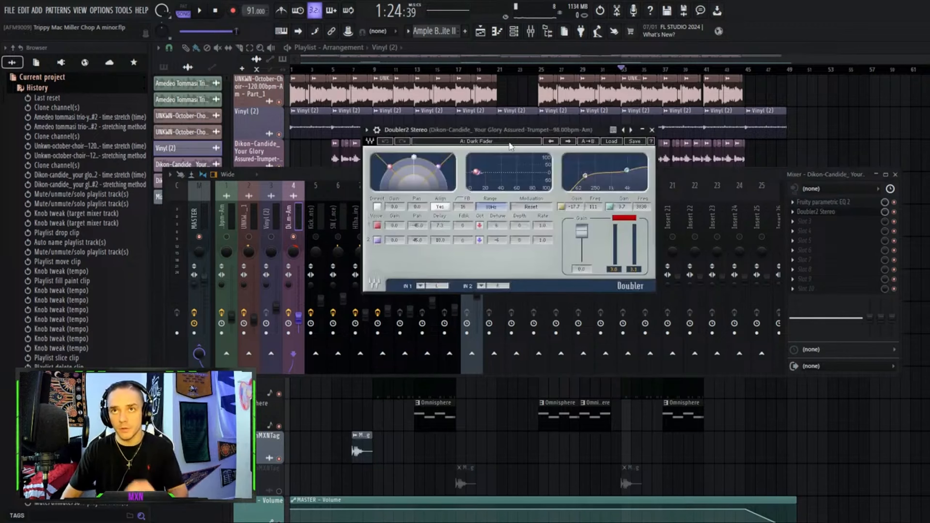
left_click_drag(544, 130, 540, 179)
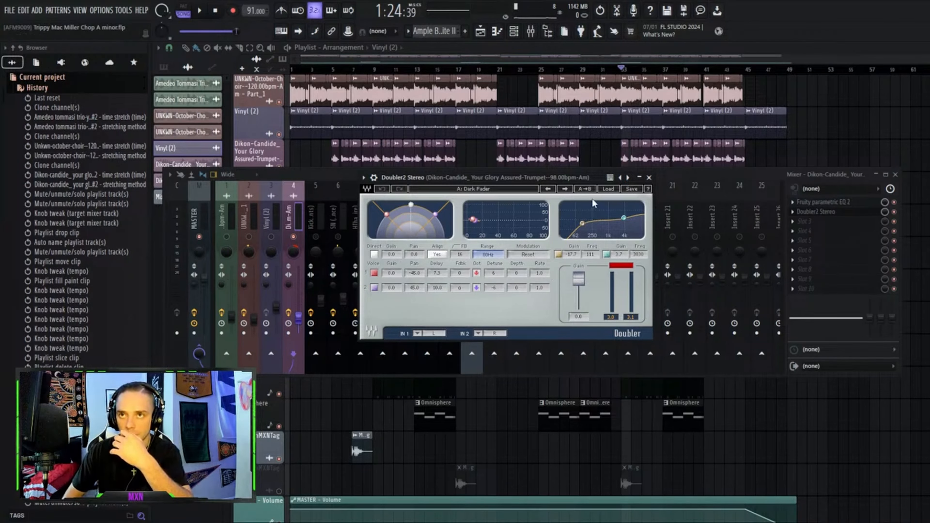
left_click(894, 213)
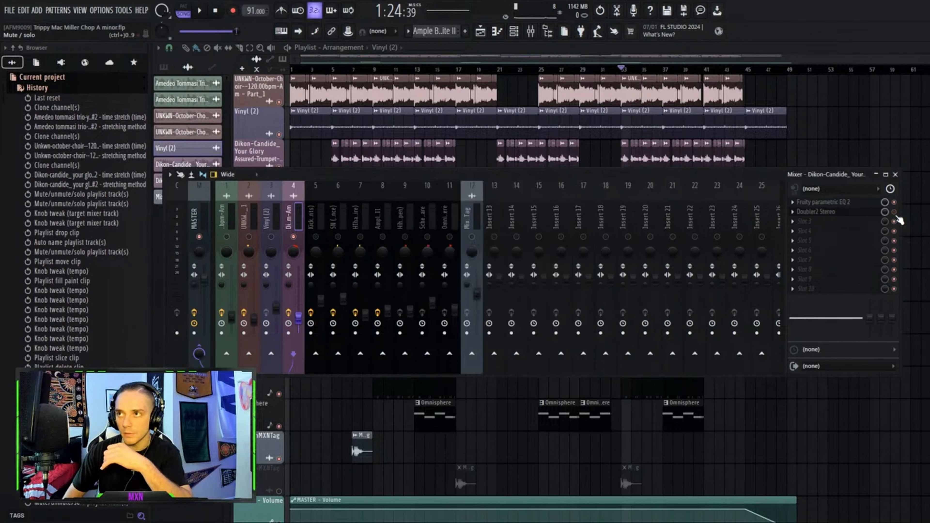
key("space")
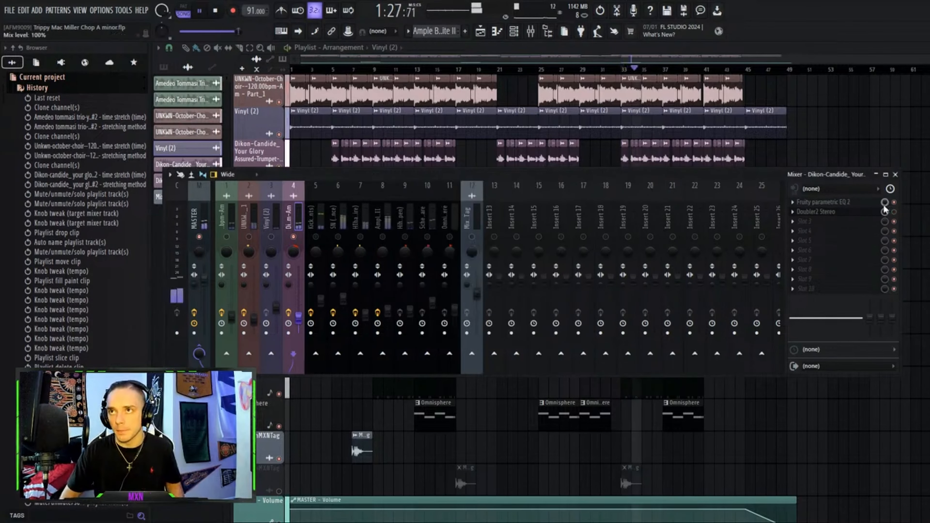
key("space")
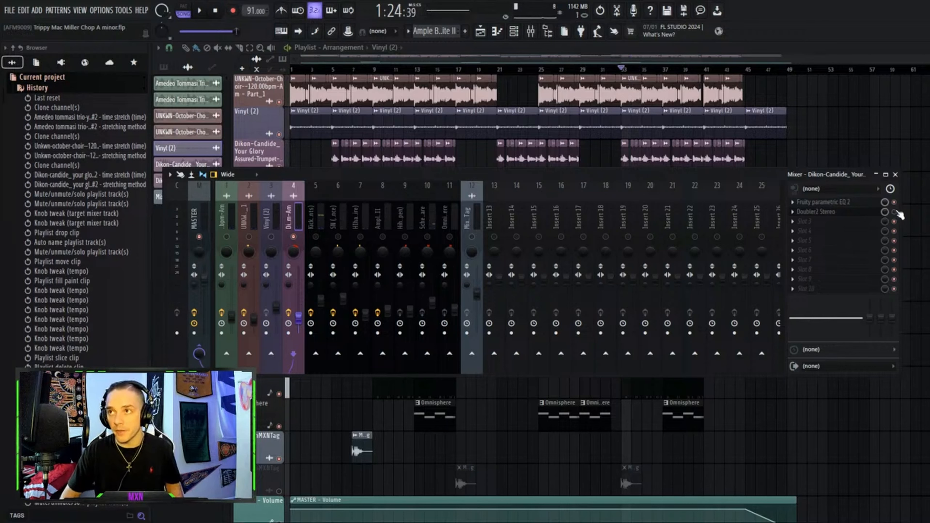
key("space")
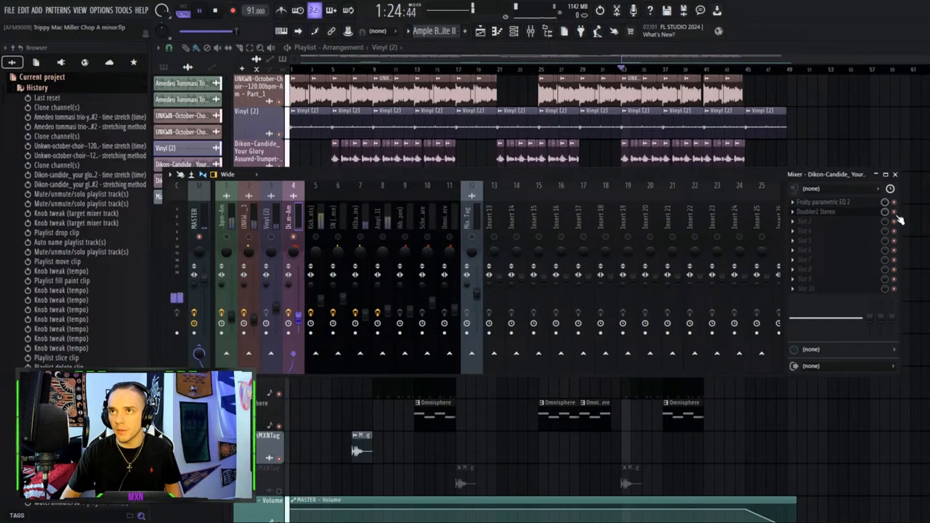
key("space")
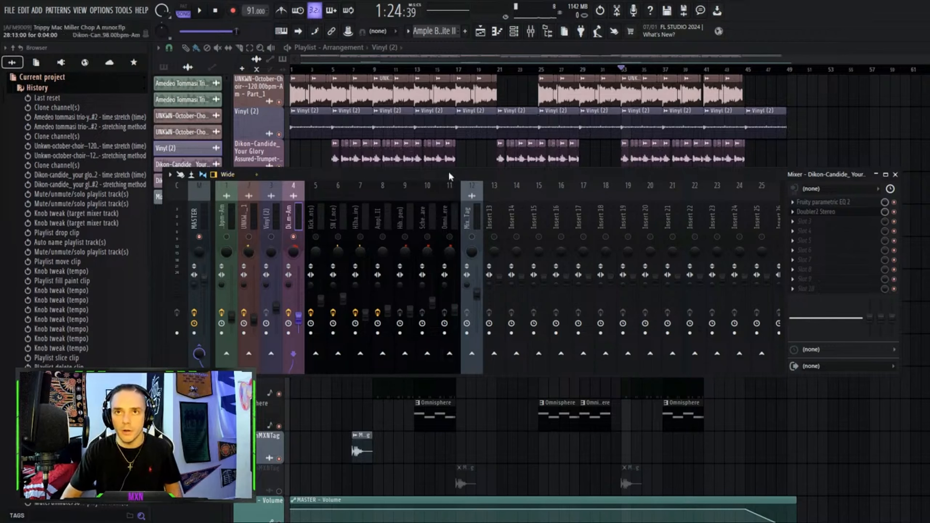
Select the Kick (Pints) mixer track and examine its Fruity parametric EQ 2 curve and Fruity soft clipper.
left_click(320, 219)
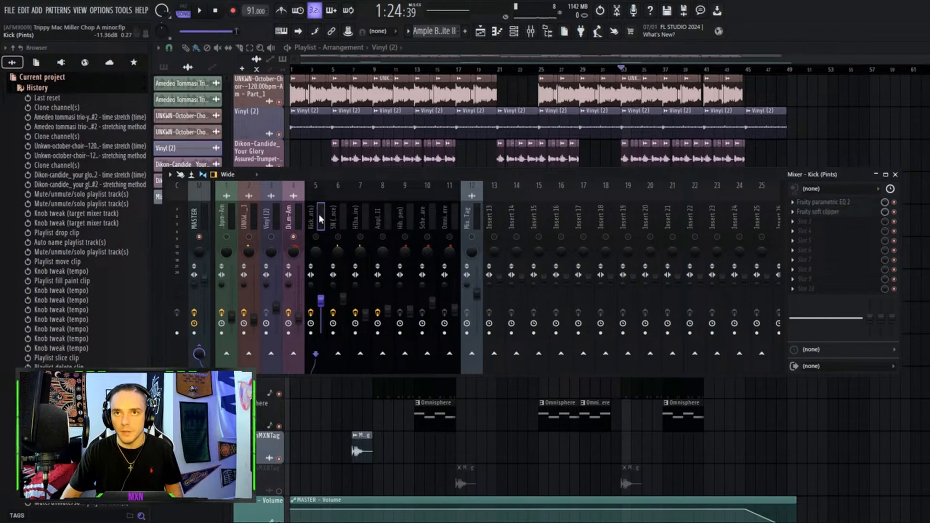
left_click(827, 205)
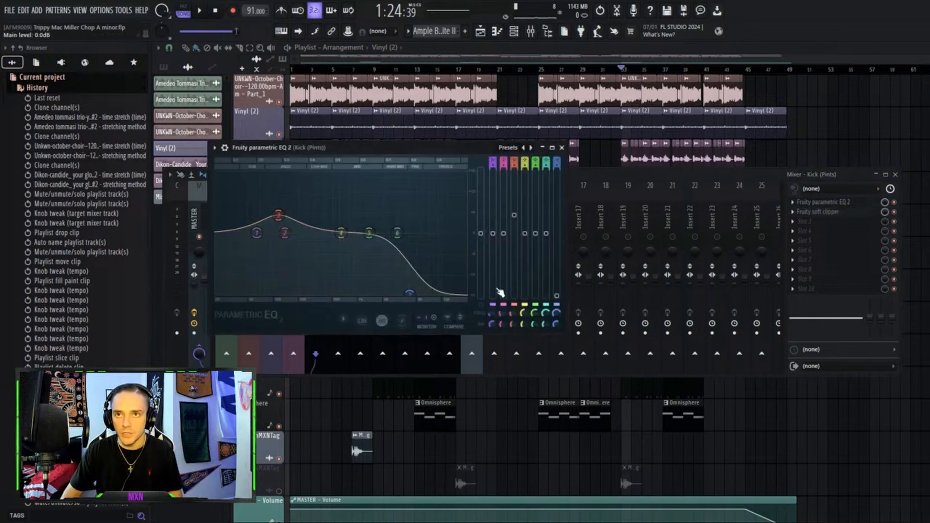
left_click(828, 212)
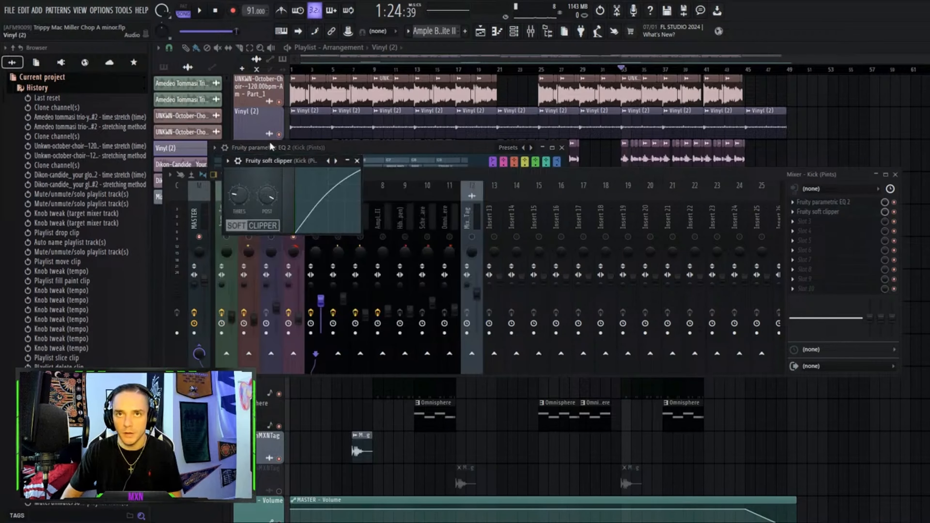
left_click(419, 172)
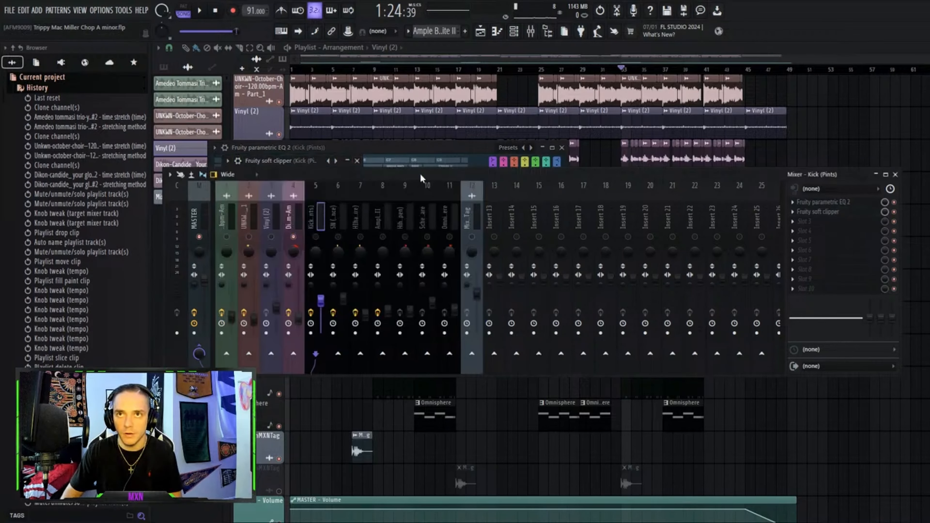
Unmute the SN (N.O-Bounce) mixer track, examine its EQ and CLA-3A Stereo compressor during playback, and close the compressor.
left_click(335, 229)
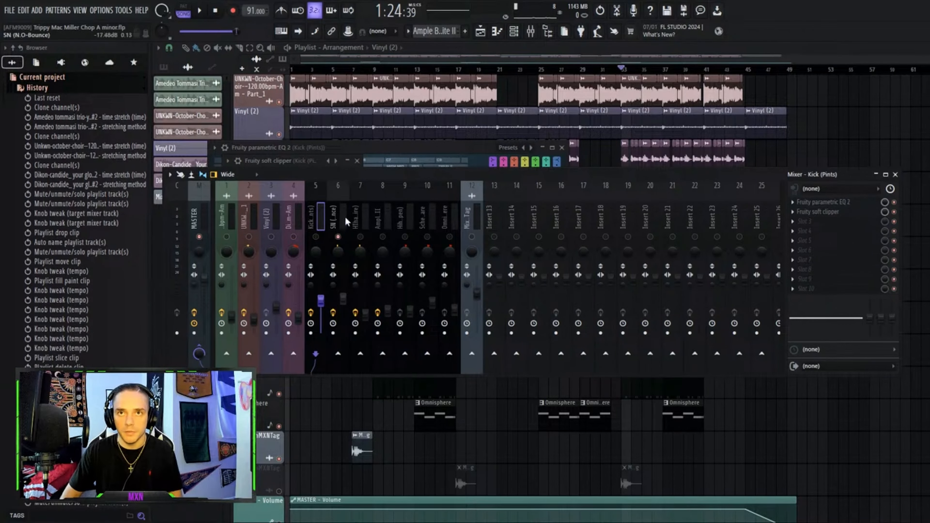
left_click(831, 205)
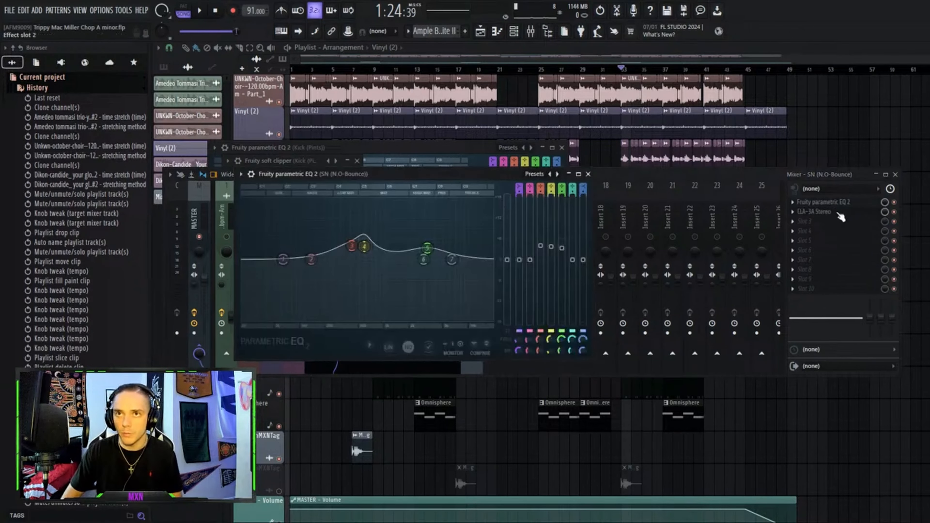
left_click(828, 213)
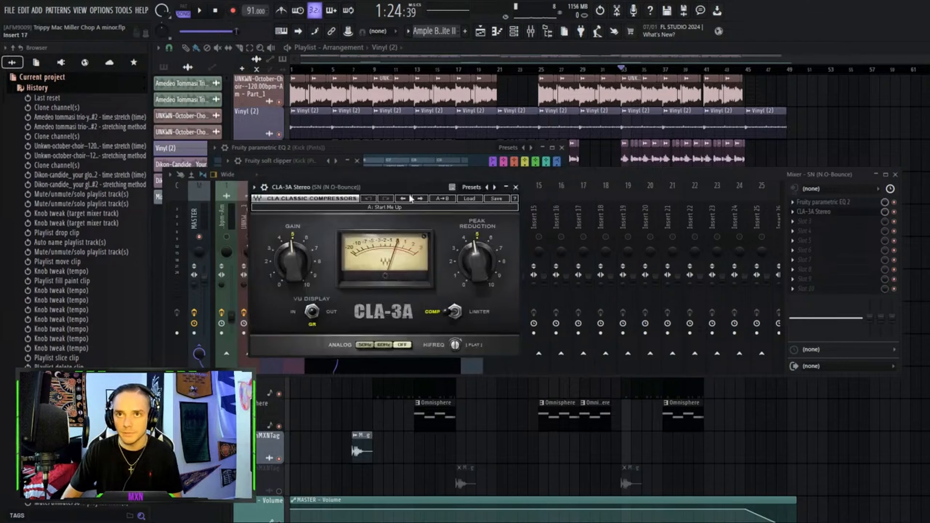
key("space")
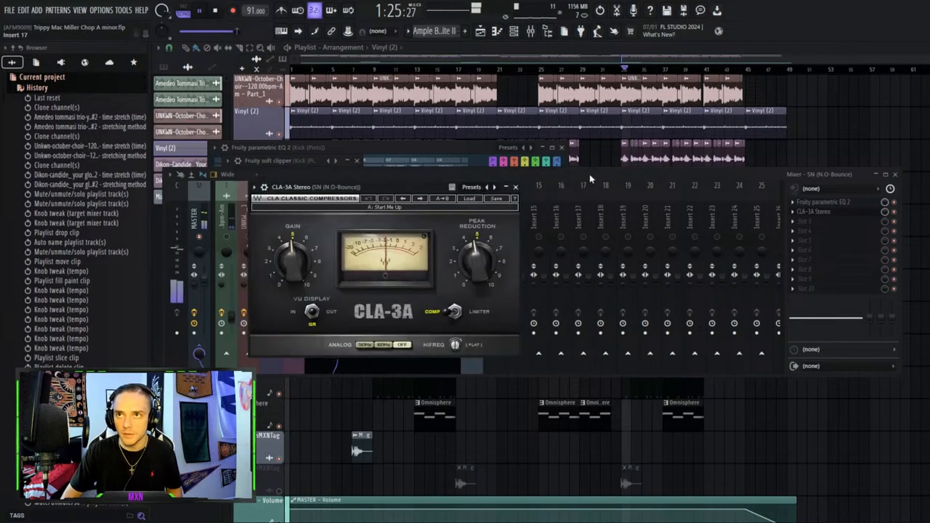
left_click(589, 173)
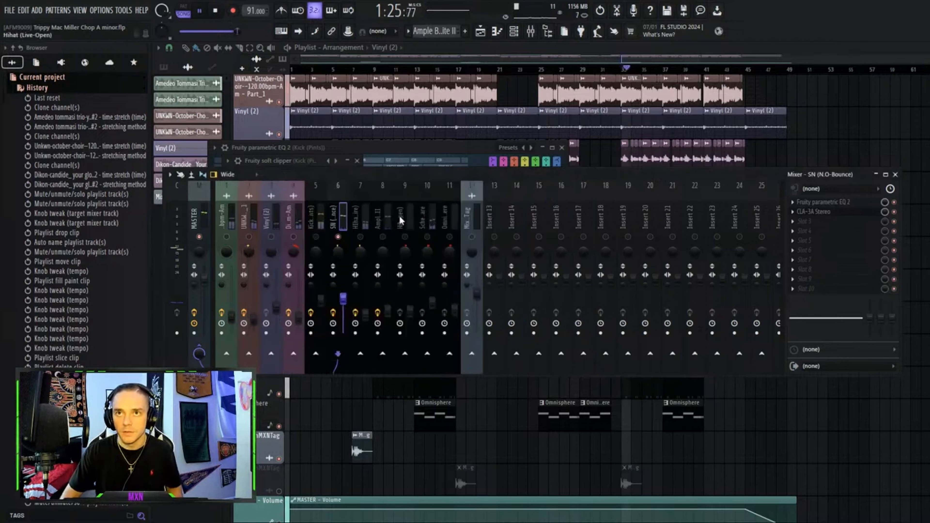
left_click(828, 213)
key("space")
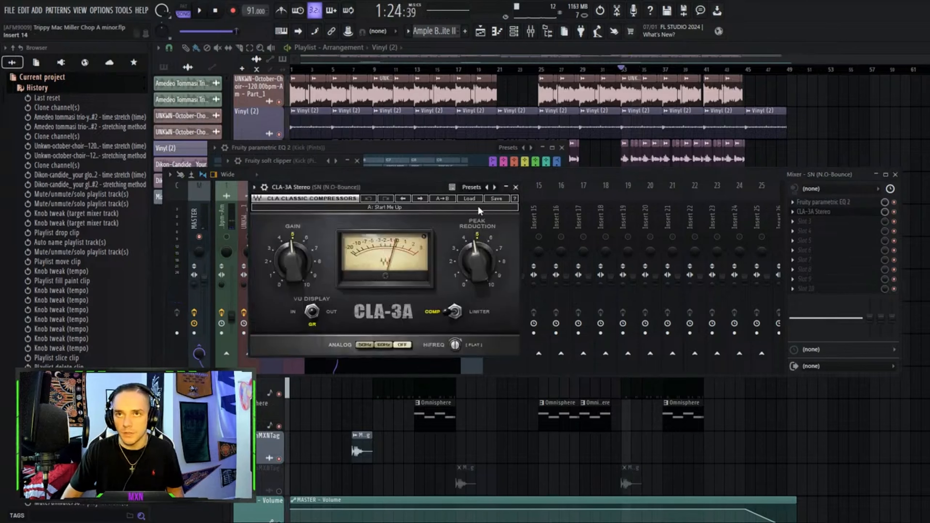
left_click(514, 187)
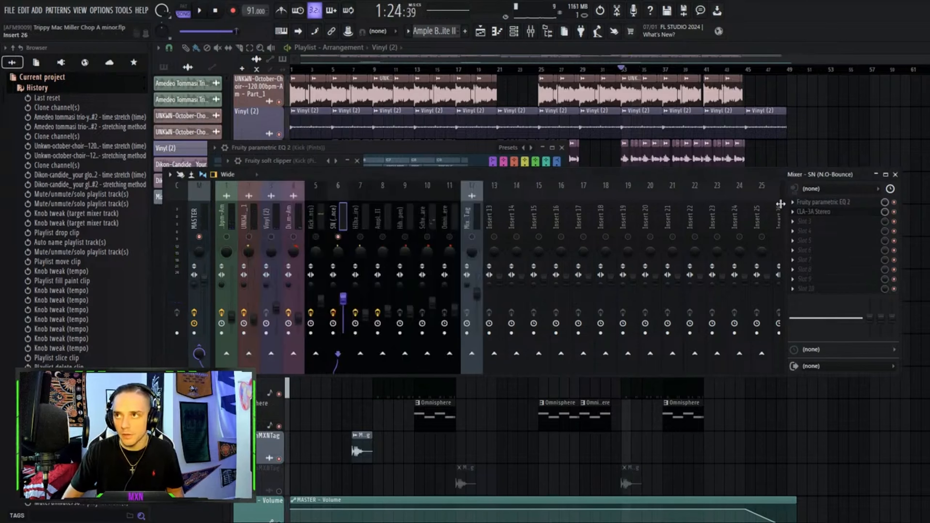
Play the snare while examining the boosted bands in its Fruity parametric EQ 2.
left_click(821, 202)
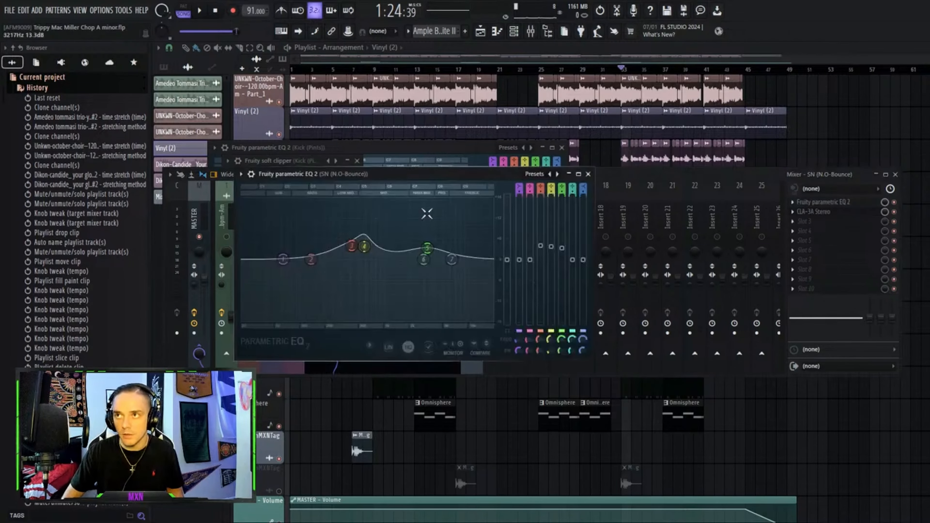
key("space")
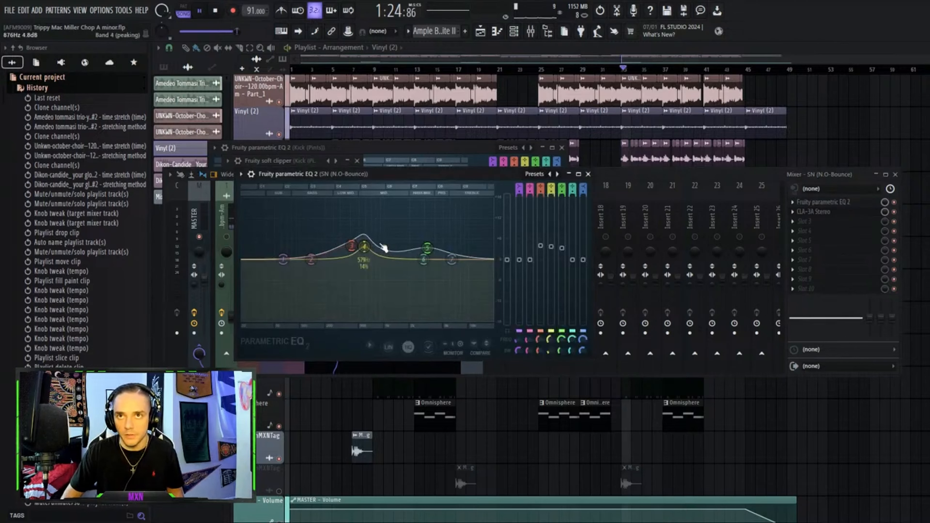
key("space")
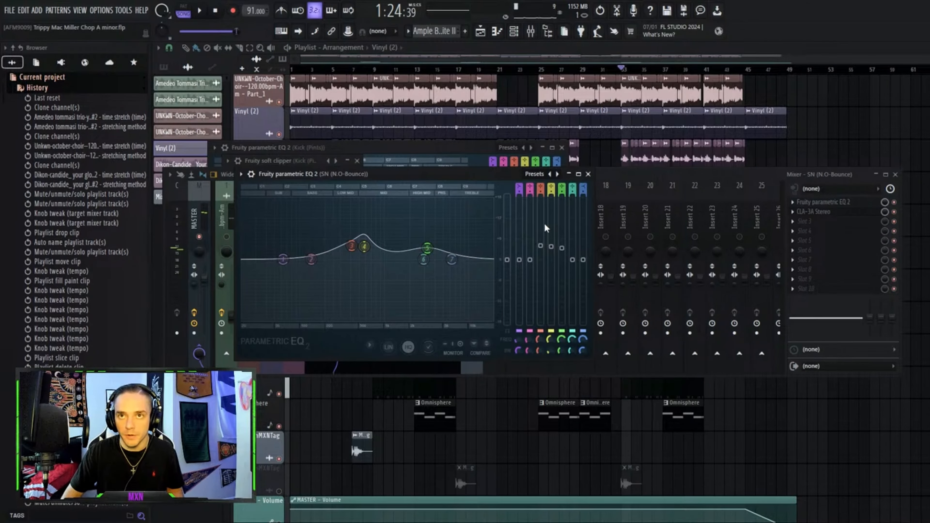
Audition the snare with its EQ's band 3 and band 4 levels raised, and undo both changes.
mouse_move(540, 245)
left_mouse_down()
mouse_move(540, 212)
mouse_move(540, 245)
mouse_move(551, 244)
mouse_move(551, 221)
mouse_move(551, 234)
left_mouse_up()
key("space")
key("space")
key("space")
key("space")
key("ctrl+z")
key("ctrl+z")
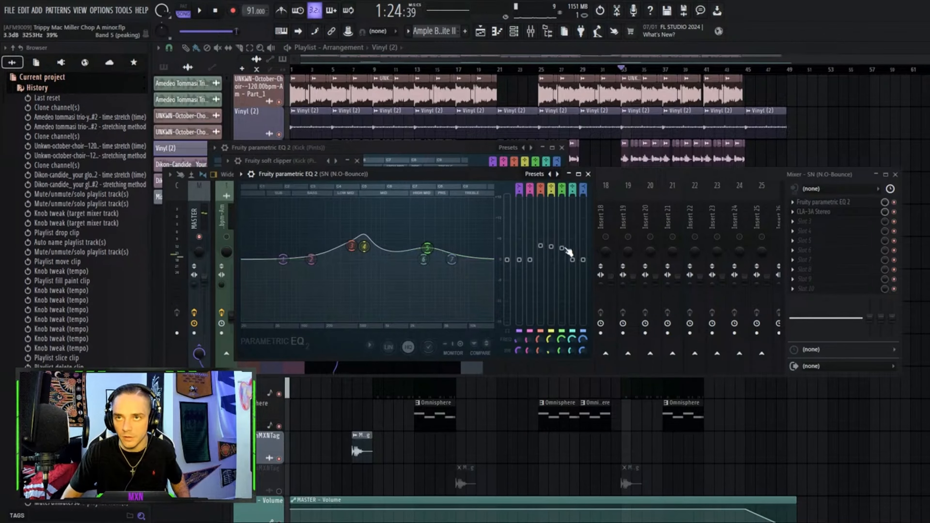
Audition the snare with its EQ's band 5 level raised, undo the change, and close the EQ.
key("space")
left_click_drag(561, 248, 562, 223)
key("space")
key("ctrl+z")
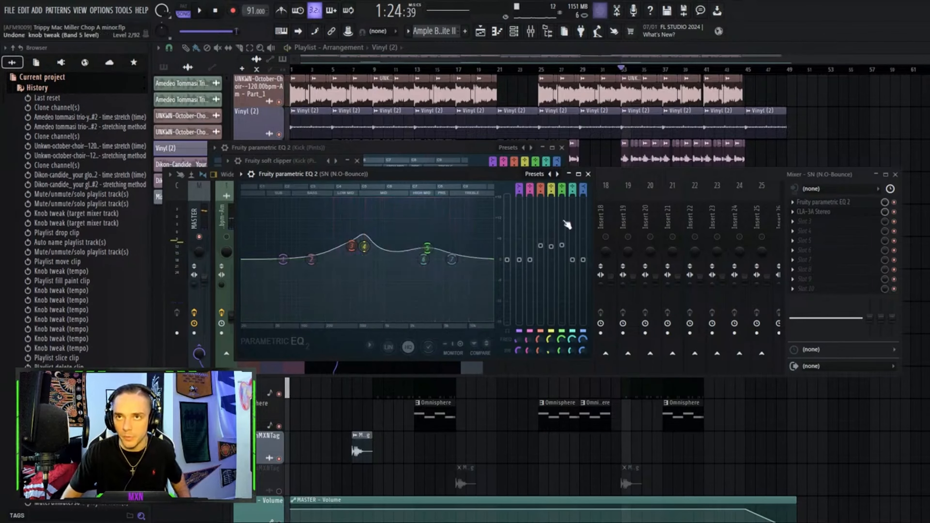
key("ctrl+z")
left_click(588, 174)
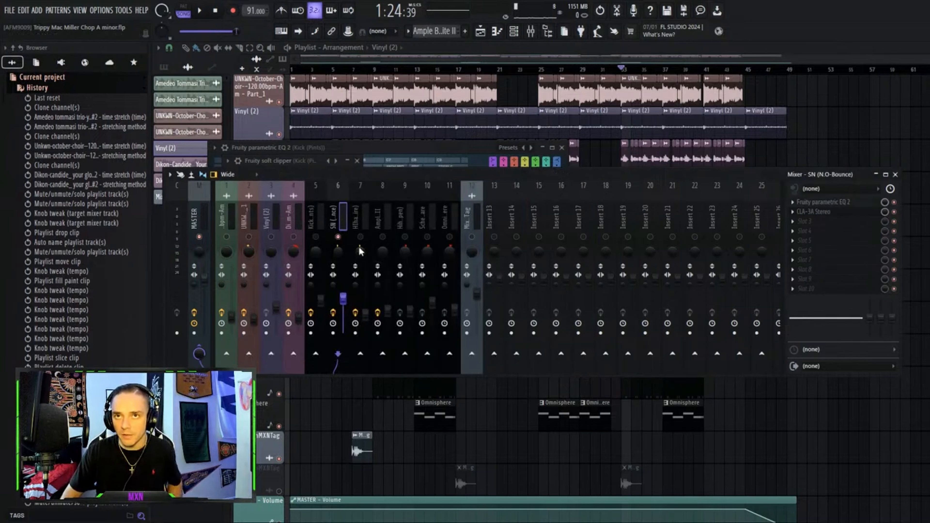
Unmute and play the HIhat (Fire) mixer track, try raising band 5 in its Fruity parametric EQ 2, and undo the change.
left_click(367, 225)
key("space")
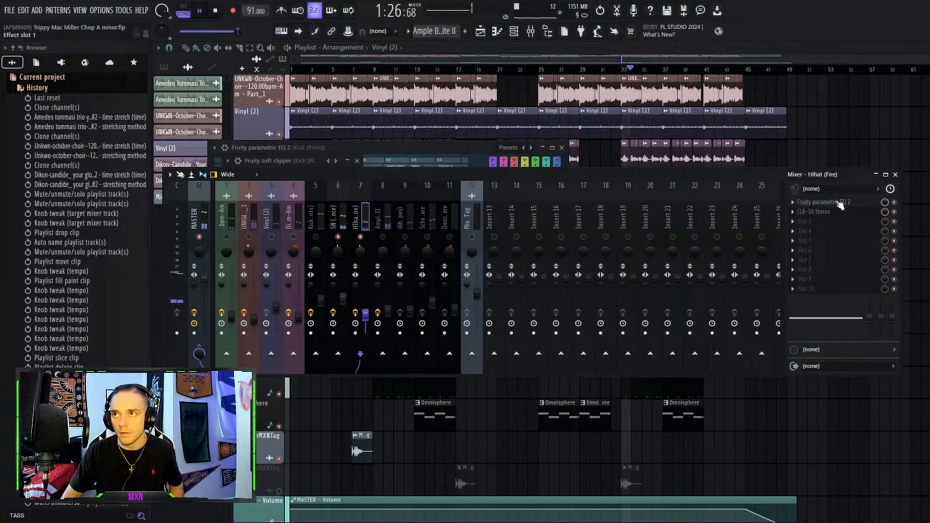
left_click(820, 201)
key("space")
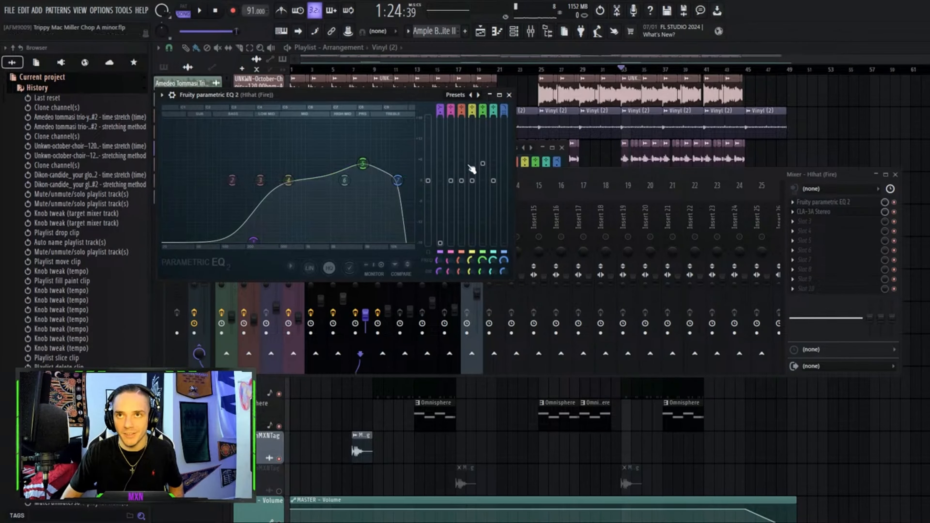
left_click_drag(482, 163, 483, 140)
key("ctrl+z")
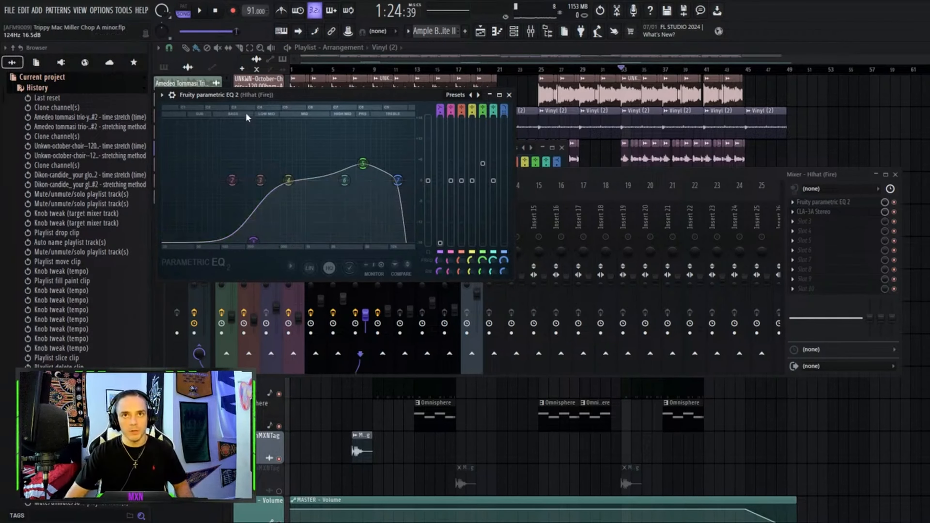
Close the hi-hat's EQ and play the hi-hat while examining the gain reduction in its CLA-3A Stereo compressor.
left_click(512, 96)
left_click(835, 213)
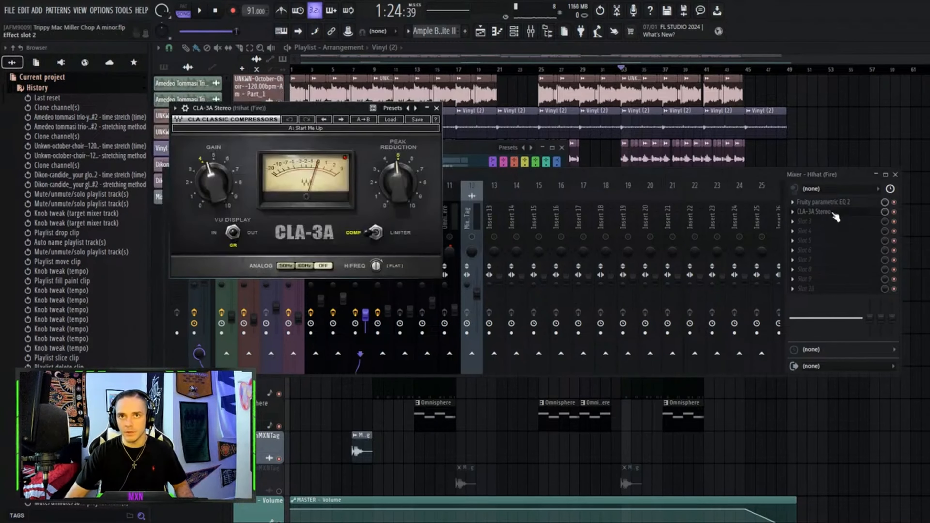
key("space")
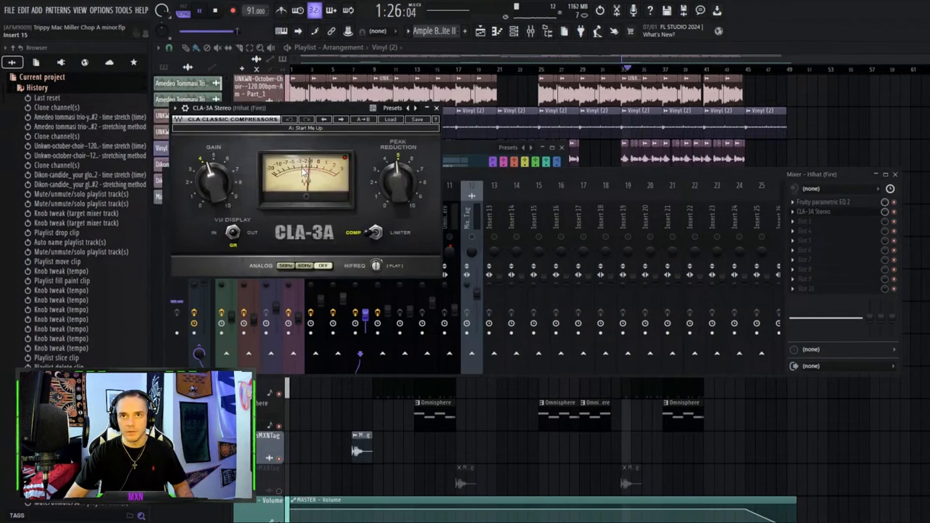
key("space")
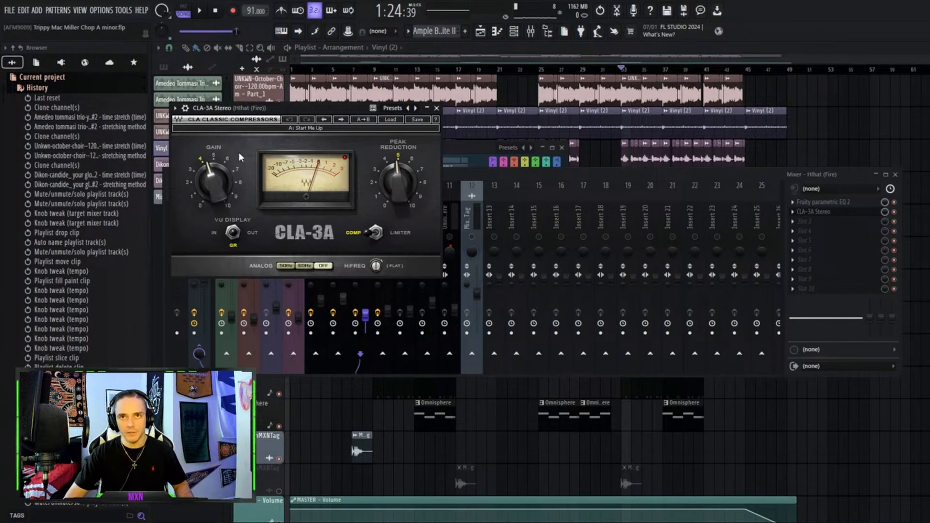
left_click(437, 108)
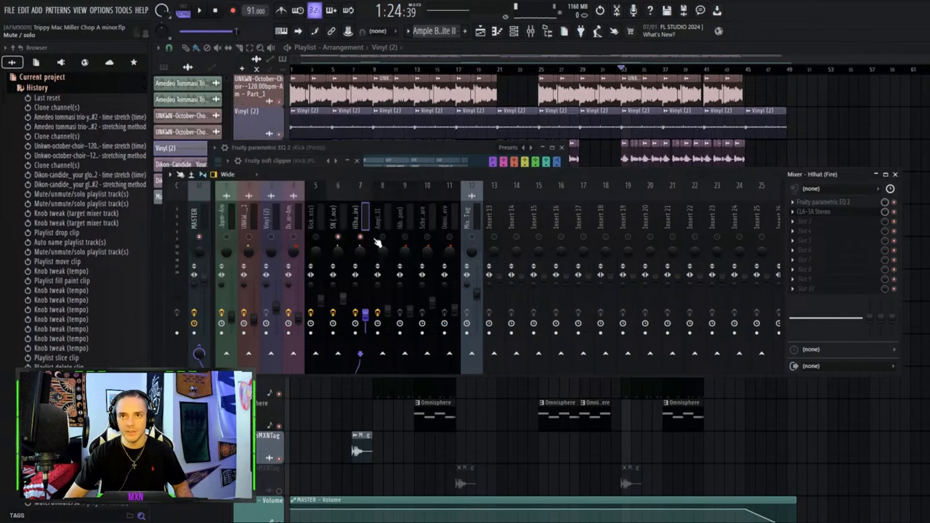
Solo the Ample Bass P Lite II mixer track and play it while examining its Fruity parametric EQ 2 curve.
left_click(387, 225)
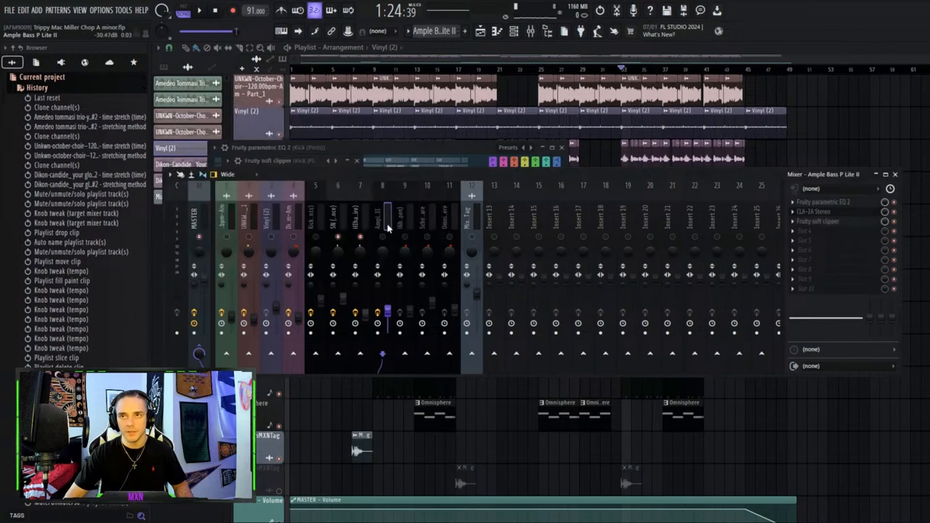
right_click(384, 236)
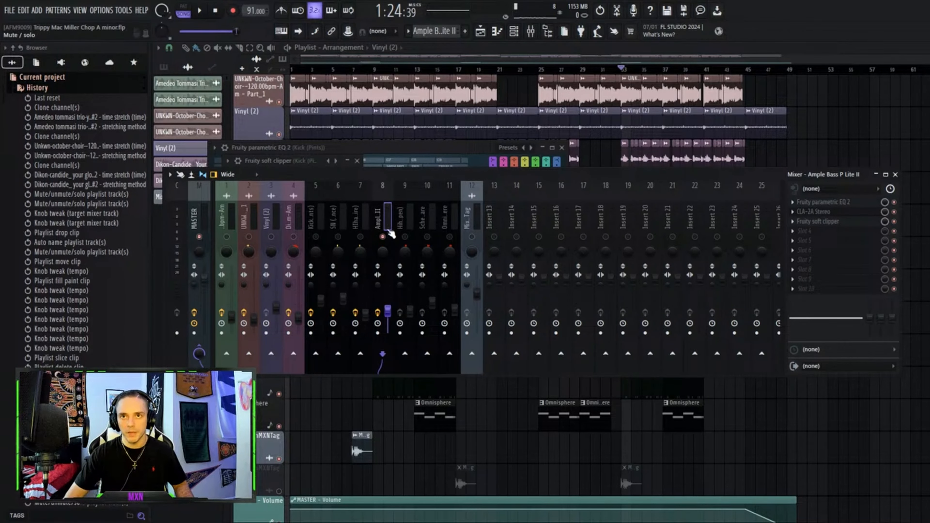
left_click(819, 201)
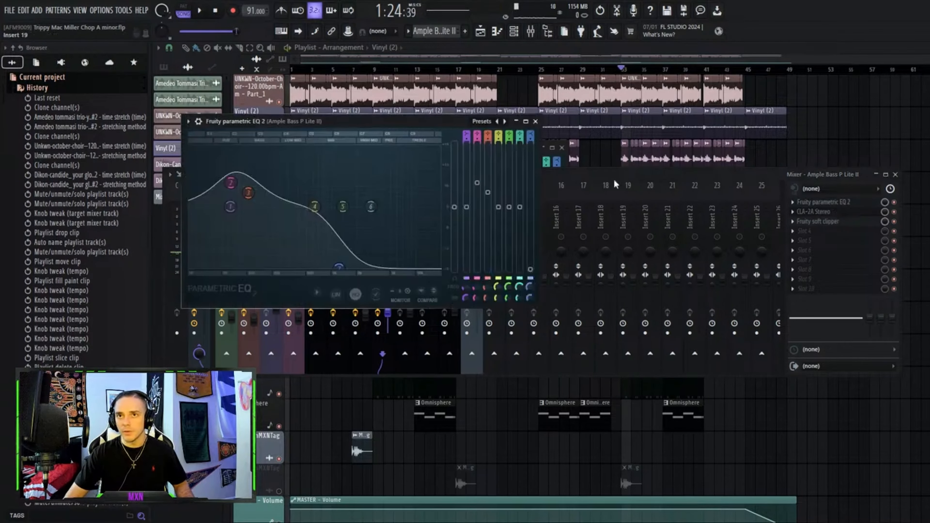
key("space")
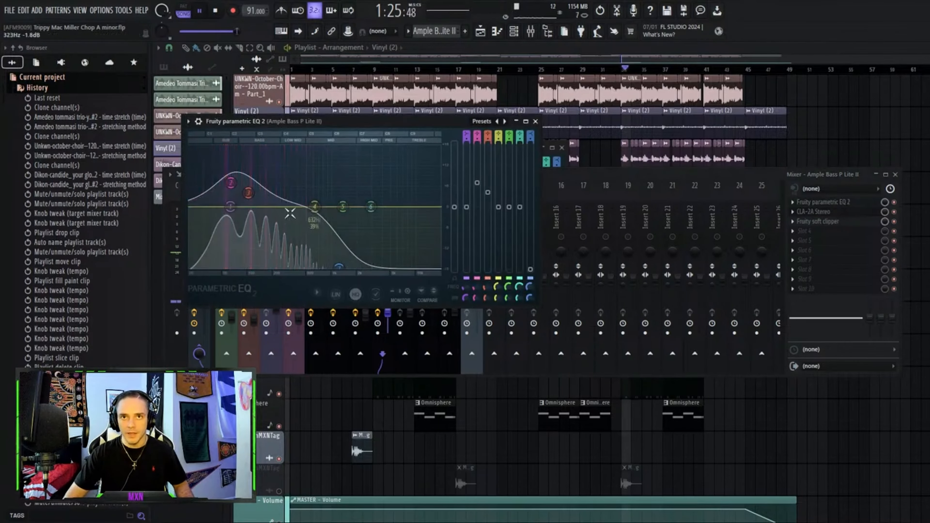
key("space")
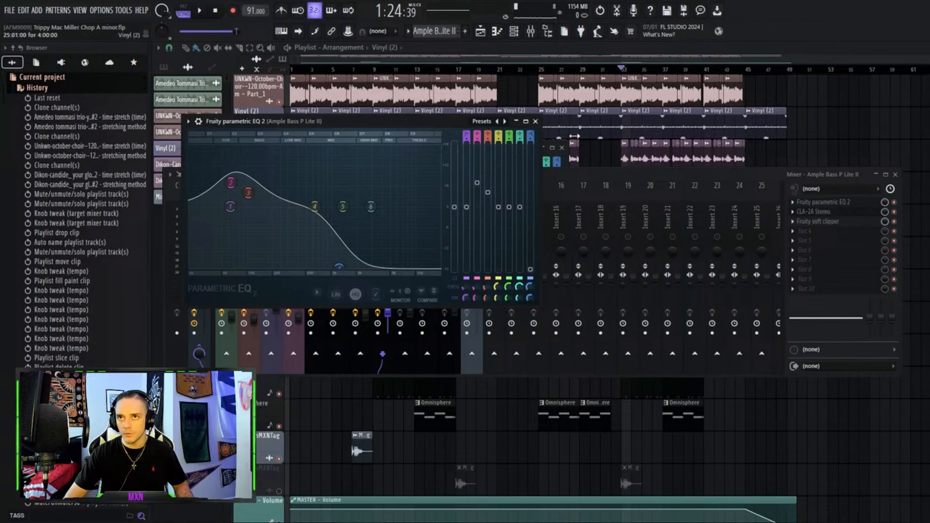
left_click(535, 121)
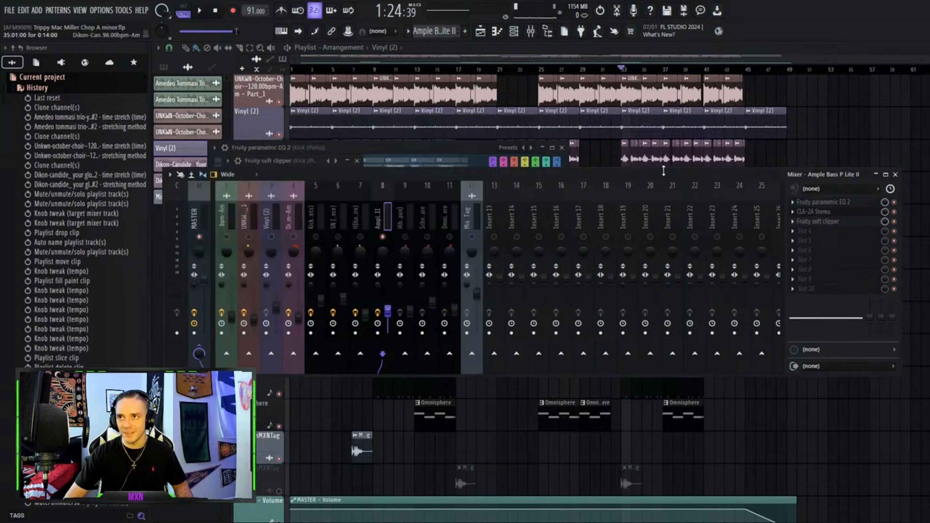
Examine the bass track's CLA-2A Stereo compressor and Fruity soft clipper, and play the soloed bass.
left_click(813, 211)
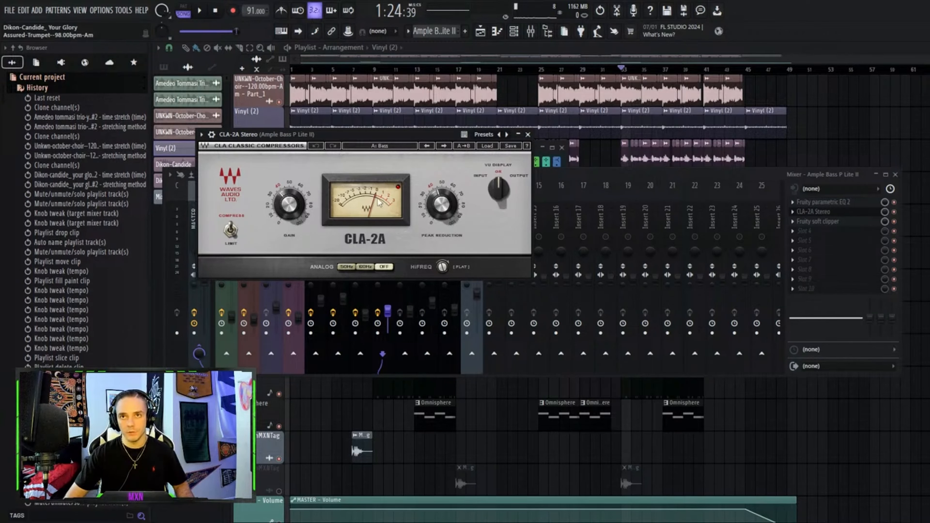
left_click(842, 224)
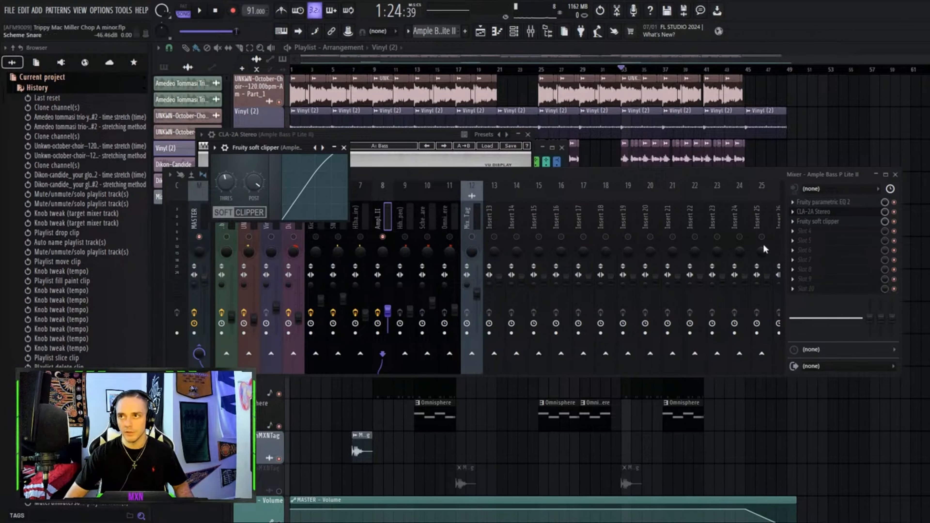
left_click(900, 226)
key("space")
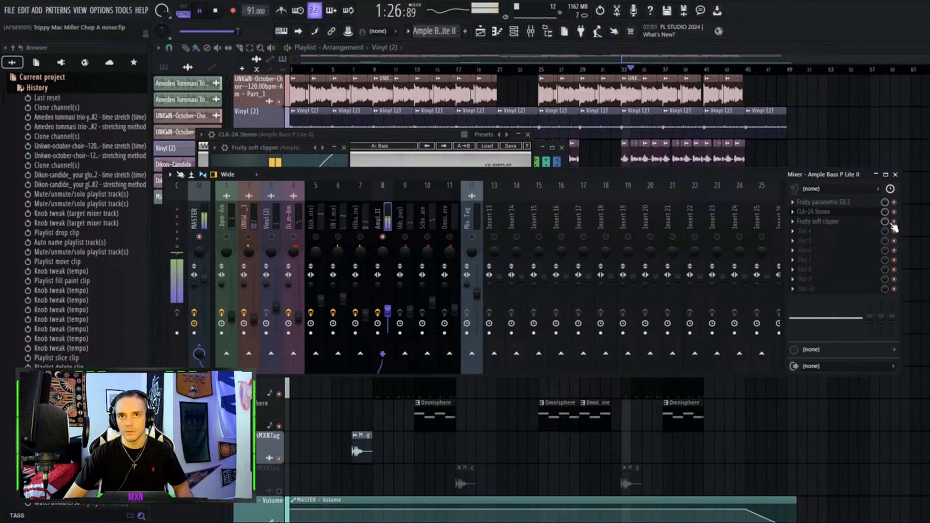
key("space")
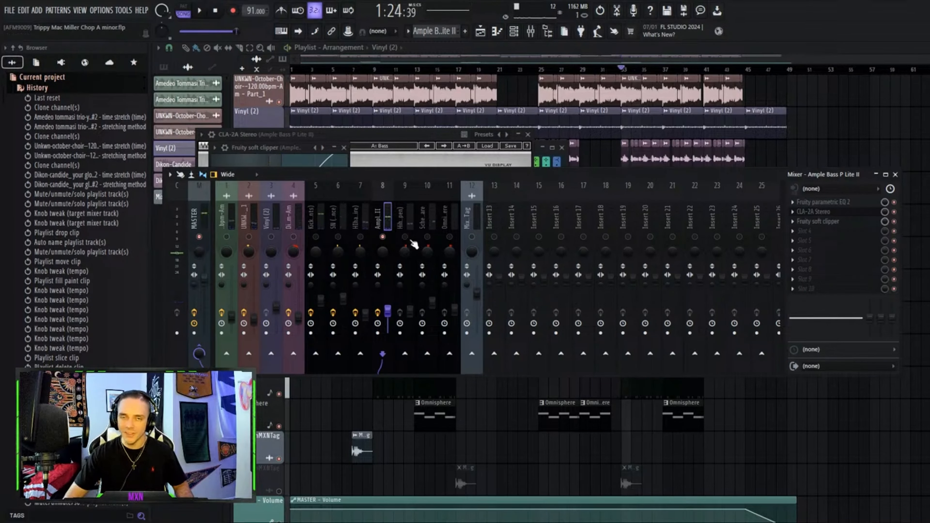
Check the effect slots of the Hihat (Live-Open), Scheme Snare, Omnisphere and MixedOhMXNTag mixer tracks.
left_click(412, 244)
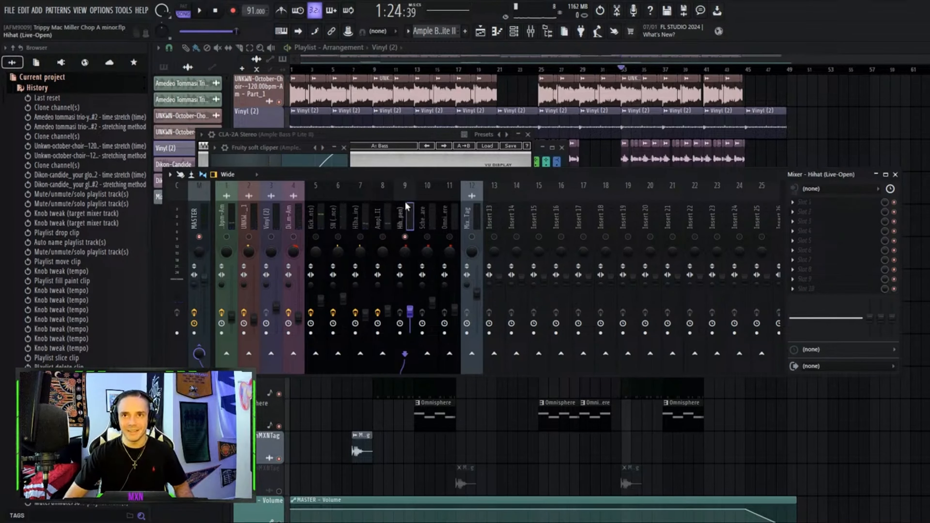
left_click(433, 220)
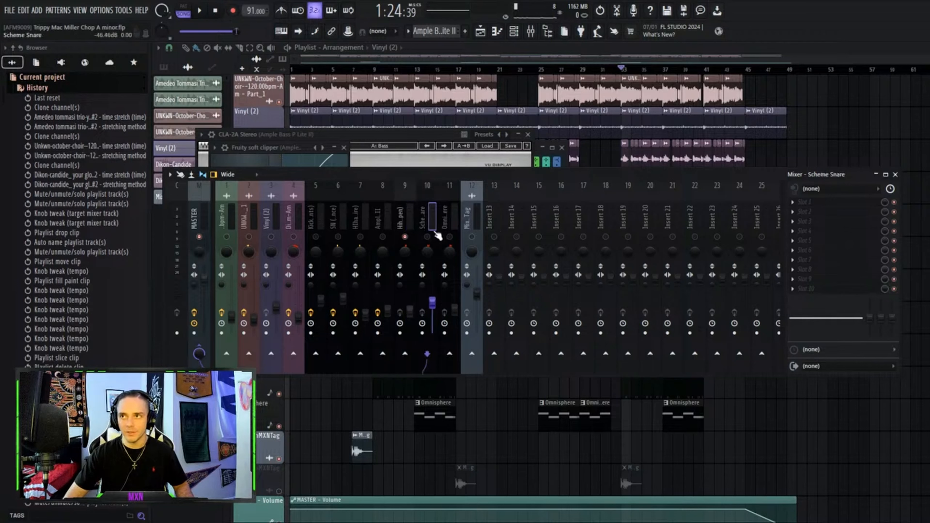
left_click(454, 228)
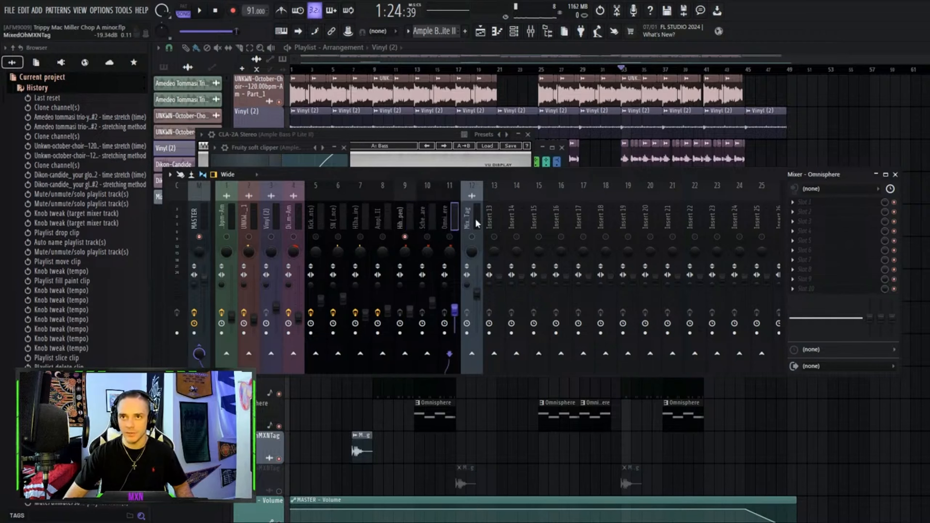
left_click(472, 236)
Unmute the drum, bass and Omnisphere mixer tracks, and re-enable every remaining mixer track.
left_click(450, 236)
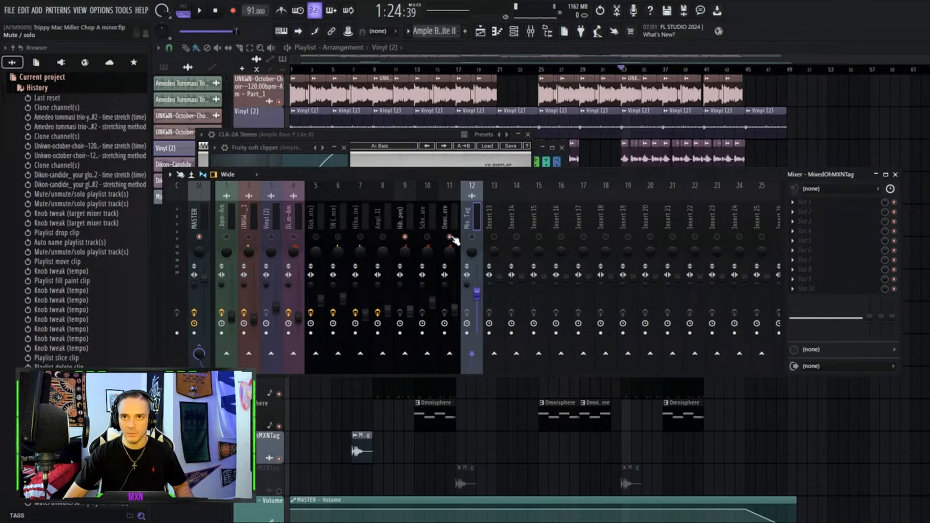
left_click(427, 236)
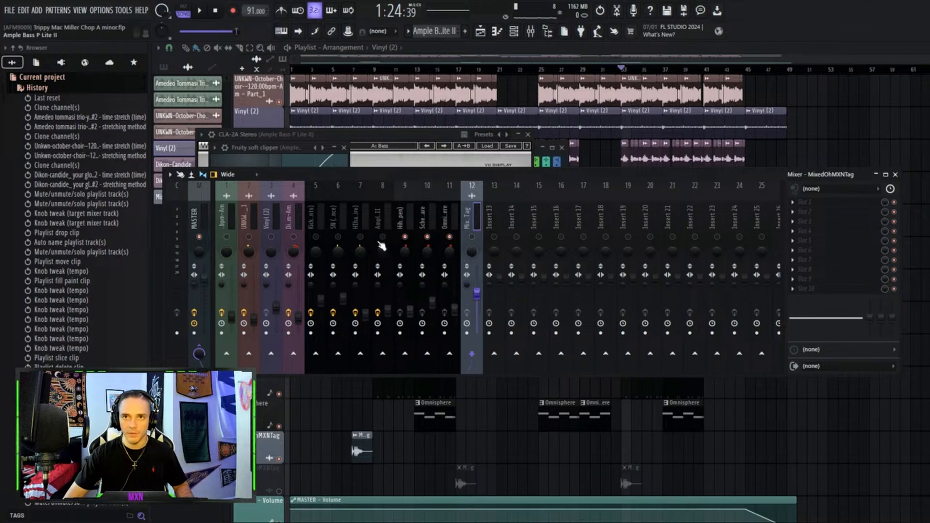
left_click(359, 236)
left_click(337, 237)
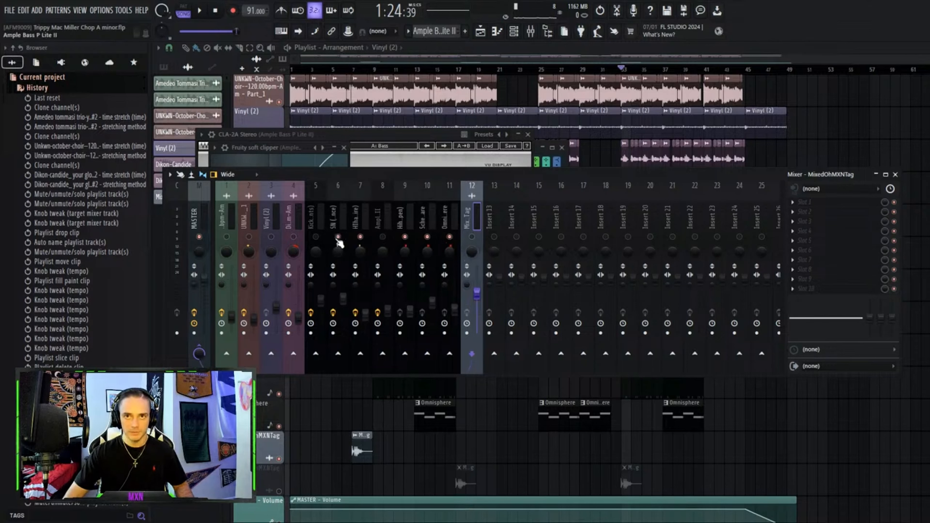
left_click(382, 236)
left_click(315, 236)
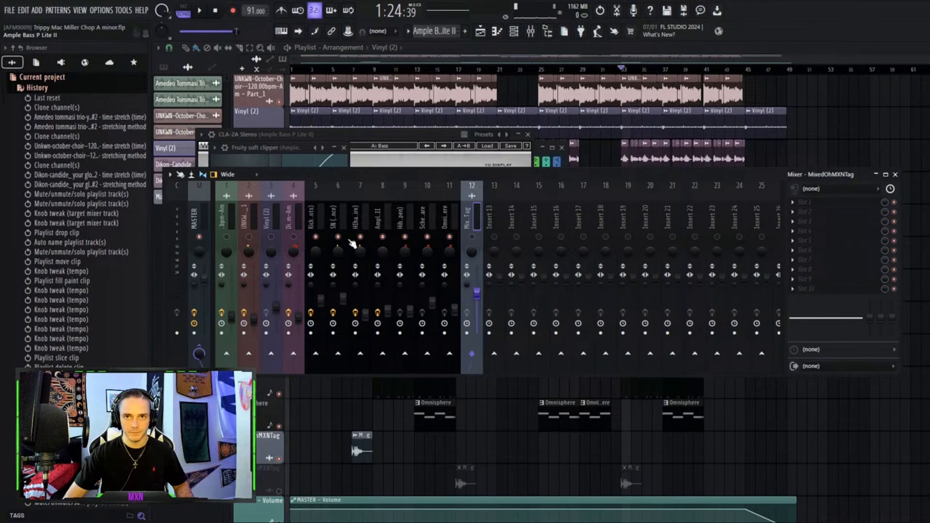
left_click(382, 236)
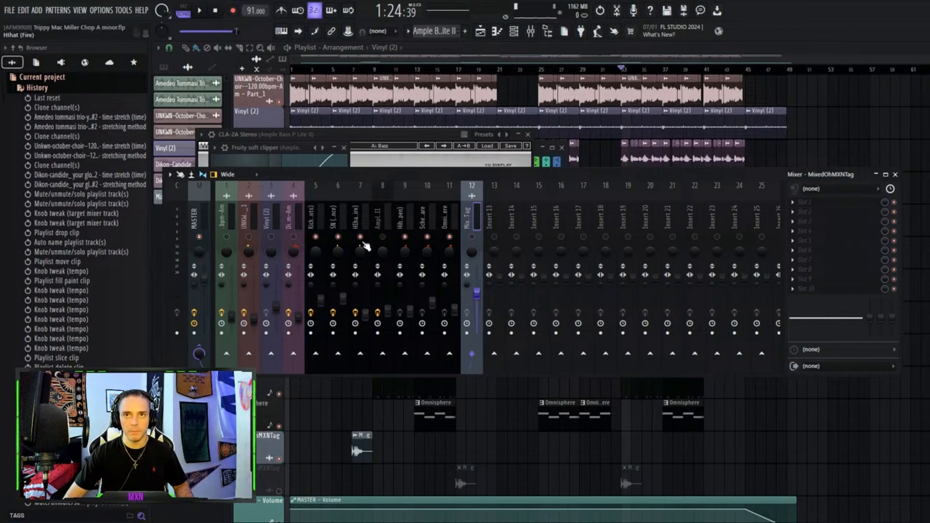
left_click(226, 237)
right_click(227, 237)
right_click(227, 237)
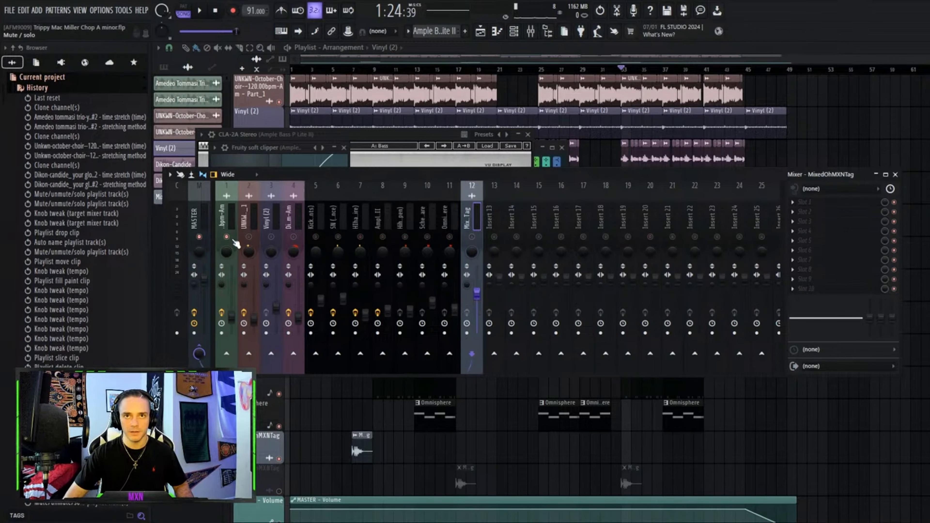
Play the full mix, clear the peaks in the MASTER track's PAZ-Analyzer Stereo, and examine the frequency balance and stereo image before closing it.
key("space")
left_click(195, 220)
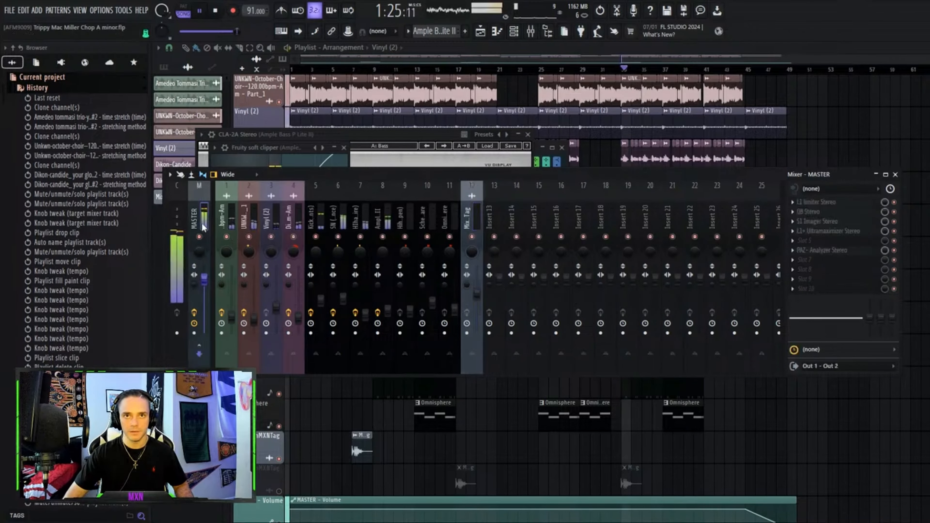
left_click(828, 250)
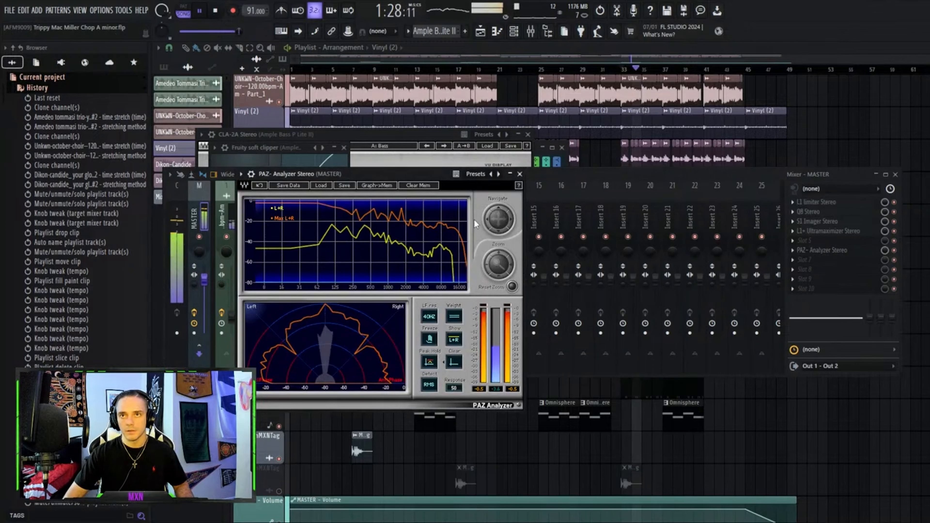
key("space")
left_click(422, 185)
key("space")
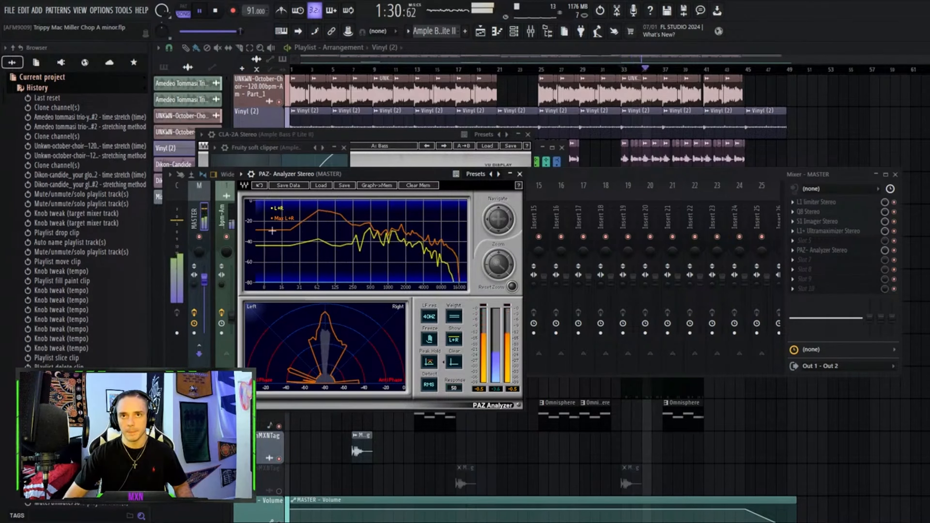
key("space")
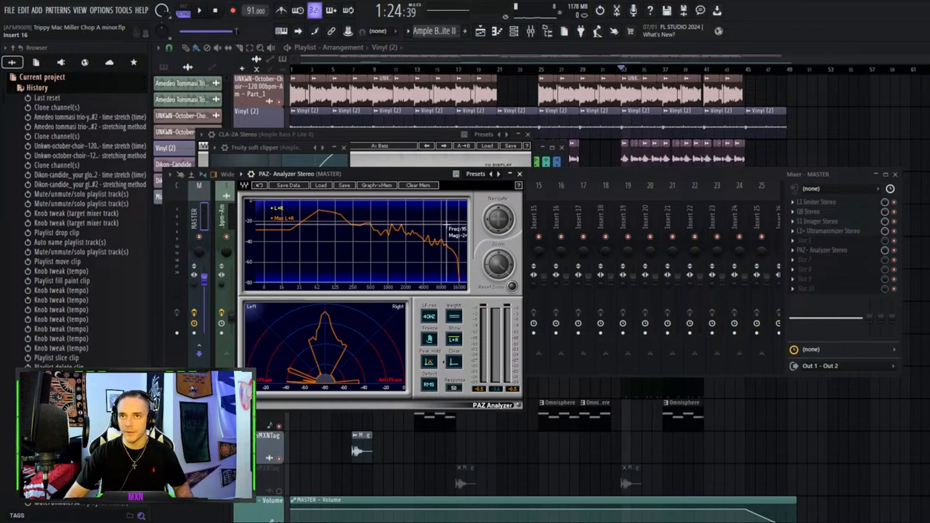
key("space")
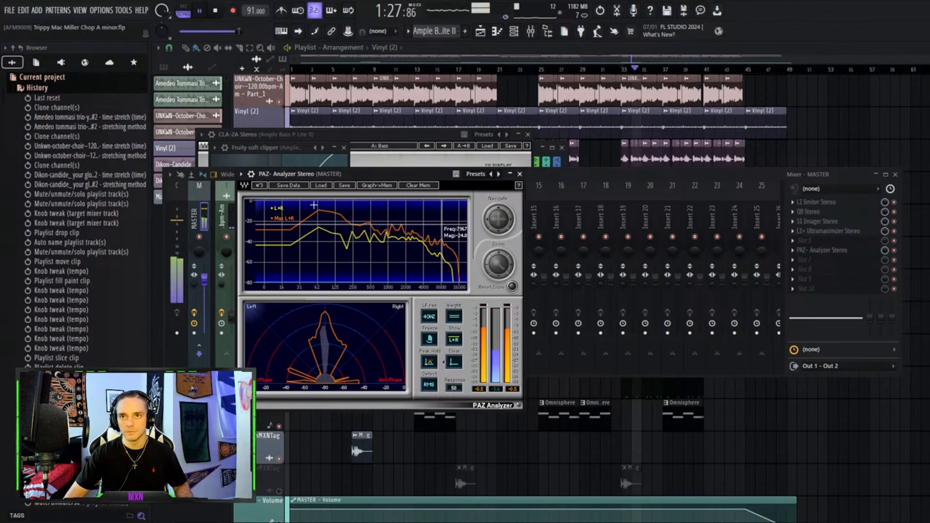
left_click(520, 174)
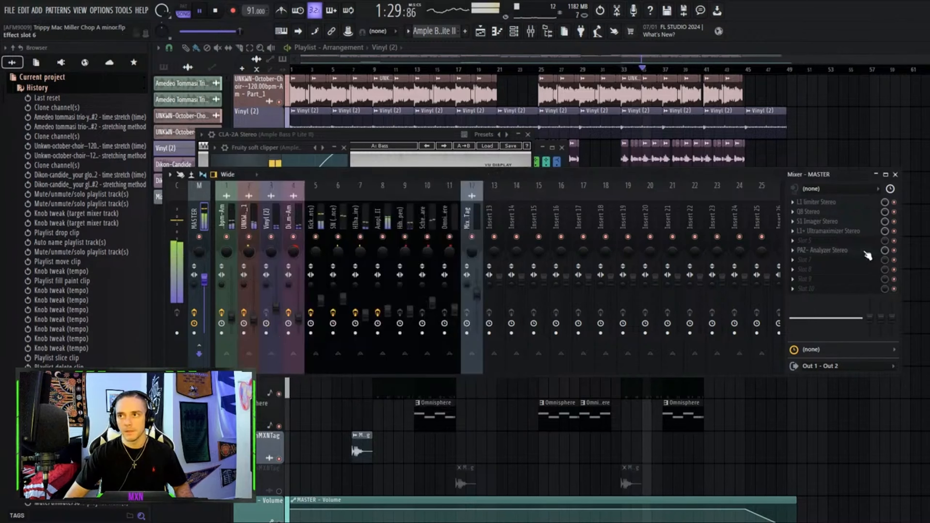
Stop playback and move the song position to bar 8 in the playlist.
key("space")
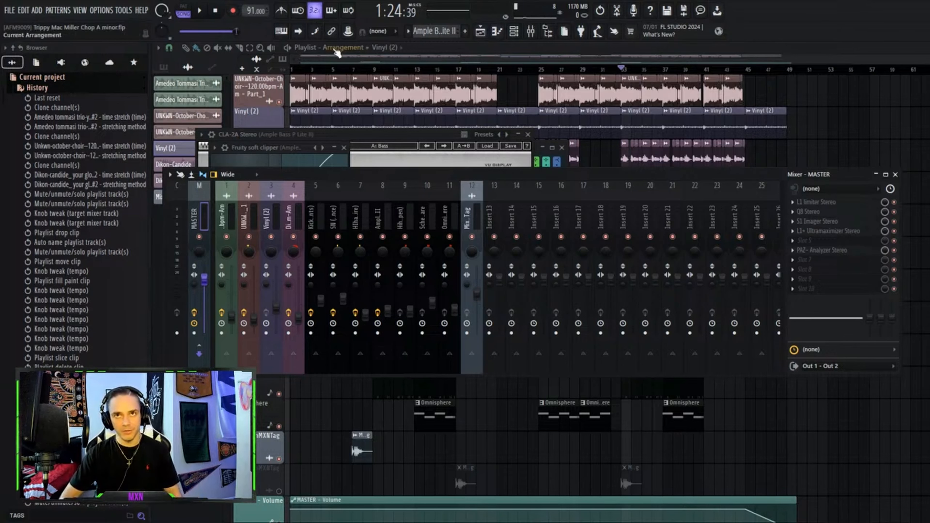
left_click(367, 69)
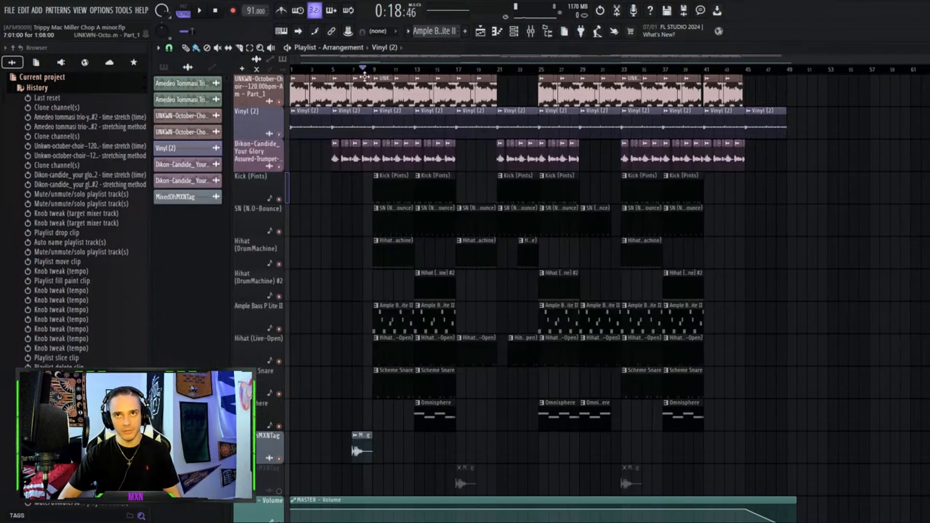